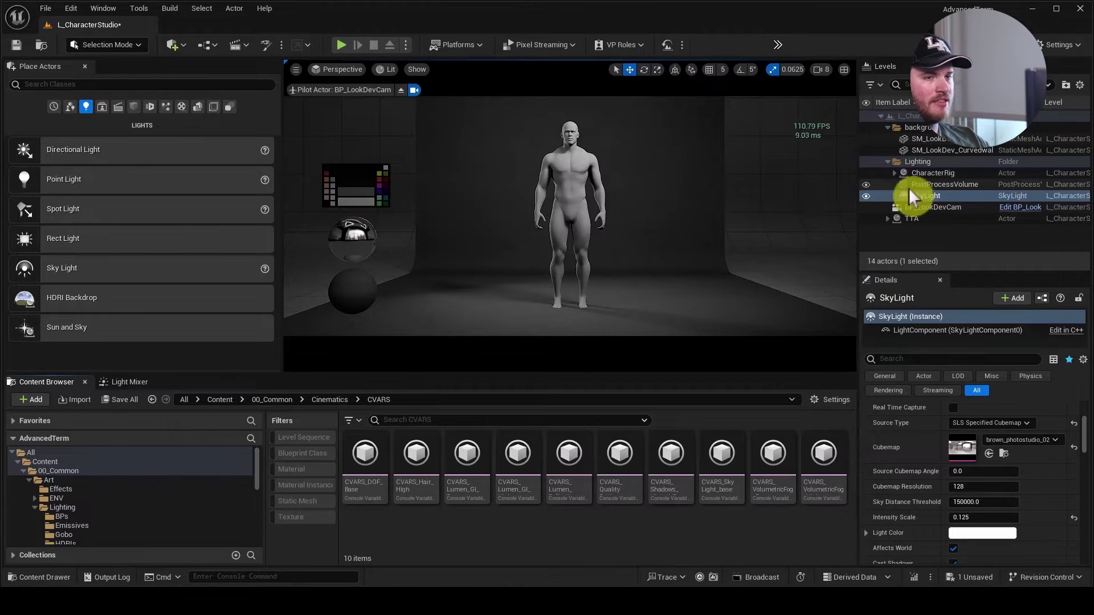
Select and expand CharacterRig, test-move the whole rig, then undo the move.
click(928, 173)
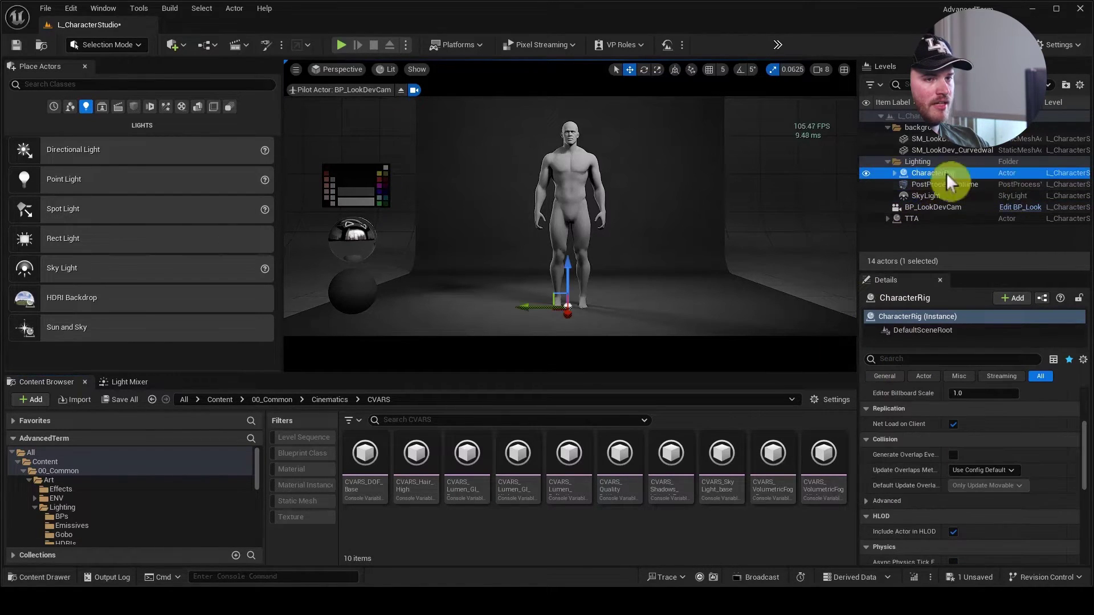
click(894, 172)
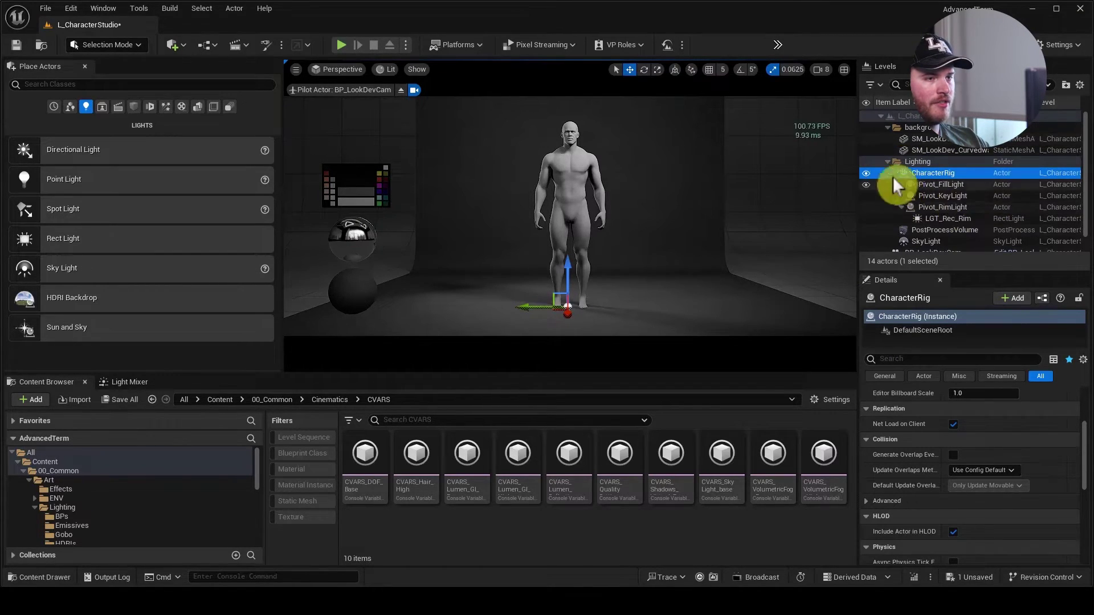
drag(533, 305, 572, 308)
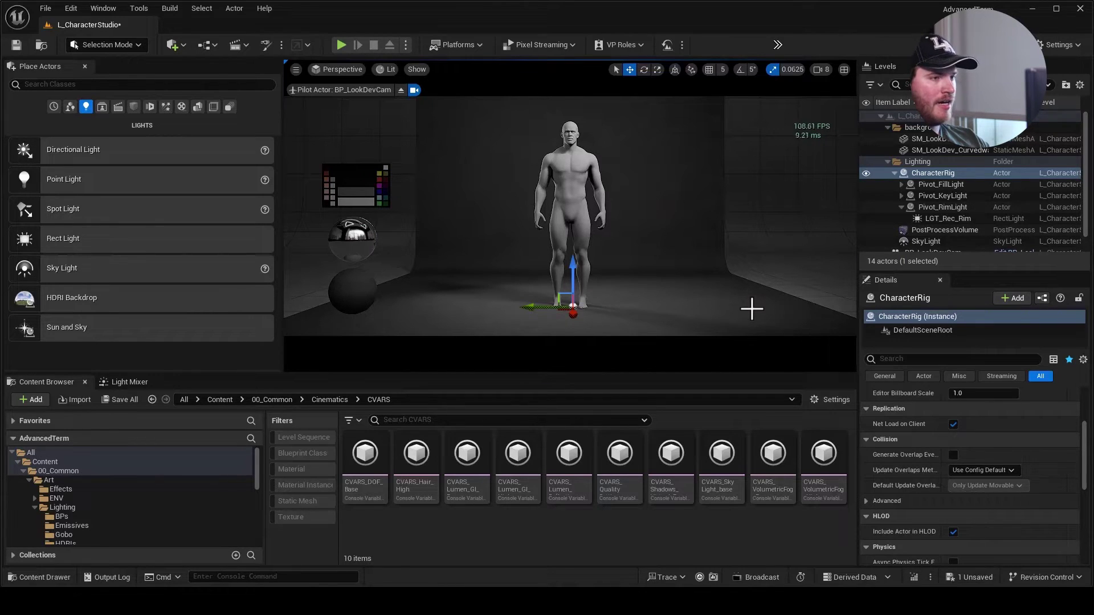
key(ctrl+z)
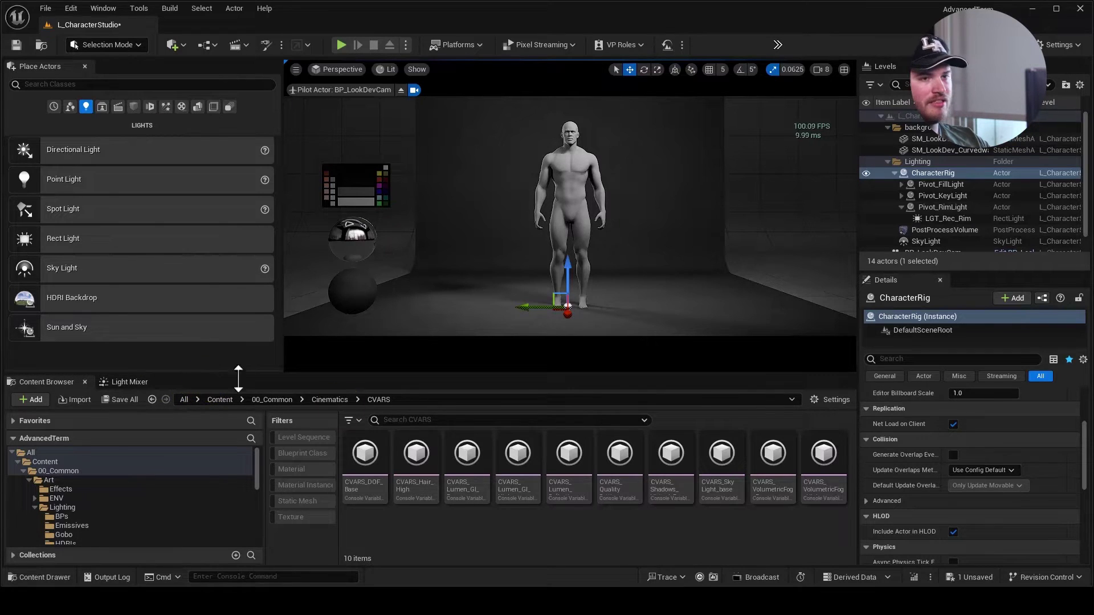
Expand the fill and key pivots and select all seven actors from CharacterRig to LGT_Rec_Rim.
click(901, 184)
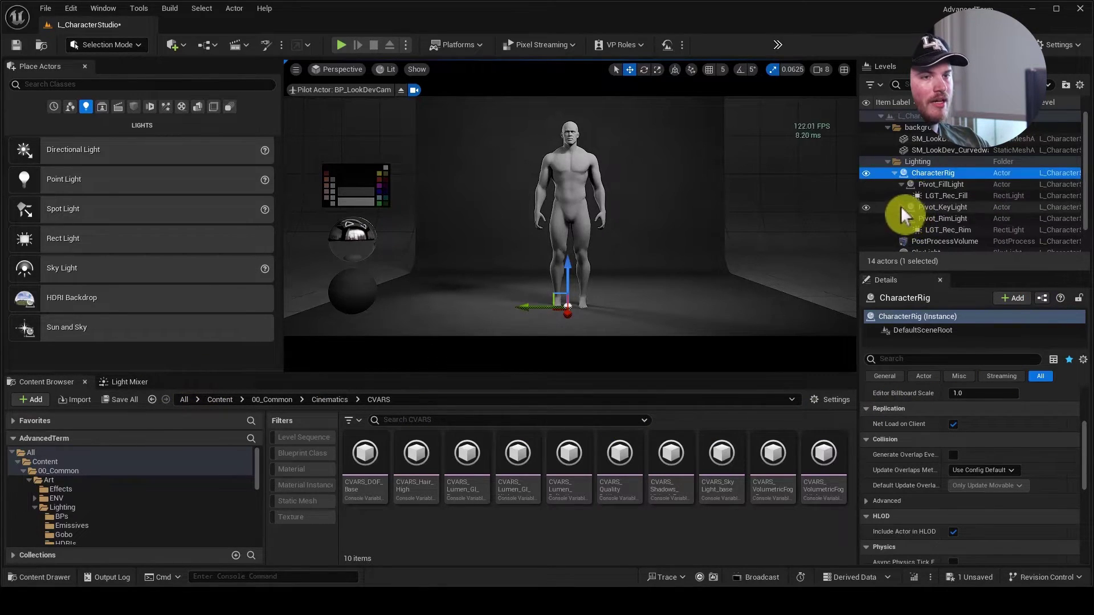
click(901, 207)
click(962, 240)
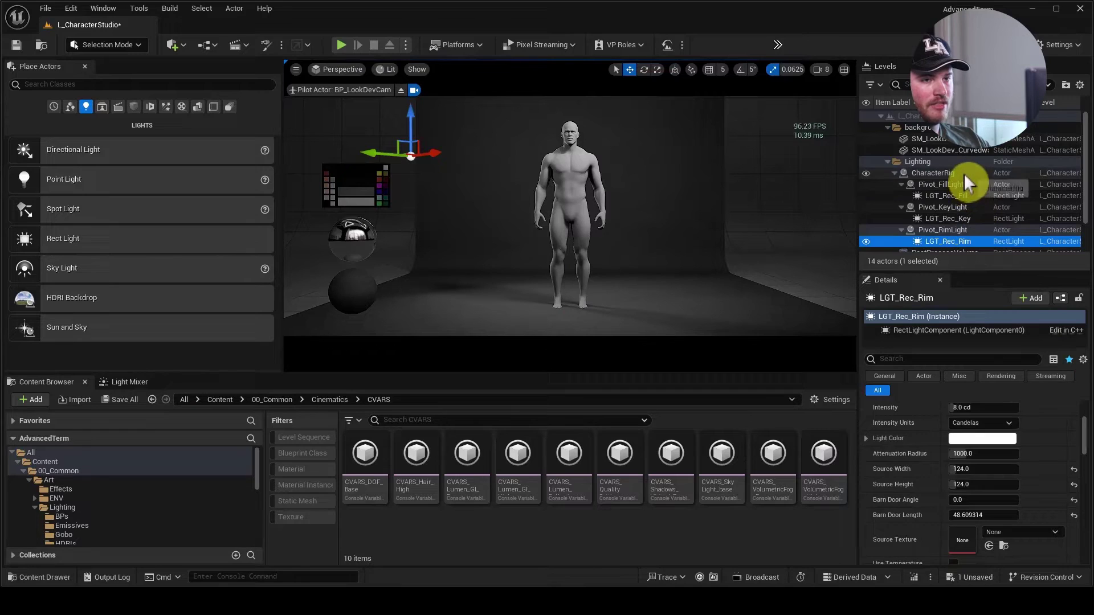
shift+click(963, 173)
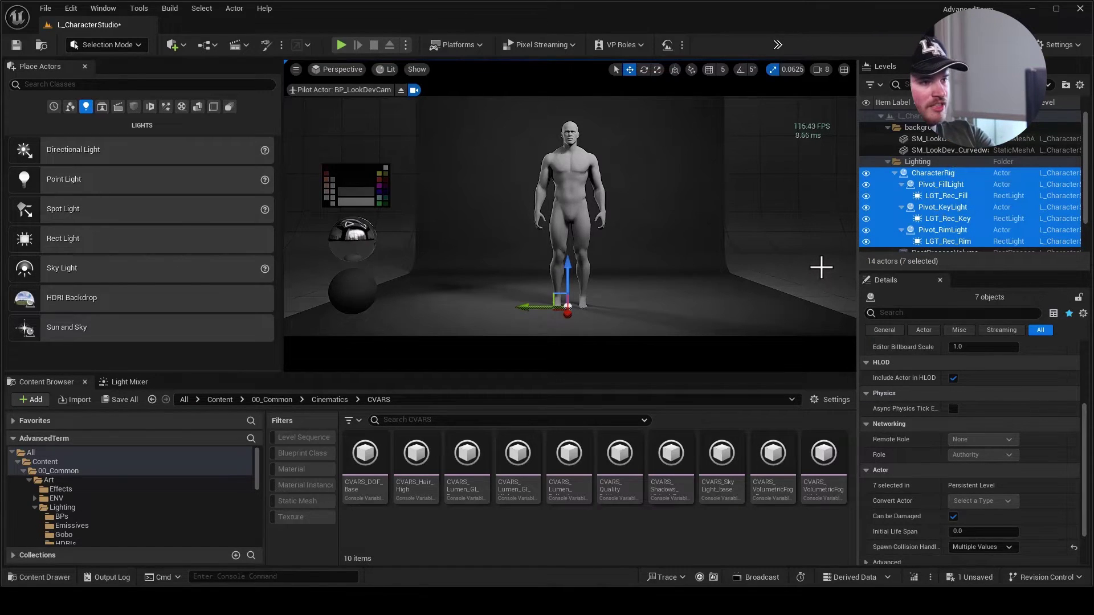
Delete the old seven-actor rig and place an empty Actor at location 0, 0, 0.
key(Delete)
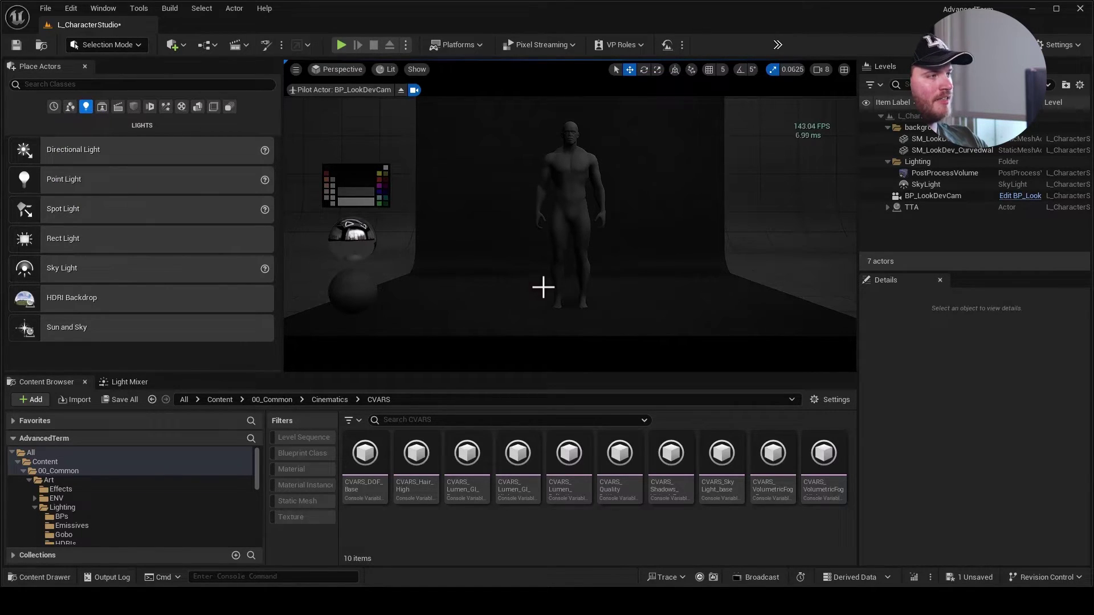
click(69, 107)
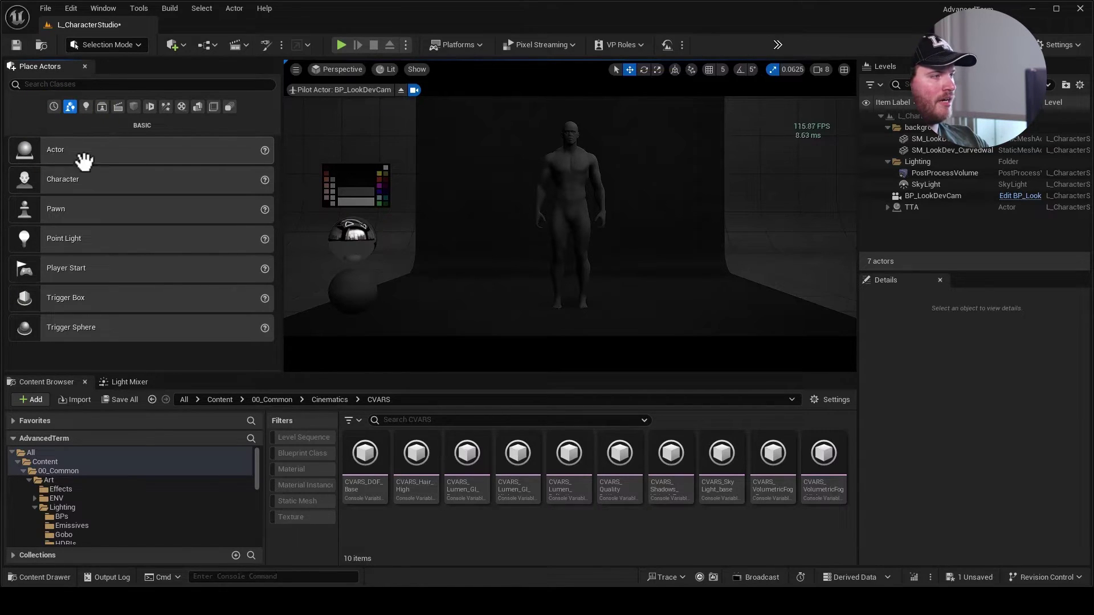
click(73, 112)
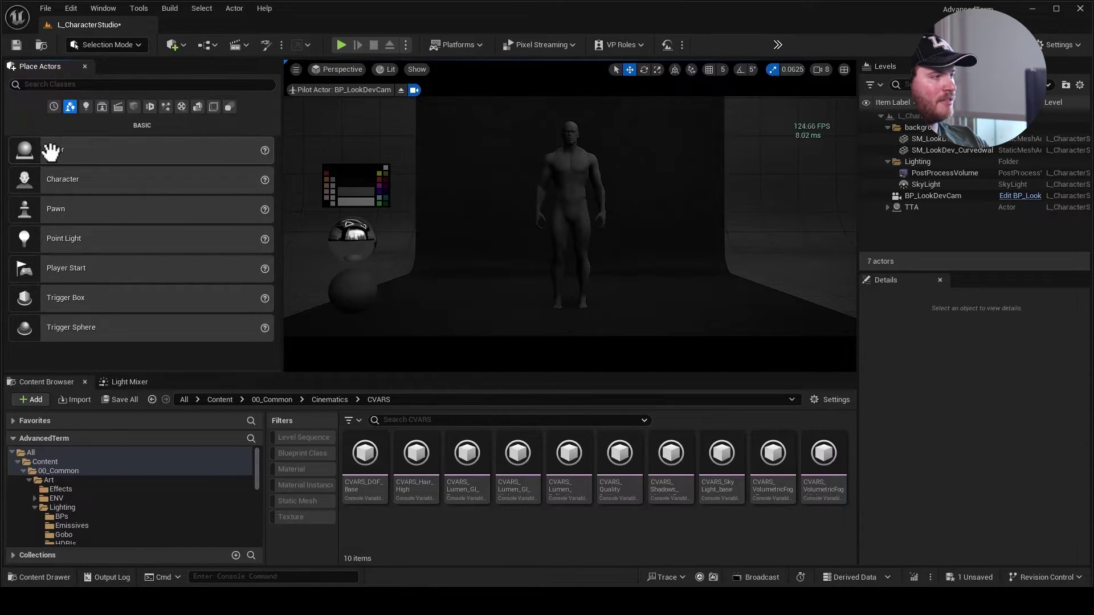
drag(60, 149, 548, 317)
scroll(1063, 476, up, 5)
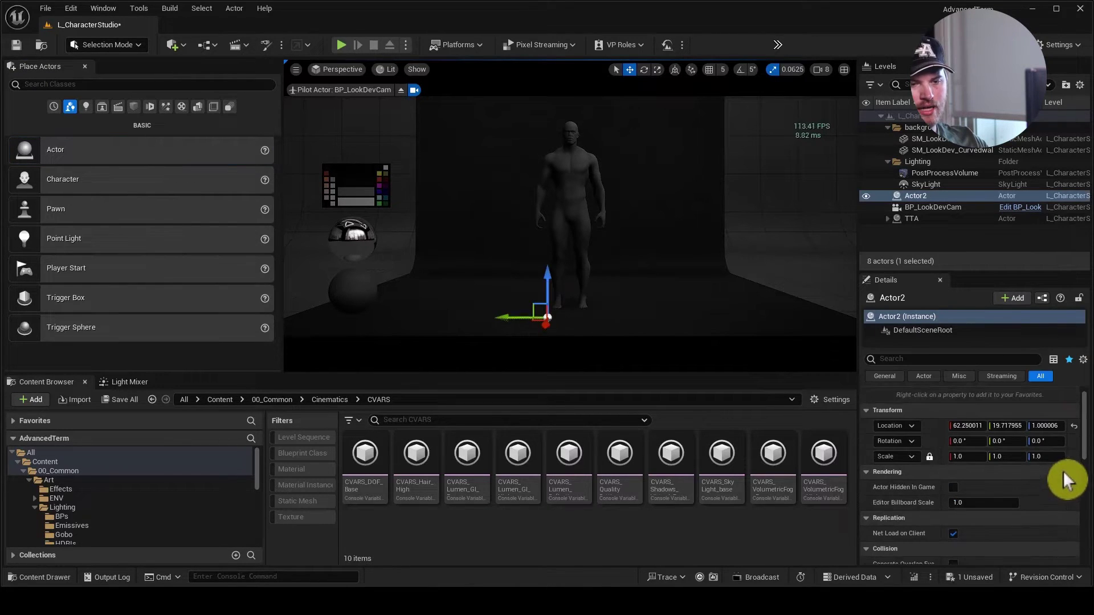
click(1075, 442)
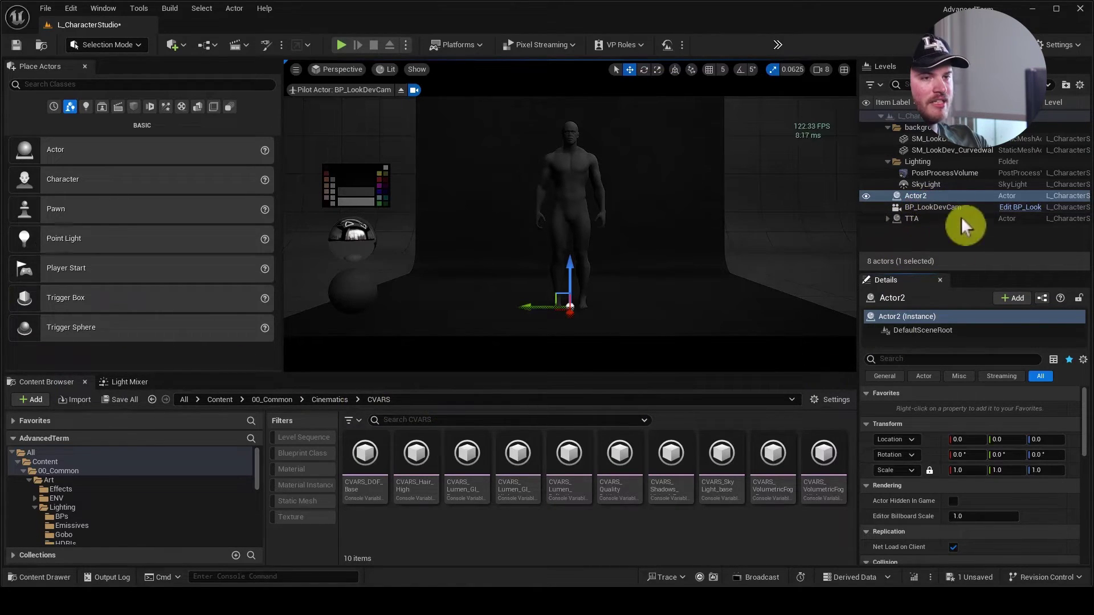
click(934, 196)
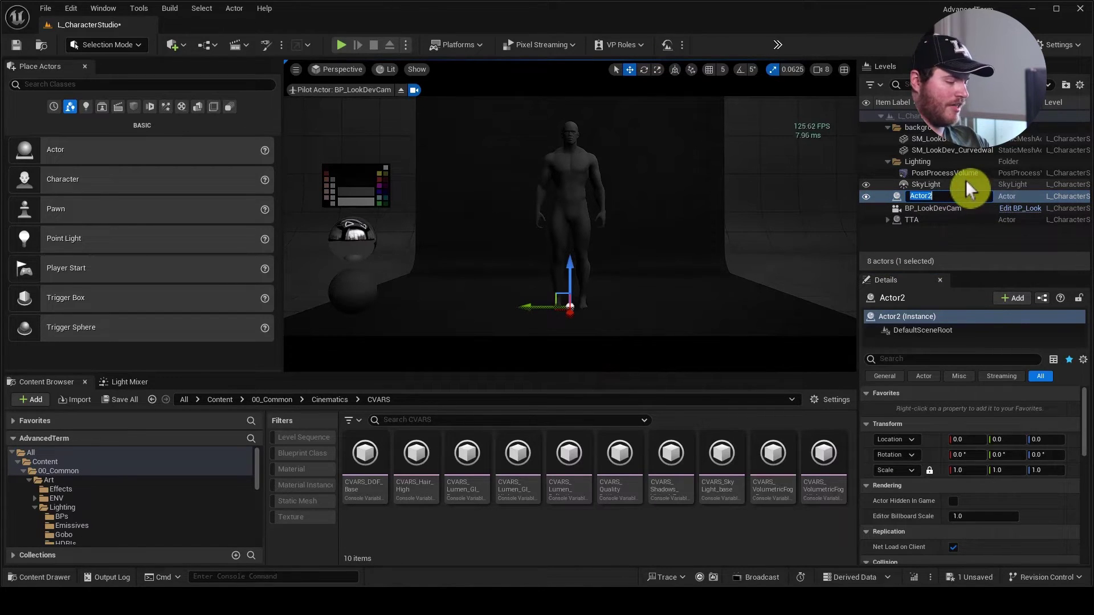
Rename Actor2 to Rig_Character and duplicate it three times into Rig_Character2–4.
text(Rig_Character)
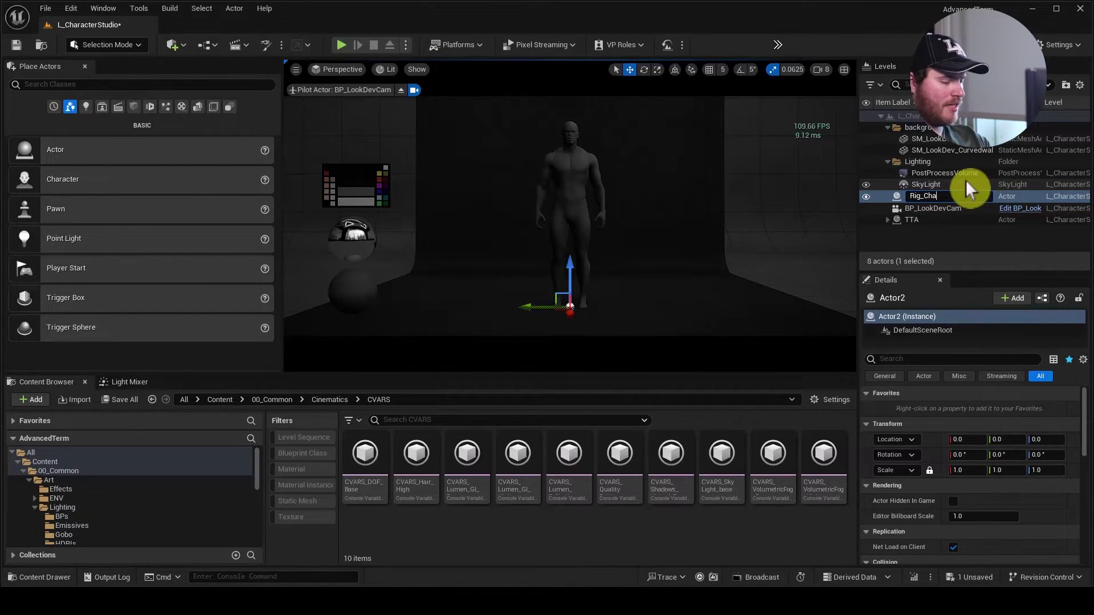
click(341, 257)
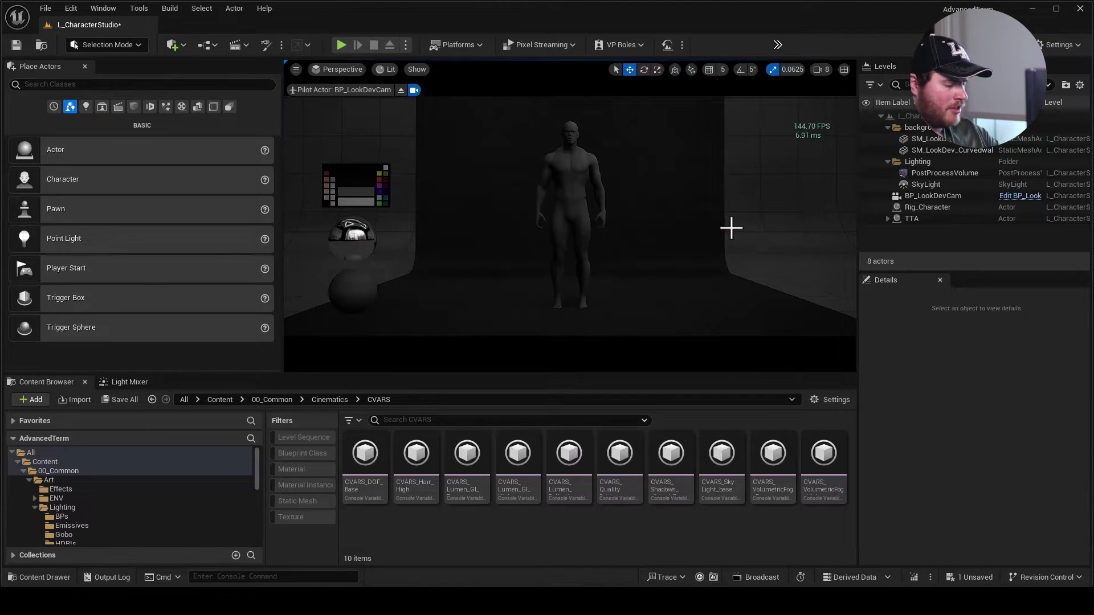
click(929, 206)
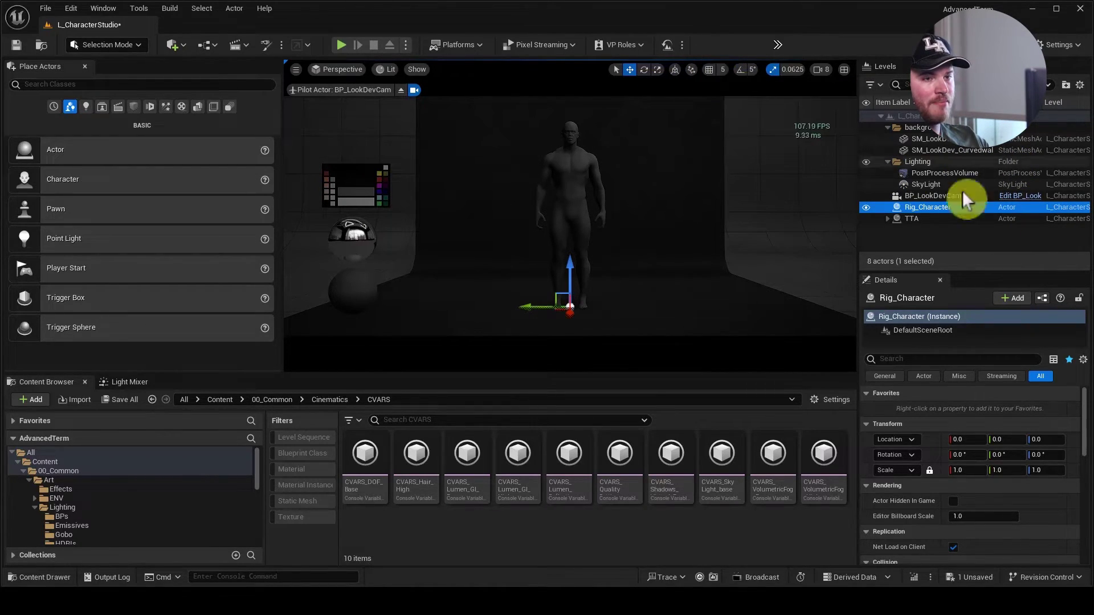
key(ctrl+d)
key(ctrl+d)
key(ctrl+d)
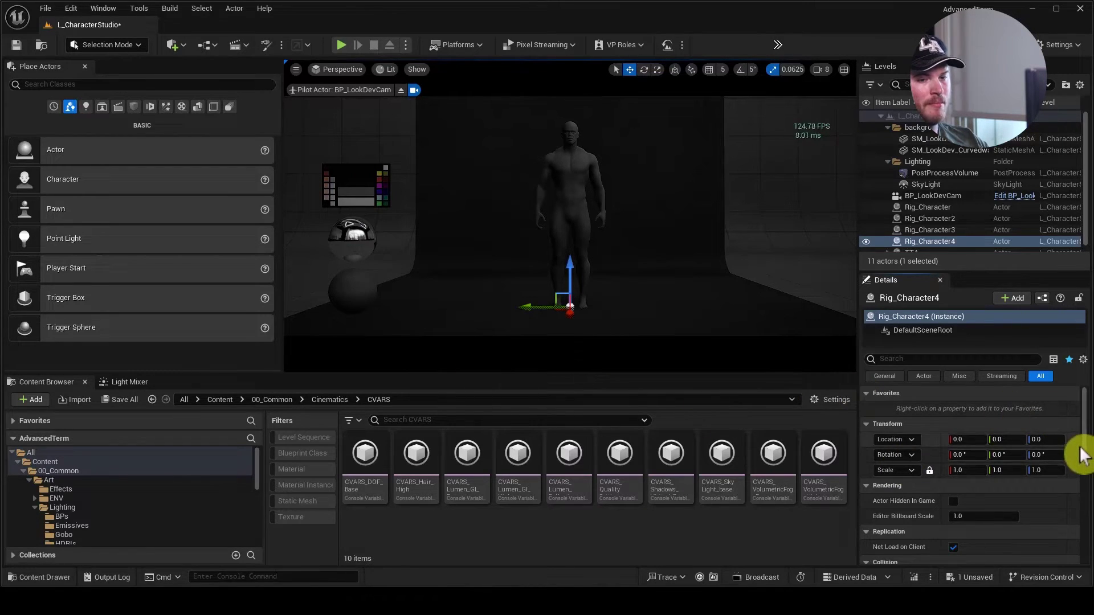
click(915, 216)
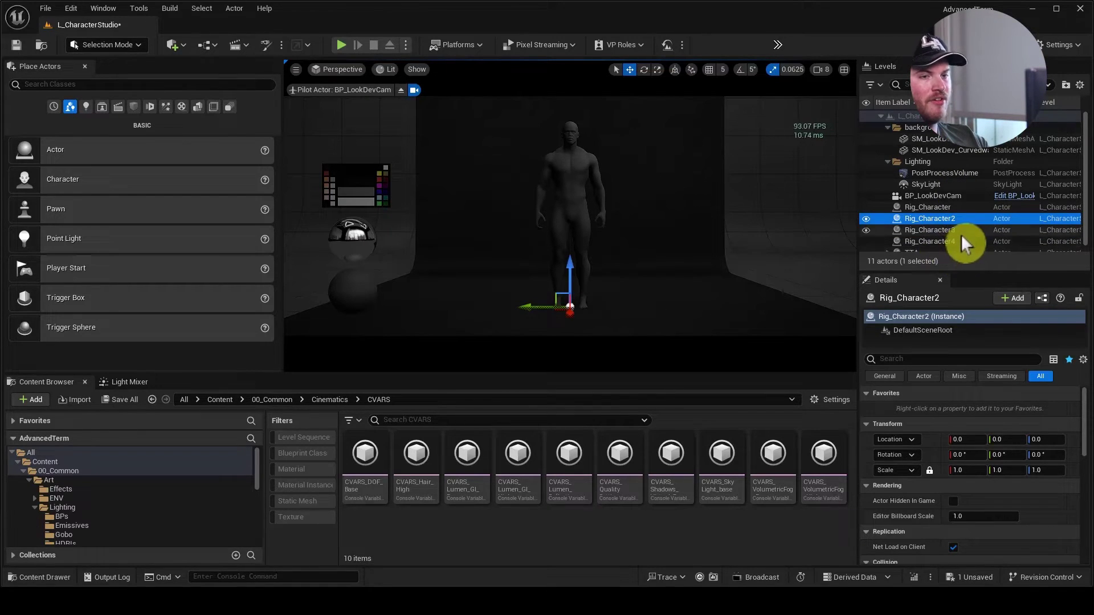
click(961, 231)
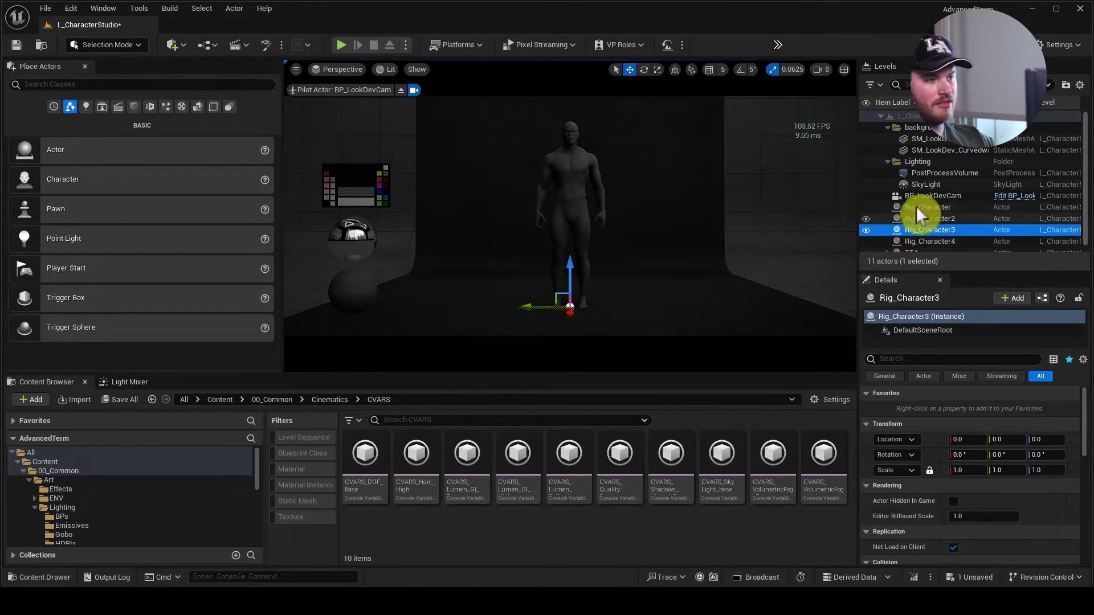
shift+click(949, 223)
Rename Rig_Character2 to Pivot_KeyLight.
ctrl+click(949, 240)
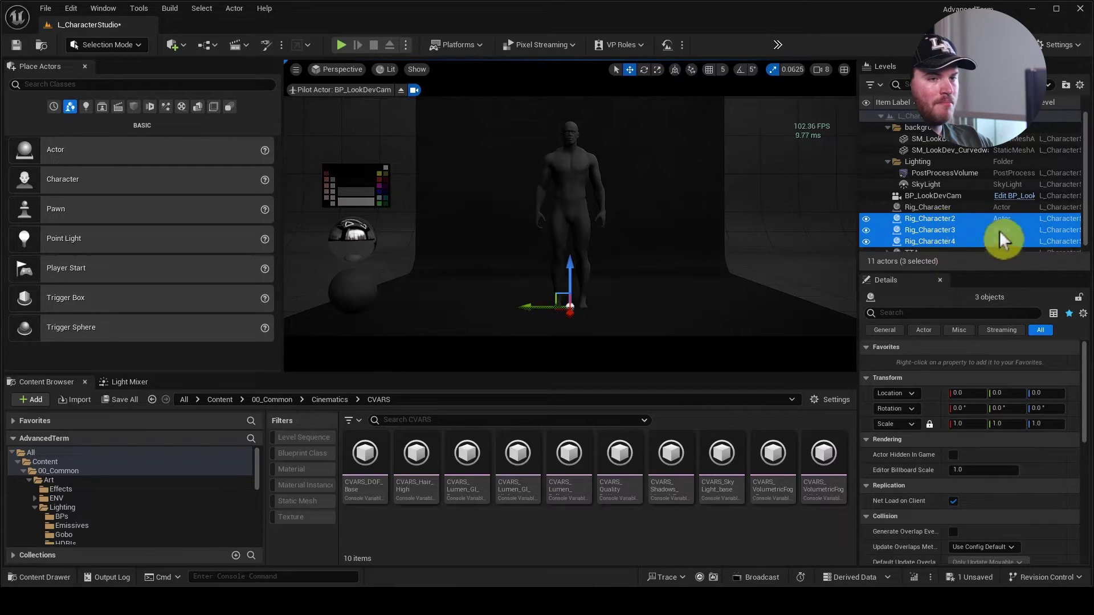
click(928, 217)
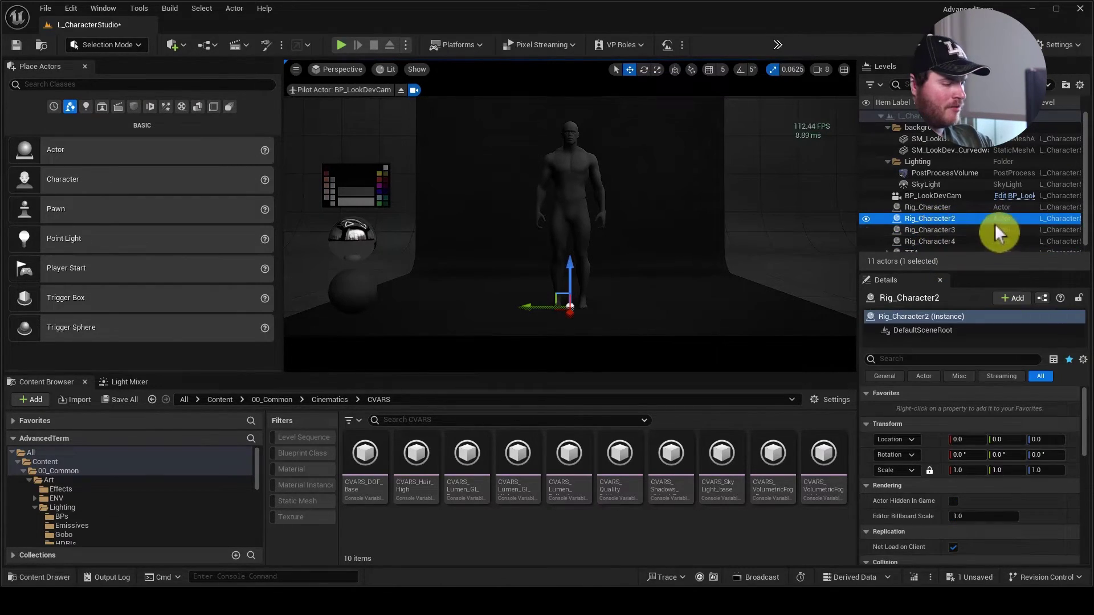
click(963, 217)
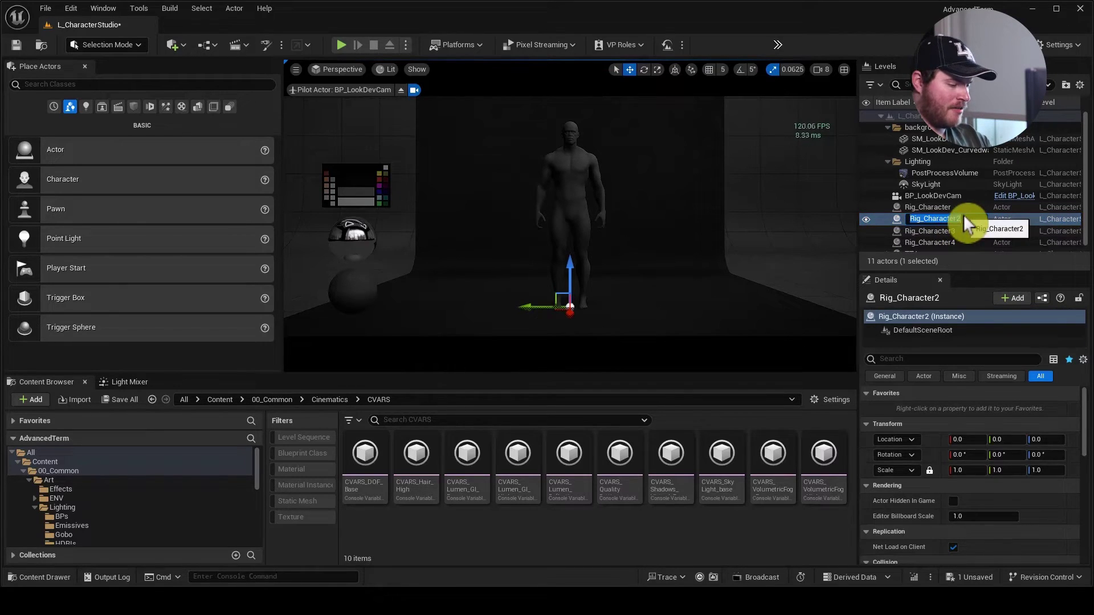
text(Pivot_)
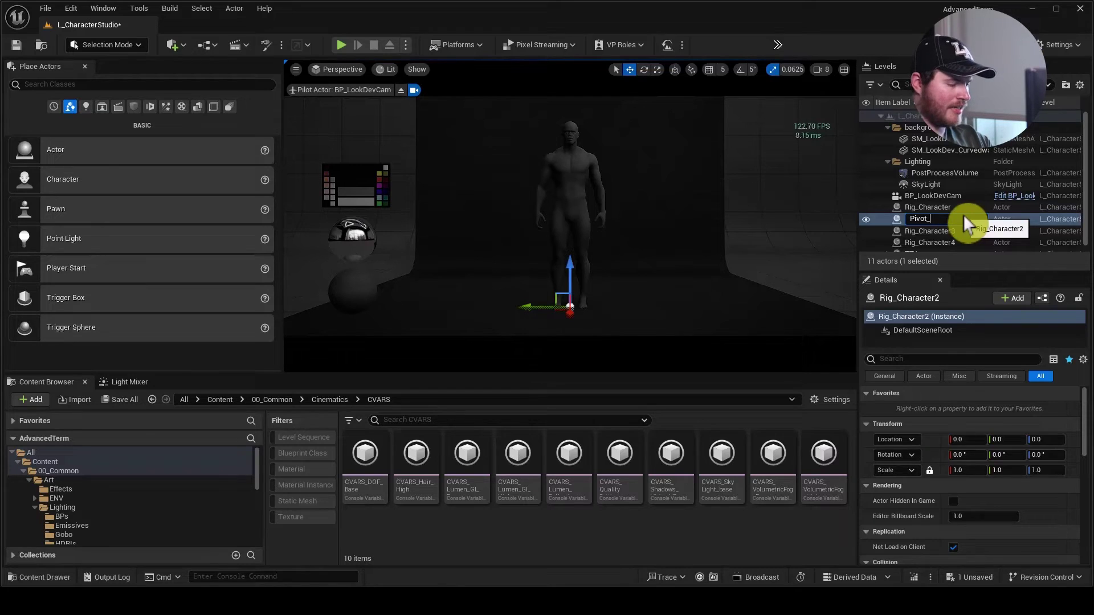
text(KeyLi)
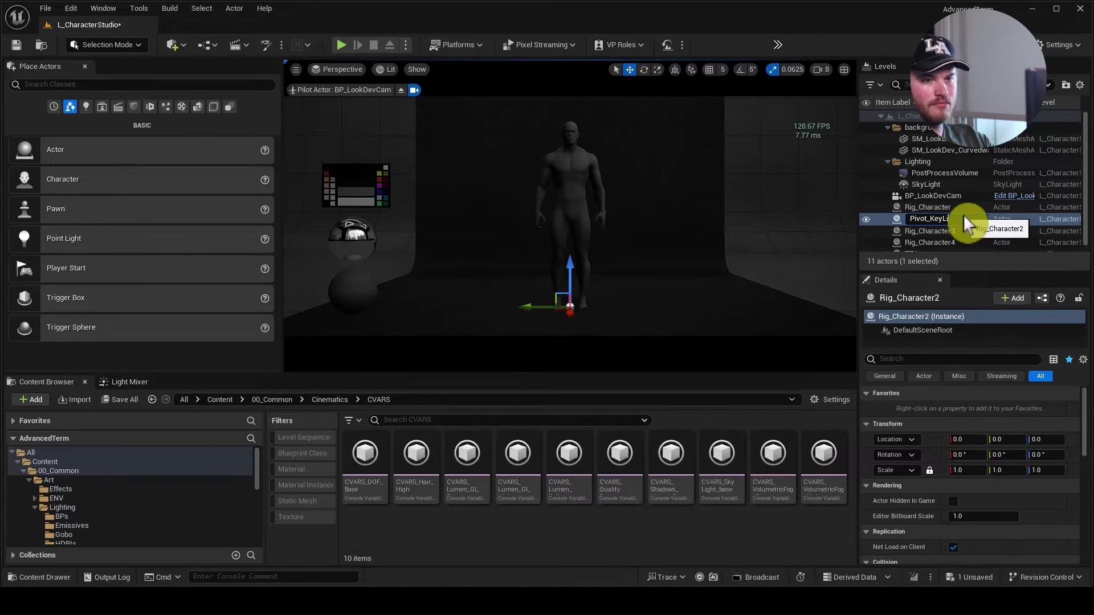
text(ght)
key(Return)
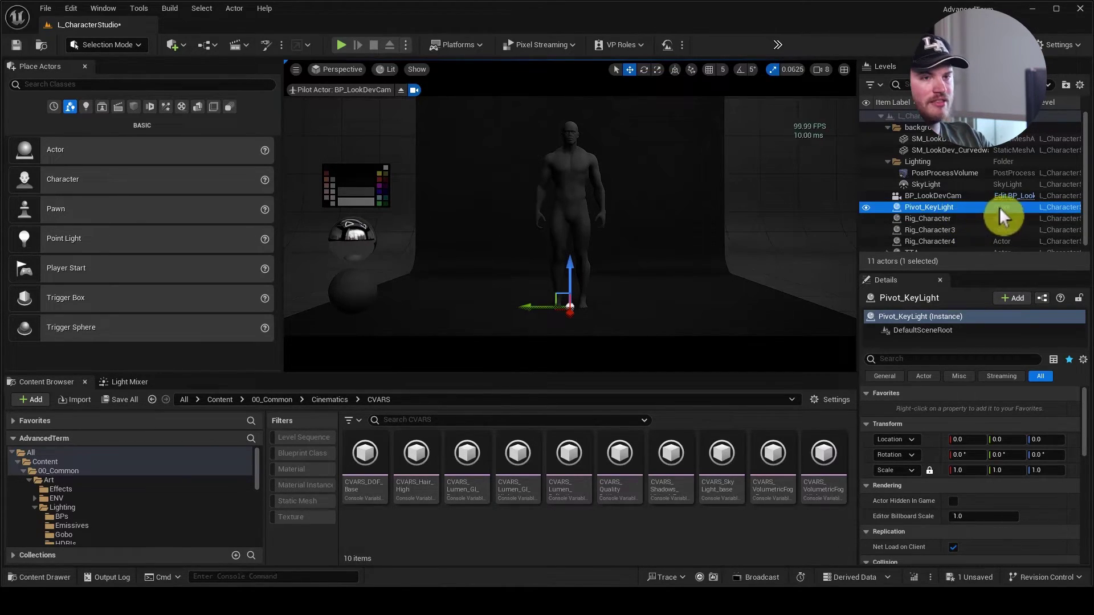
key(F2)
Rename Rig_Character3 to Pivot_RimLight.
click(952, 218)
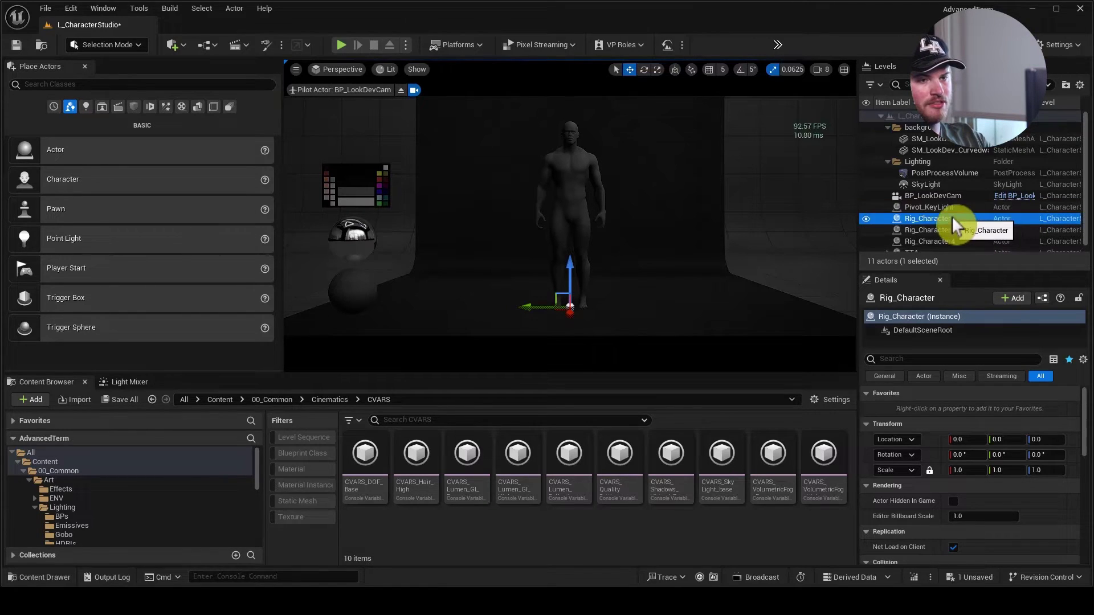
click(969, 230)
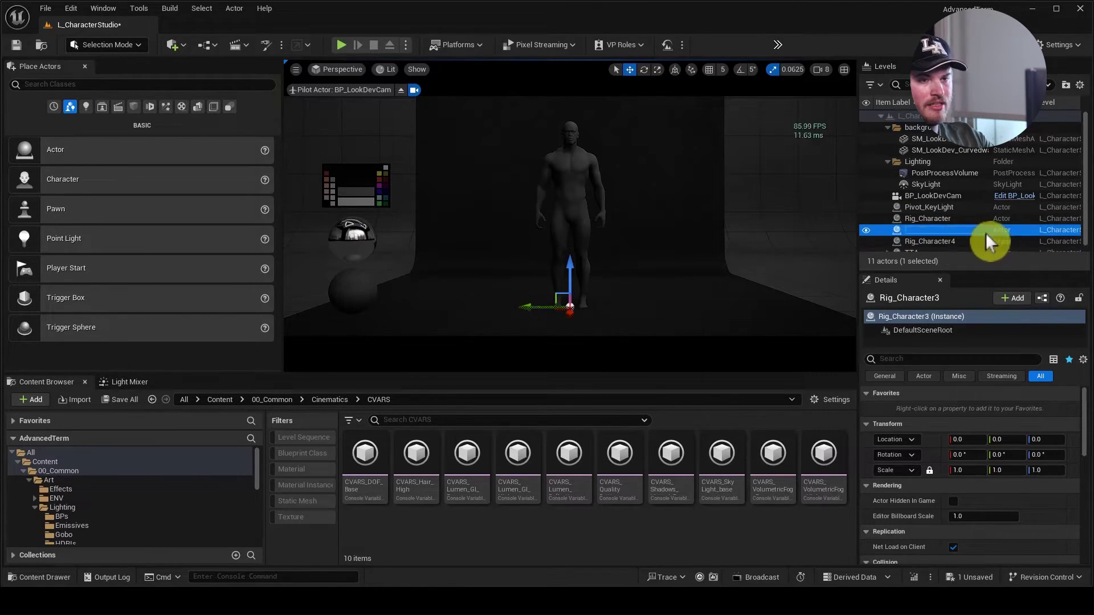
key(F2)
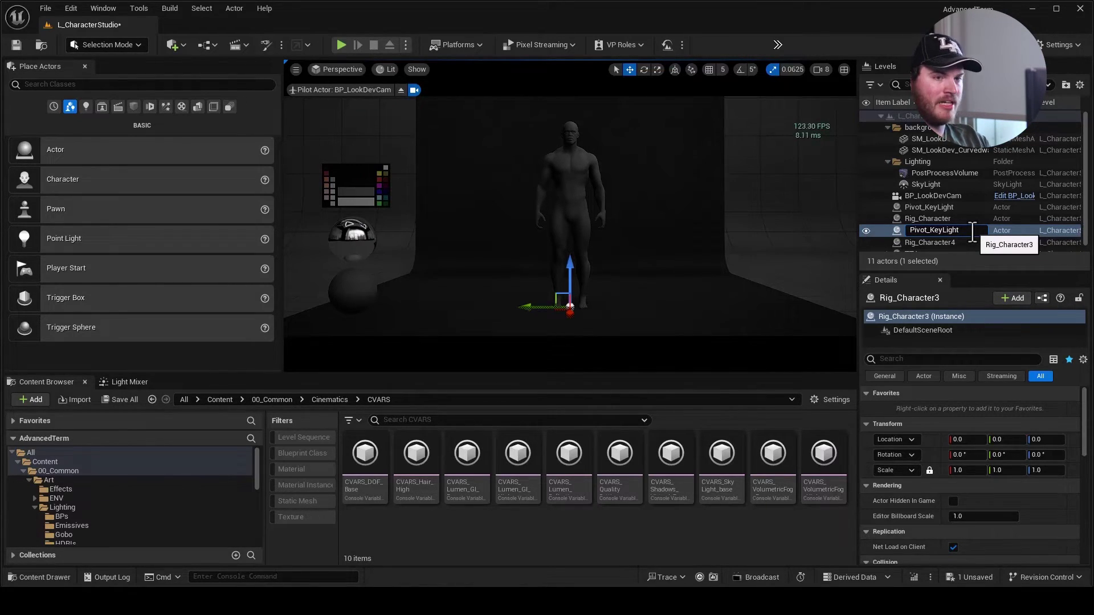
key(BackSpace)
key(BackSpace)
text(Rim)
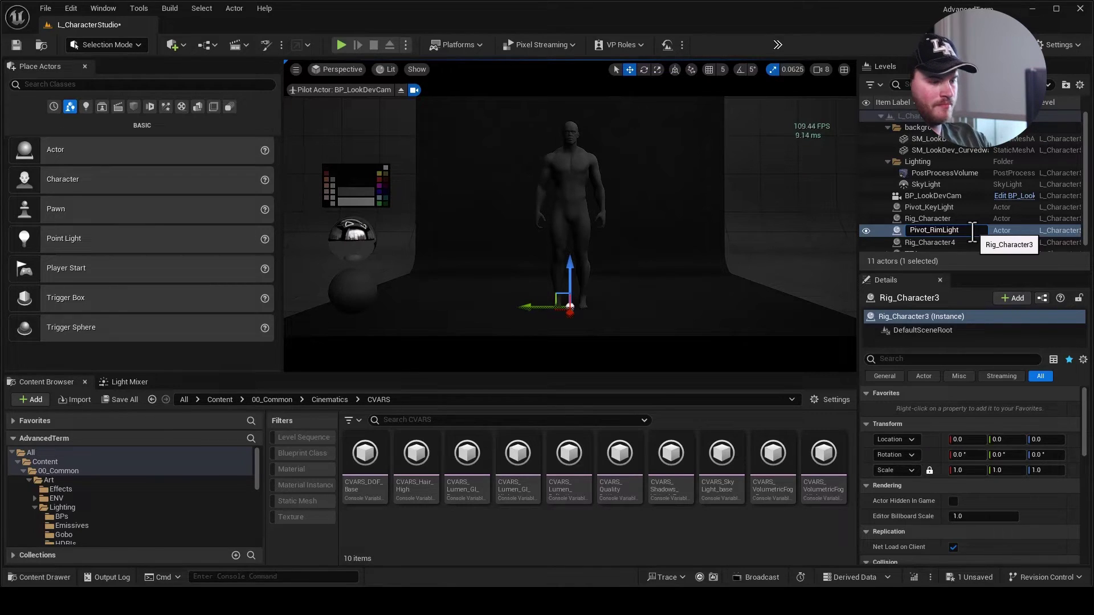
click(946, 243)
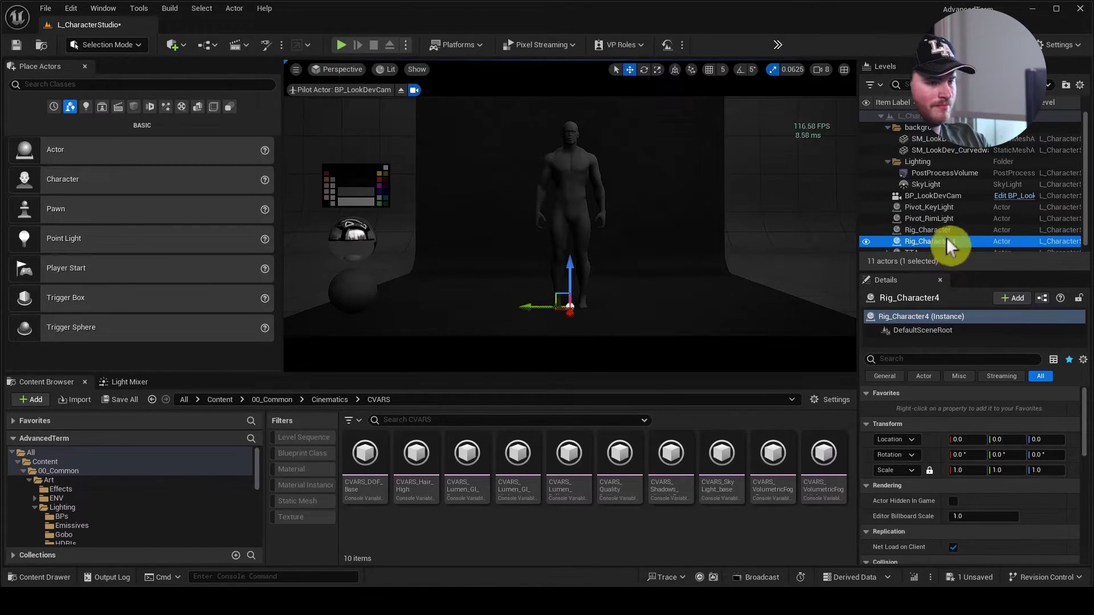
Rename Rig_Character4 to Pivot_FillLight.
click(949, 243)
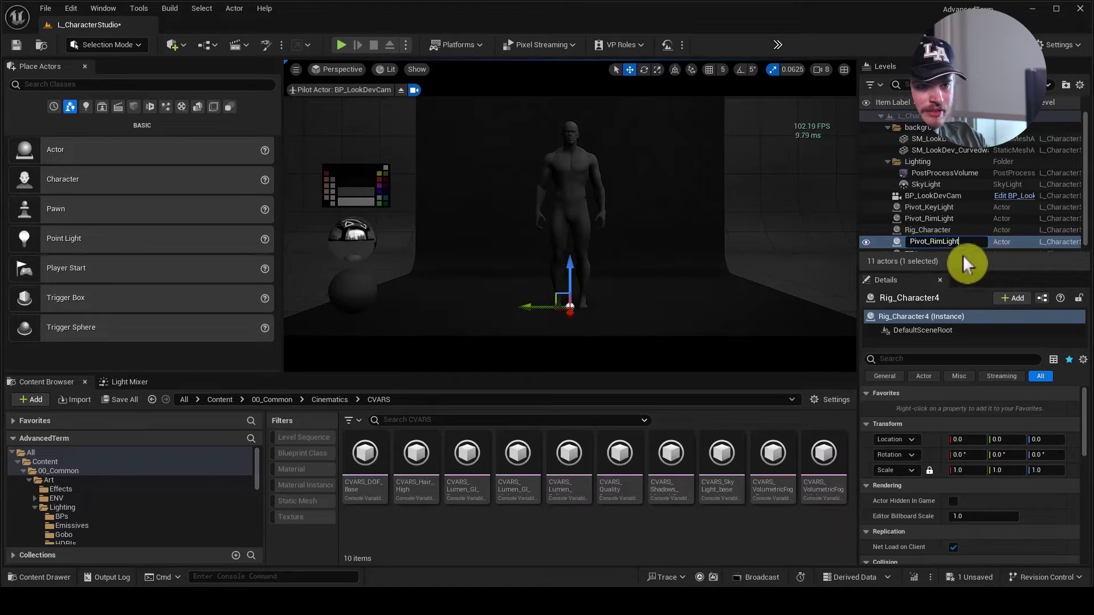
key(ctrl+z)
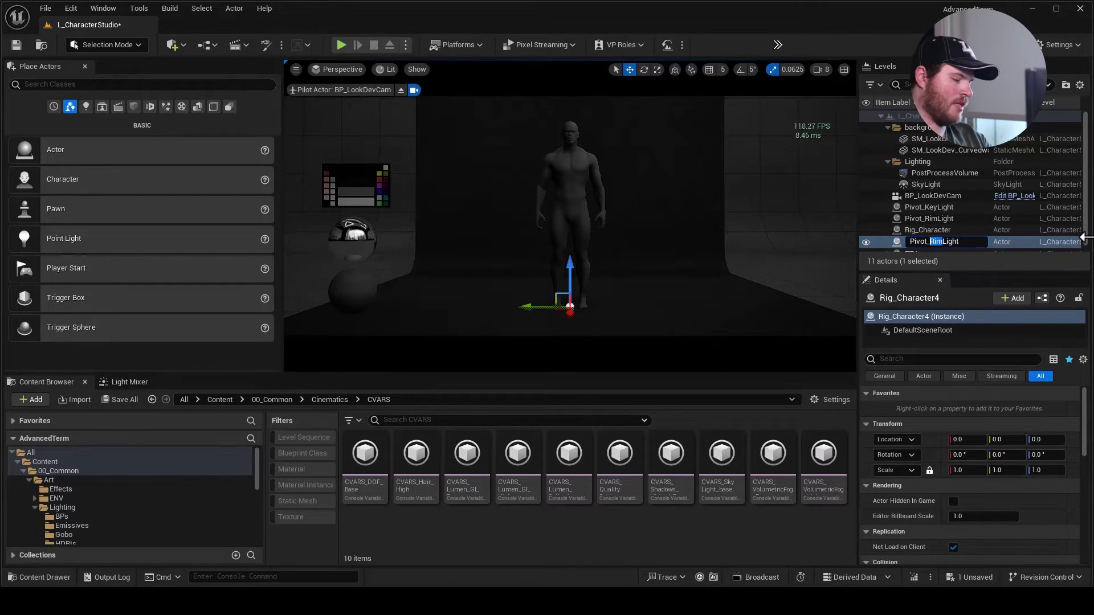
text(Fill)
key(Return)
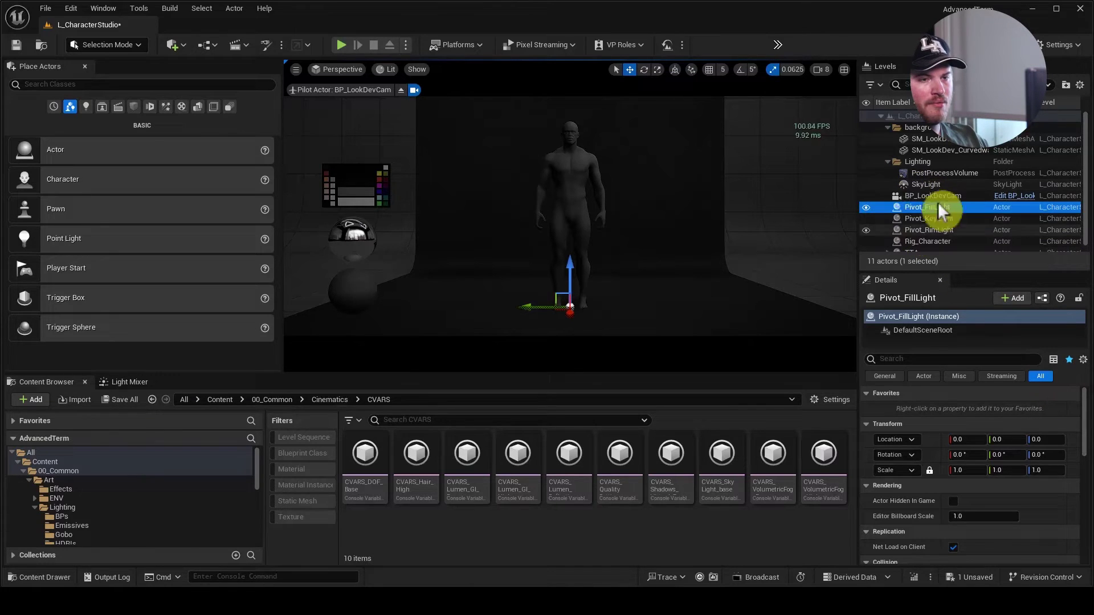
Nest Pivot_FillLight, Pivot_KeyLight and Pivot_RimLight under Rig_Character, then show the Lights list.
shift+click(935, 230)
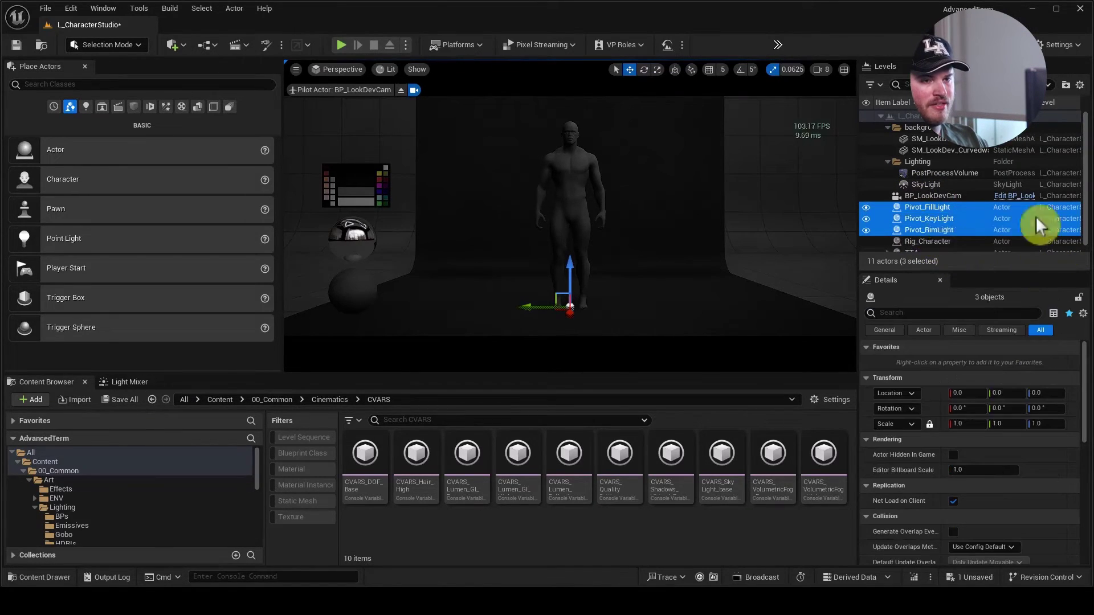
drag(924, 241, 919, 241)
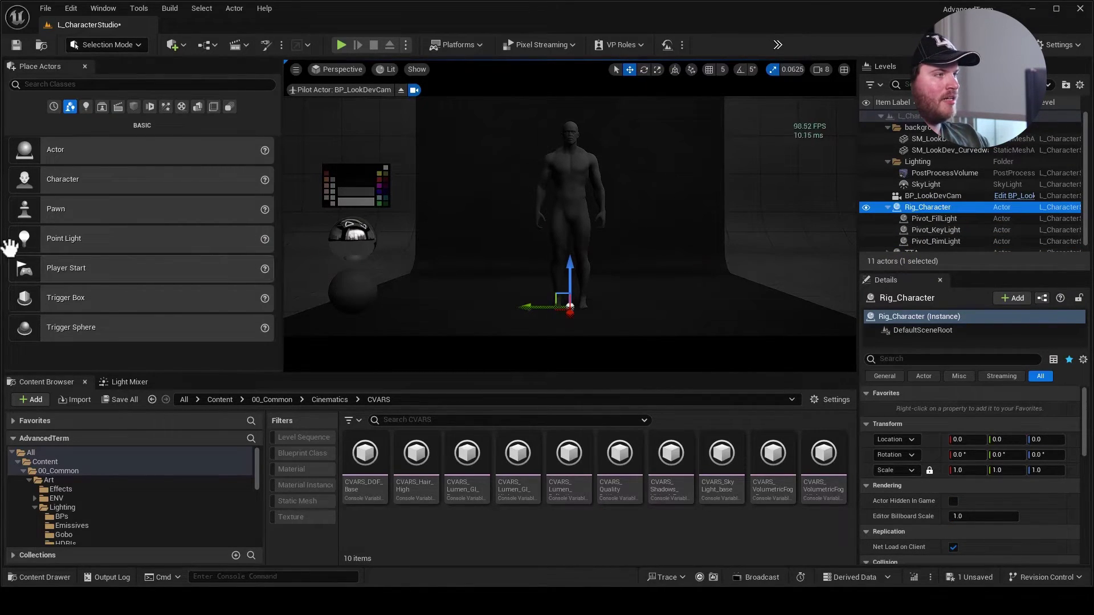
click(83, 106)
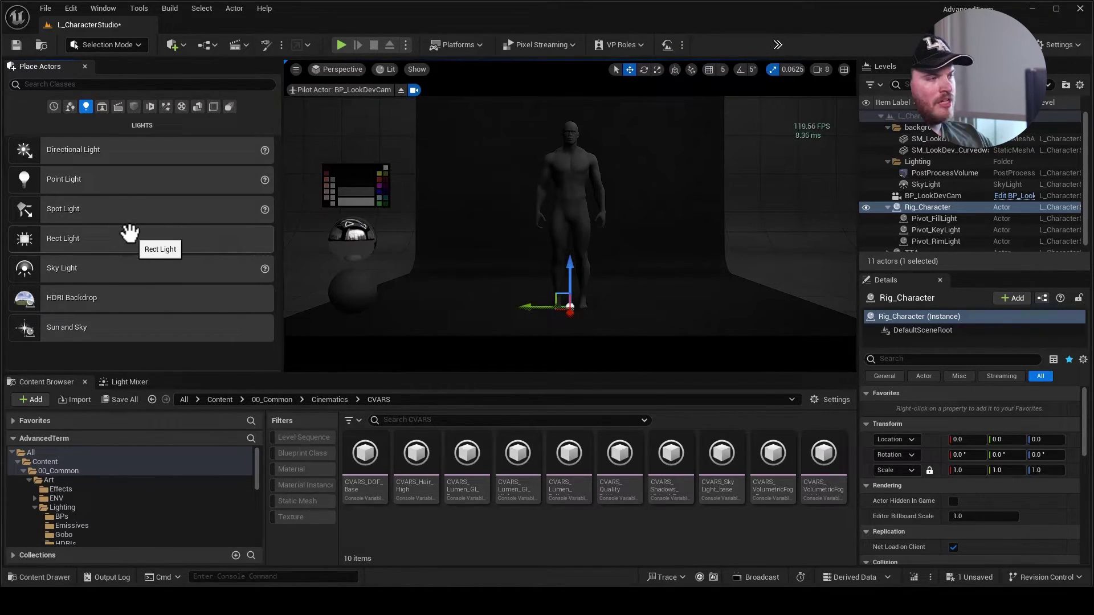
Place a Rect Light at location 0, 0, 0 and attach it under Rig_Character.
drag(63, 237, 581, 310)
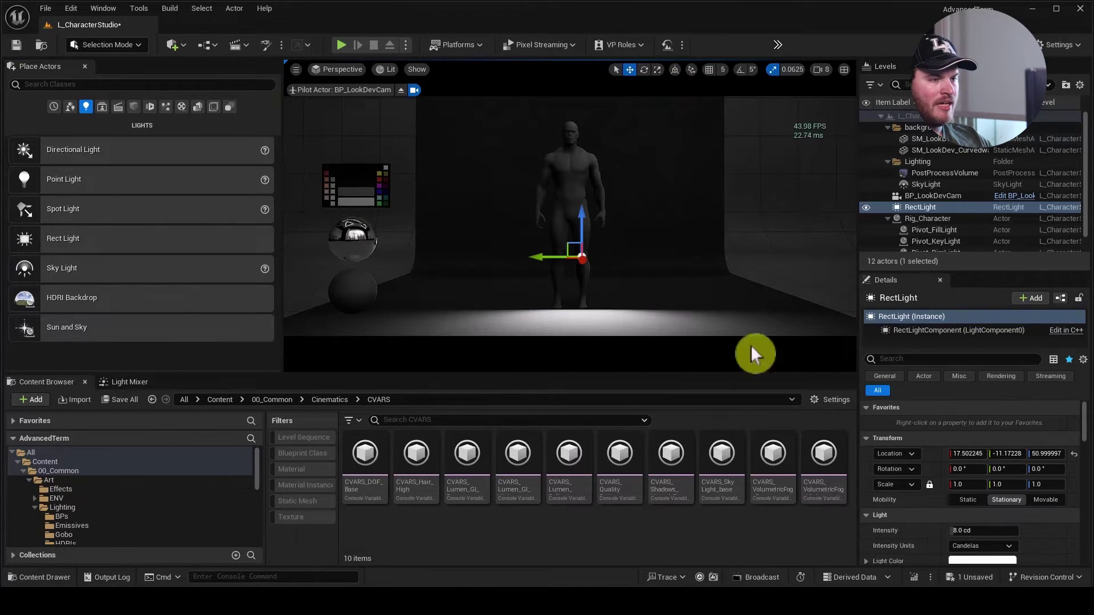
click(1074, 454)
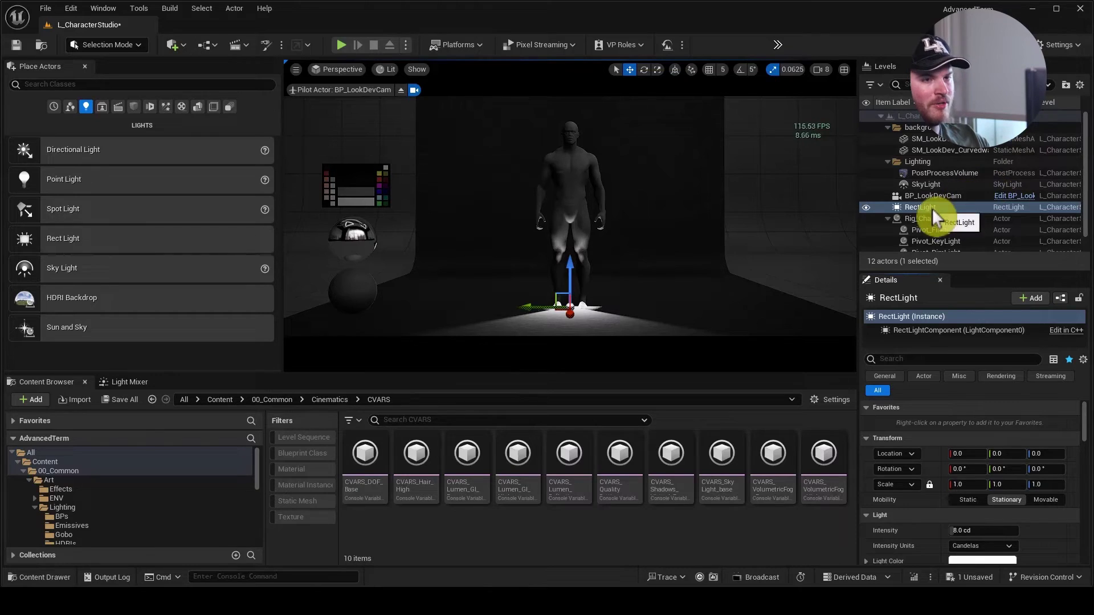
mouse_move(932, 208)
mouse_down()
mouse_move(952, 209)
mouse_move(937, 219)
mouse_up()
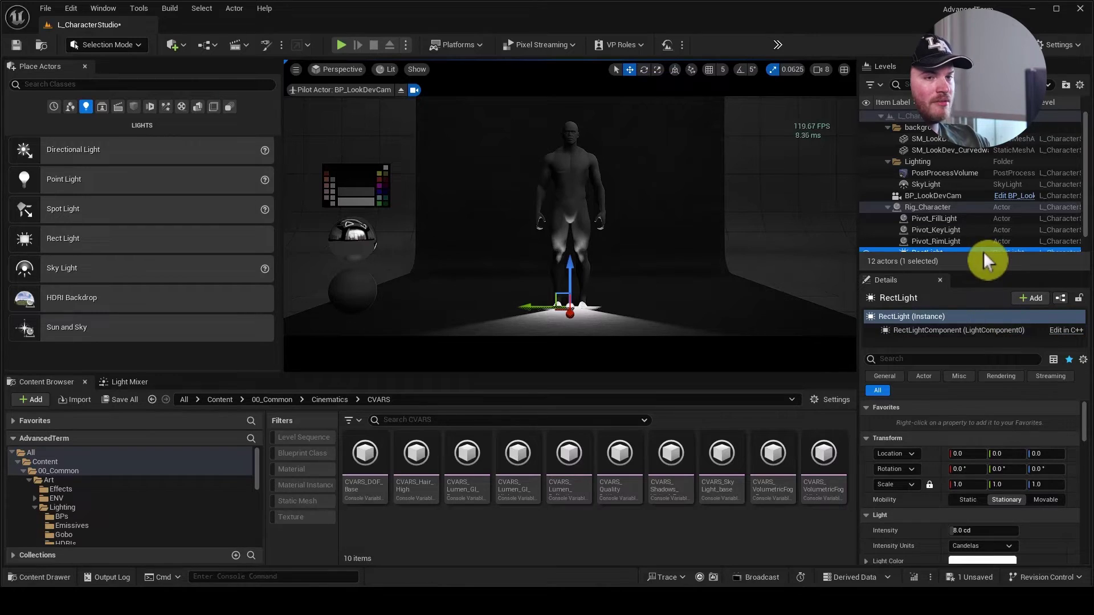
Duplicate the rect light twice to create RectLight2 and RectLight3.
scroll(977, 226, down, 1)
scroll(973, 225, down, 1)
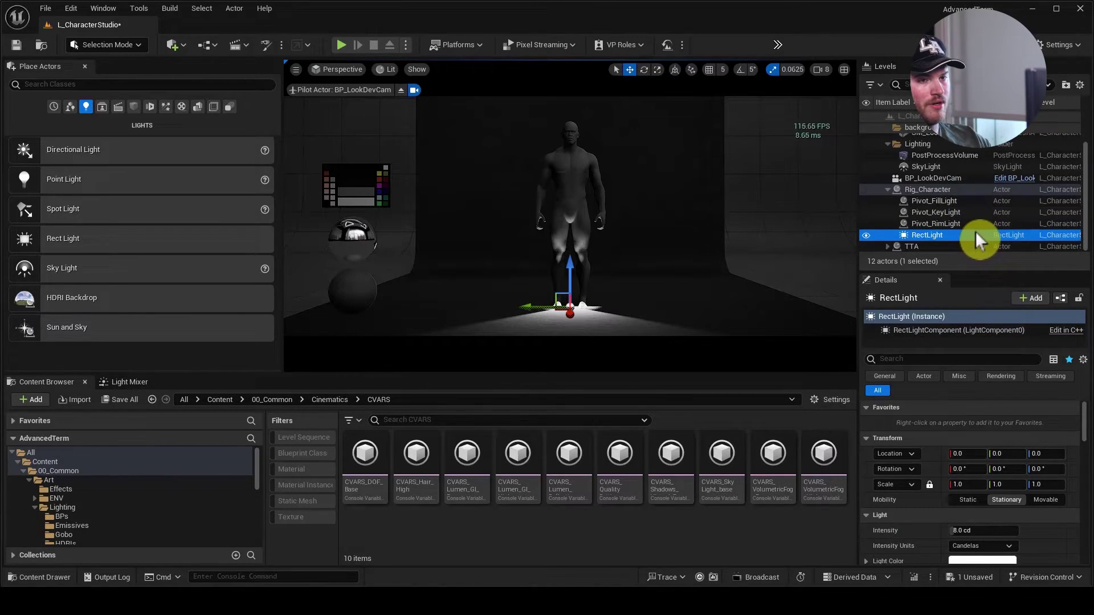
key(ctrl+d)
key(ctrl+d)
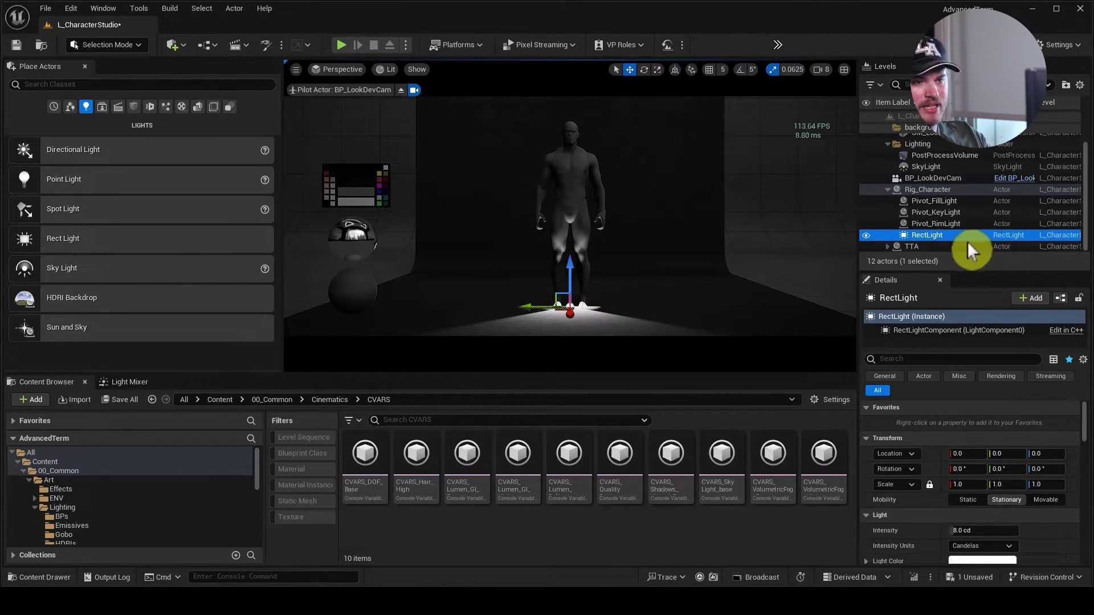
click(936, 212)
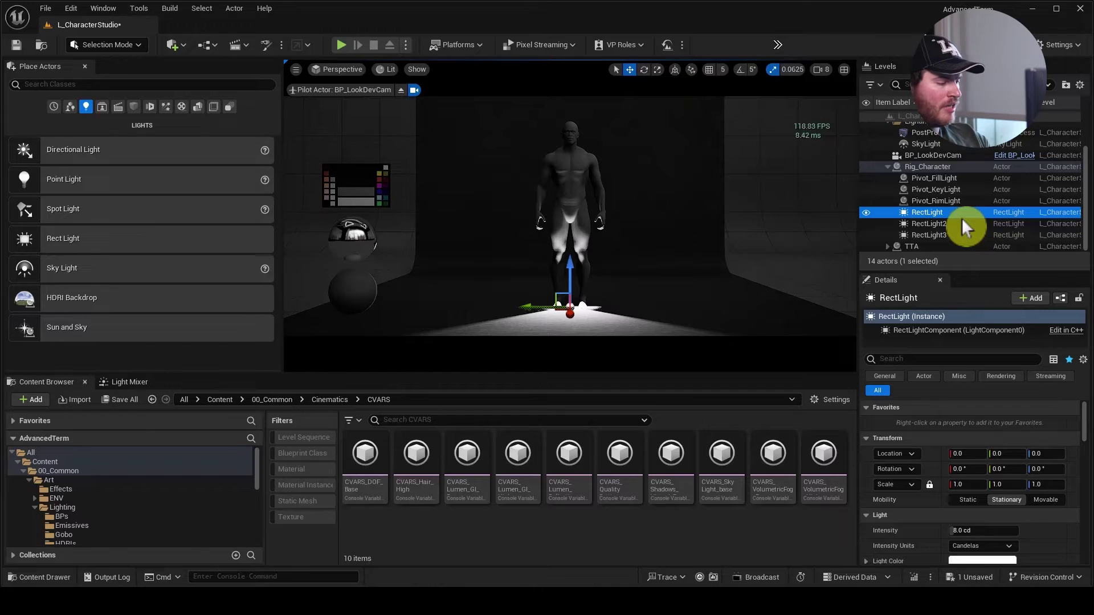
Rename the first rect light to LGT_Rec_Key.
key(F2)
text(LG)
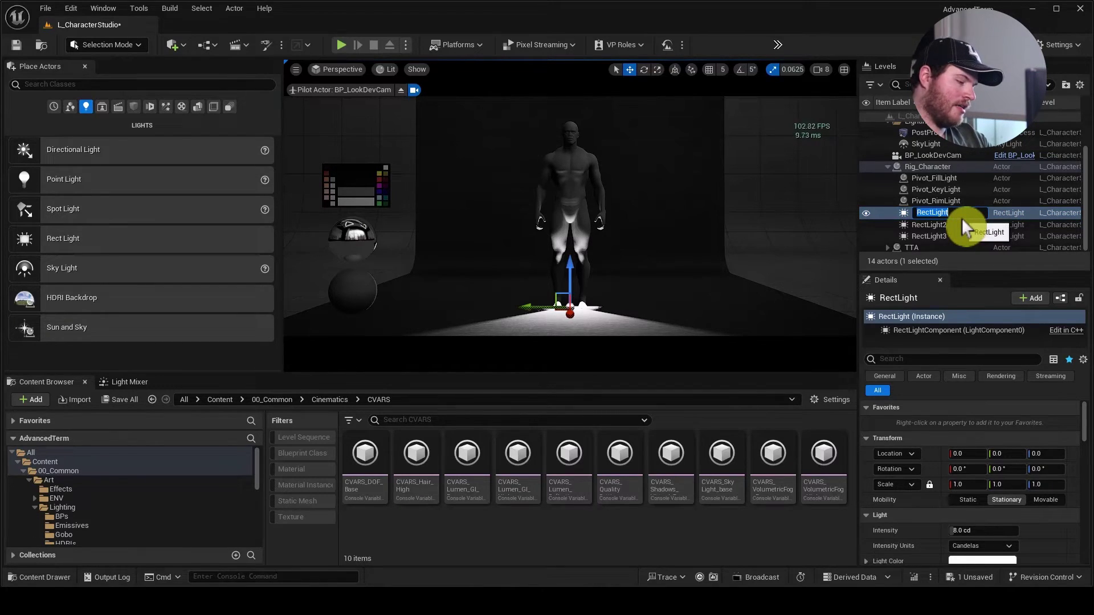
text(T_Re)
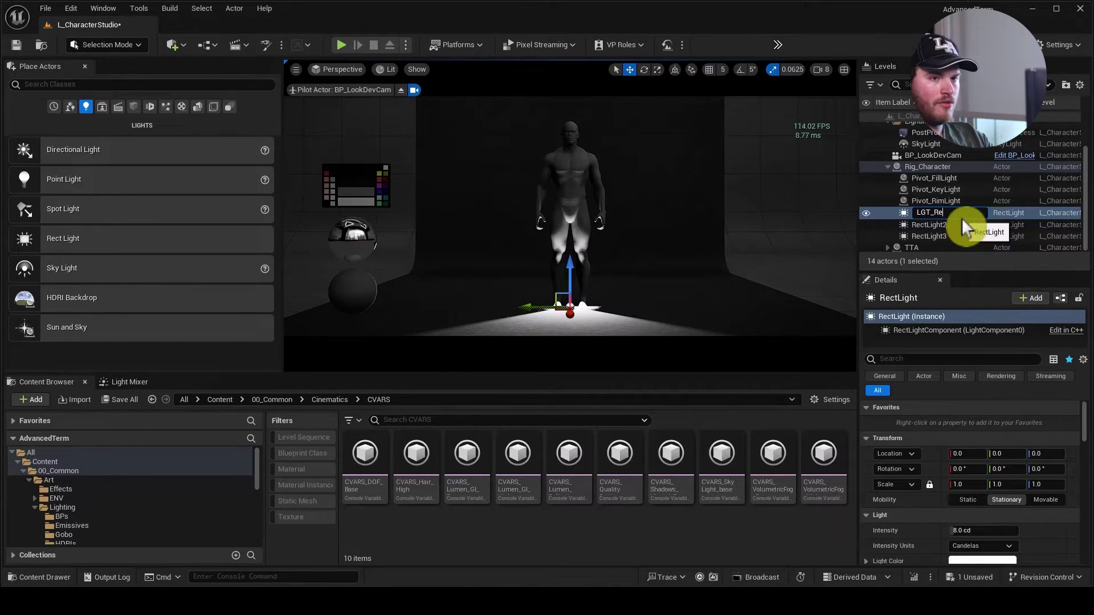
text(c_)
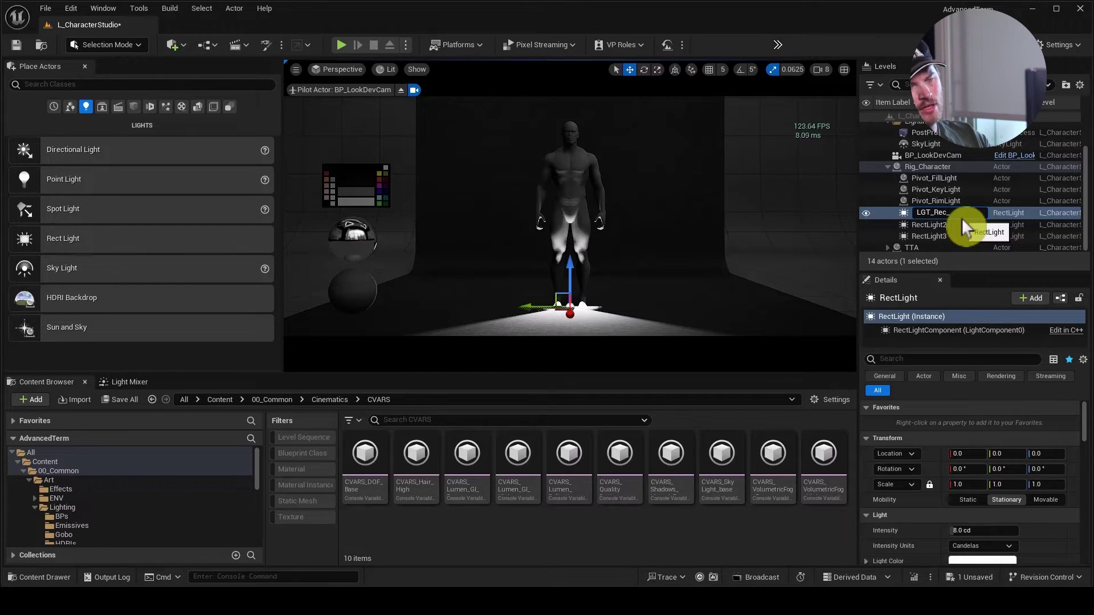
text(Key)
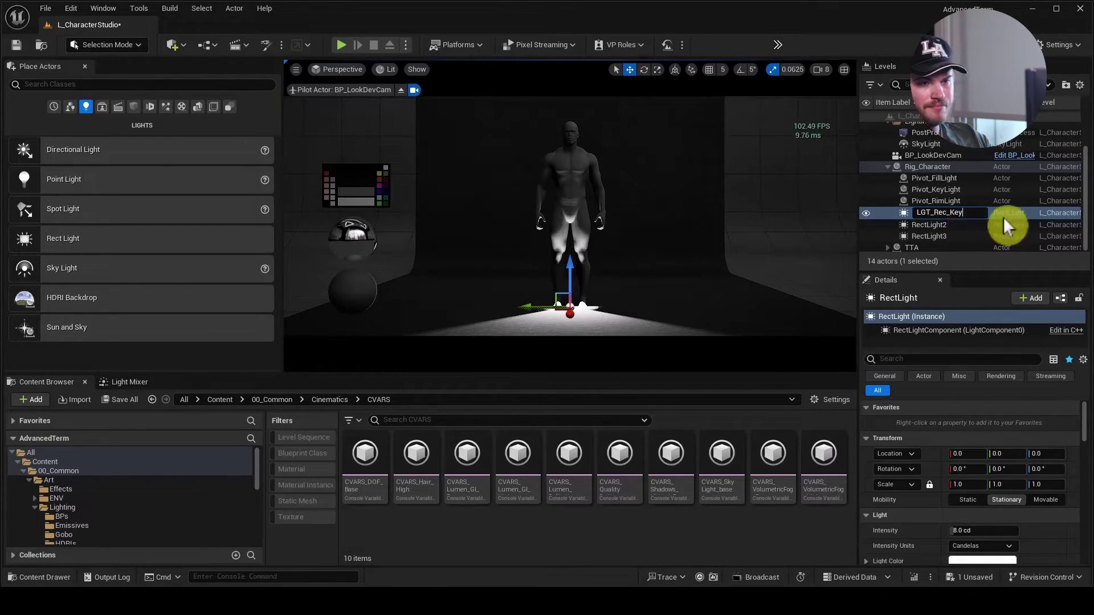
key(Return)
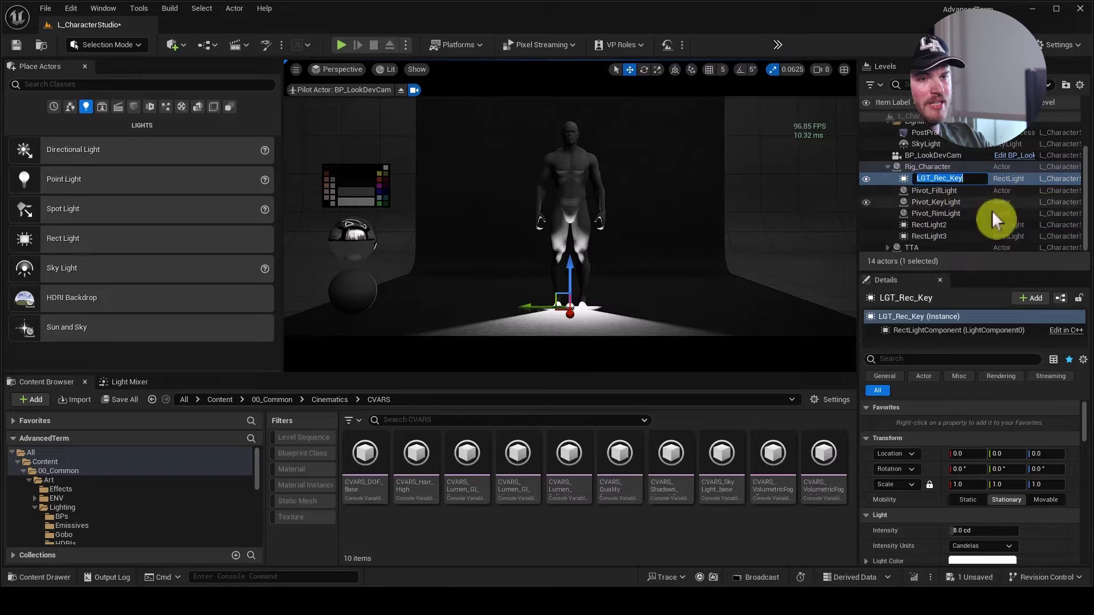
Rename RectLight2 to LGT_Rec_Fill.
click(962, 227)
key(F2)
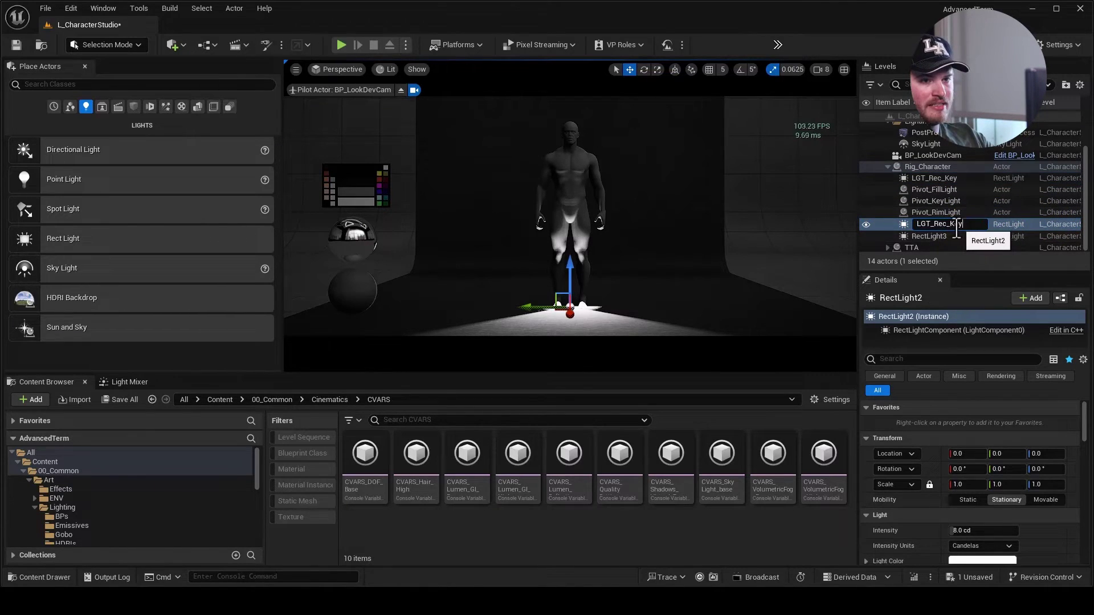
text(LGT_Rec_Key)
key(BackSpace)
key(BackSpace)
key(BackSpace)
text(Fi)
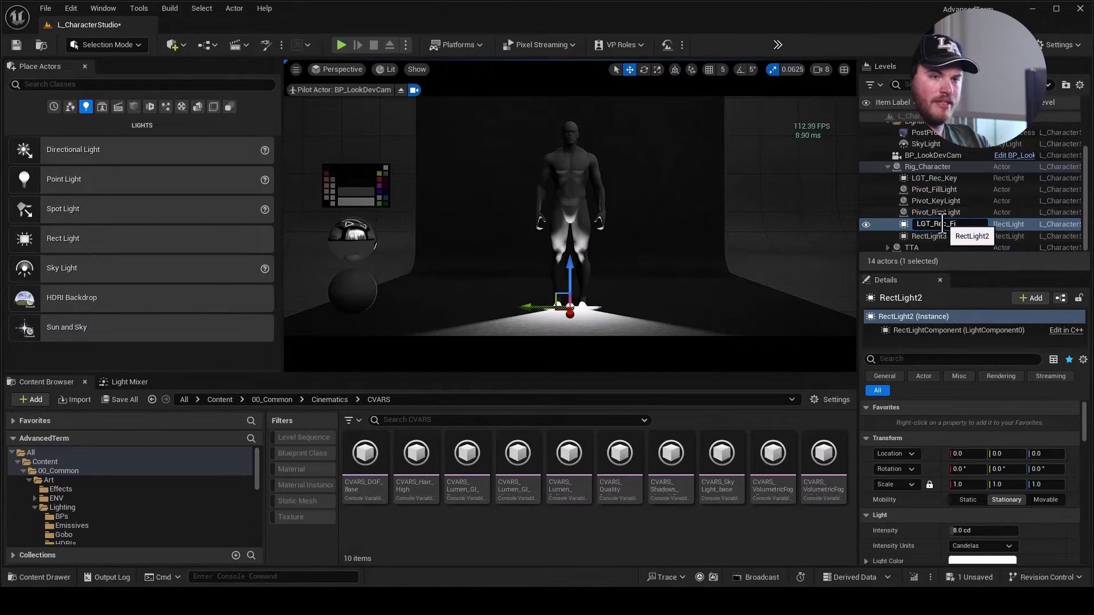
text(ll)
key(Return)
Rename RectLight3 to LGT_Rec_Rim.
click(967, 235)
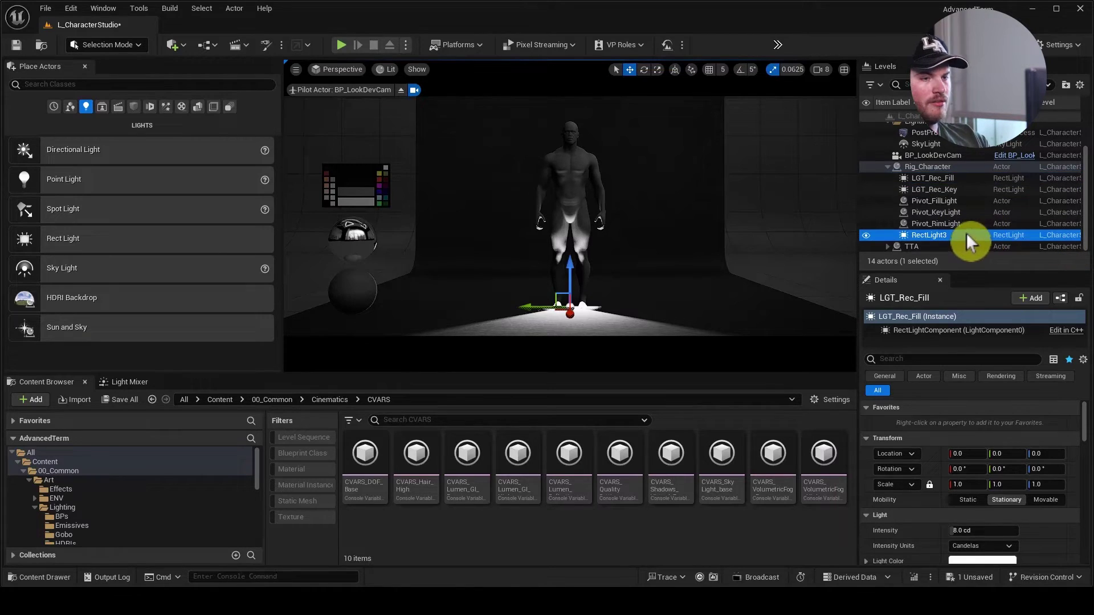
key(F2)
text(LGT_Rec_Key)
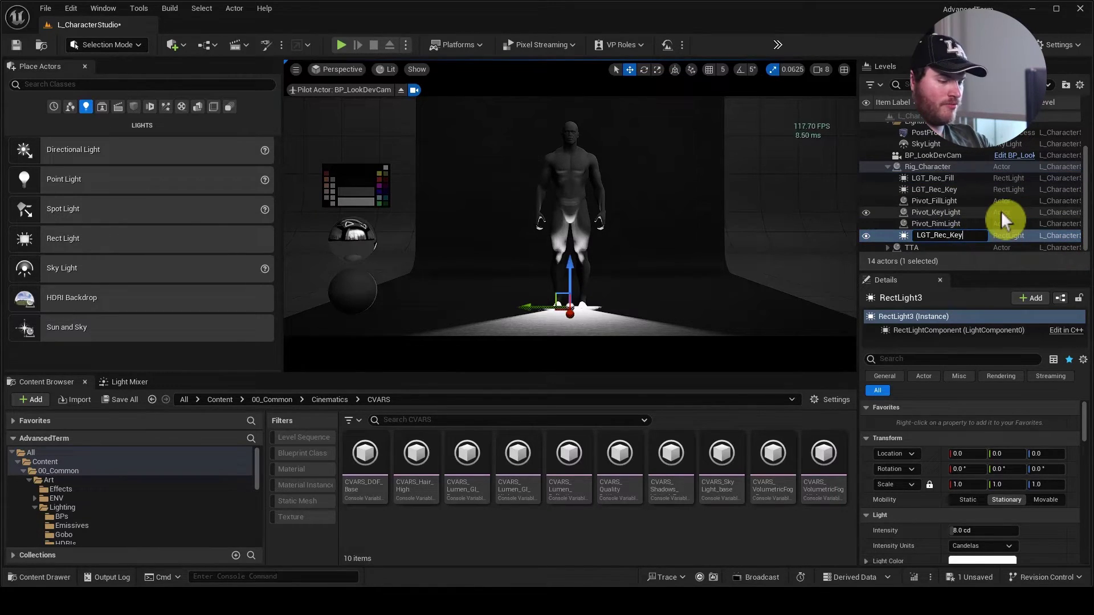
key(BackSpace)
key(BackSpace)
key(BackSpace)
text(Rim)
key(Return)
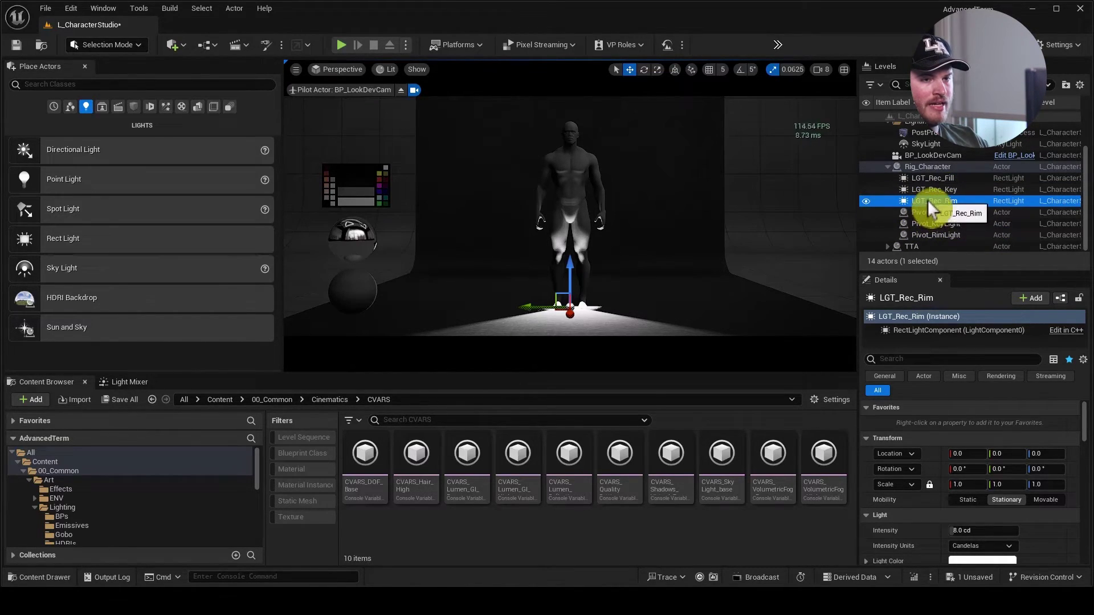
Attach LGT_Rec_Rim, LGT_Rec_Key and LGT_Rec_Fill under their matching pivots and collapse them.
drag(929, 200, 975, 213)
drag(926, 177, 946, 191)
click(950, 236)
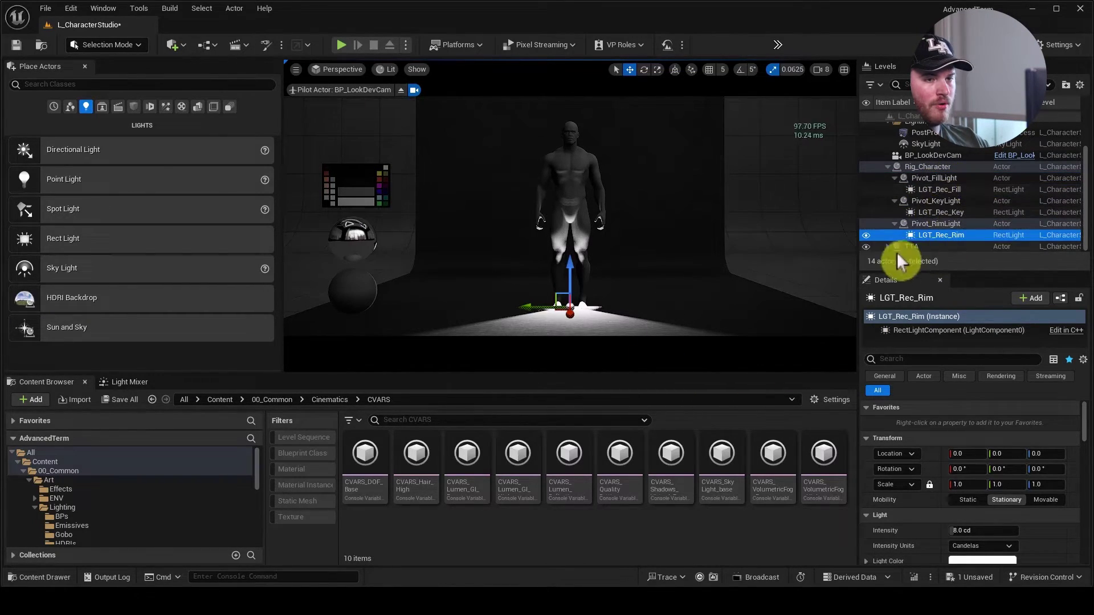
click(938, 222)
click(896, 201)
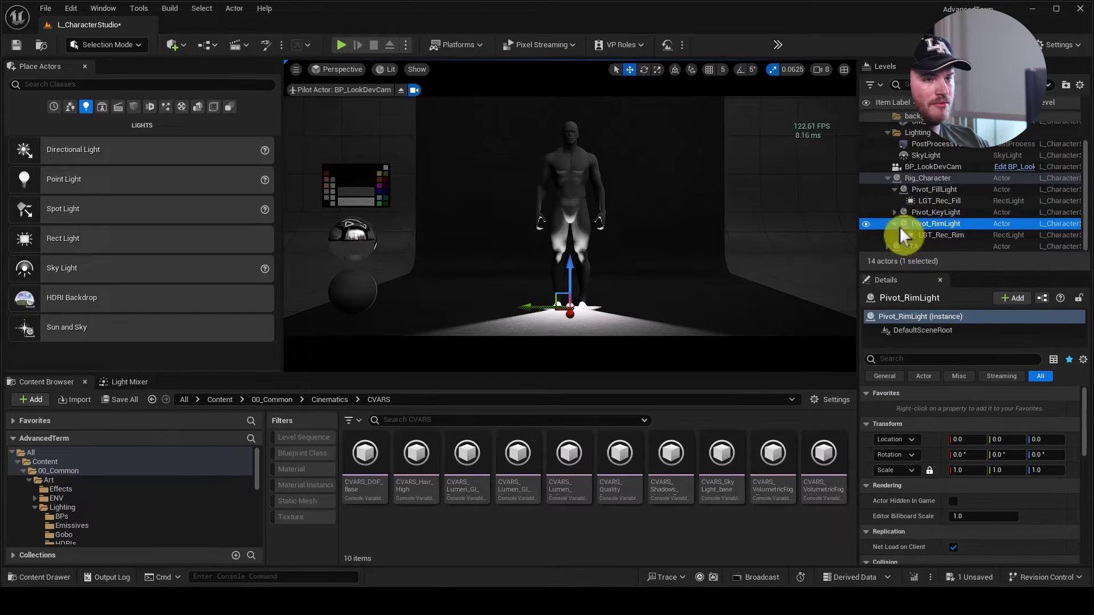
click(896, 225)
click(896, 201)
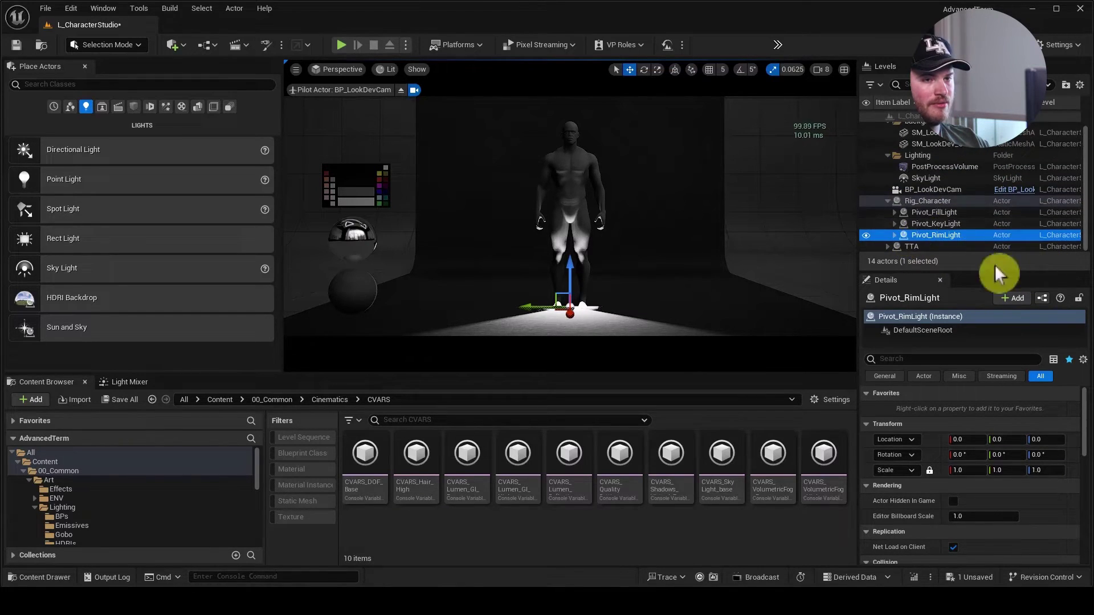
Raise all three pivots together to Z 169.23.
shift+click(948, 216)
drag(570, 287, 584, 108)
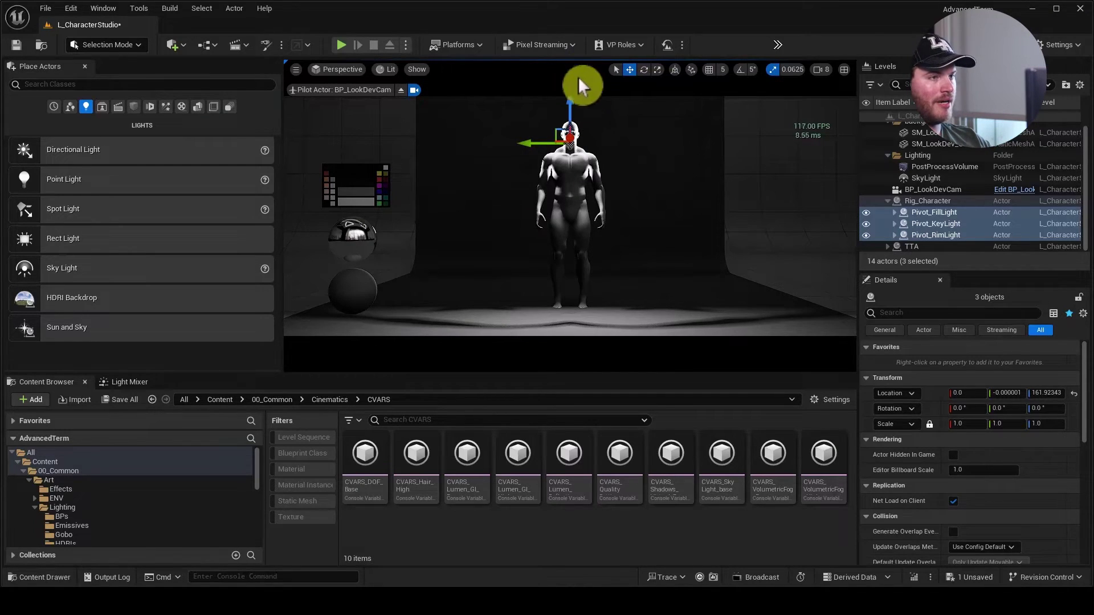
drag(571, 104, 573, 102)
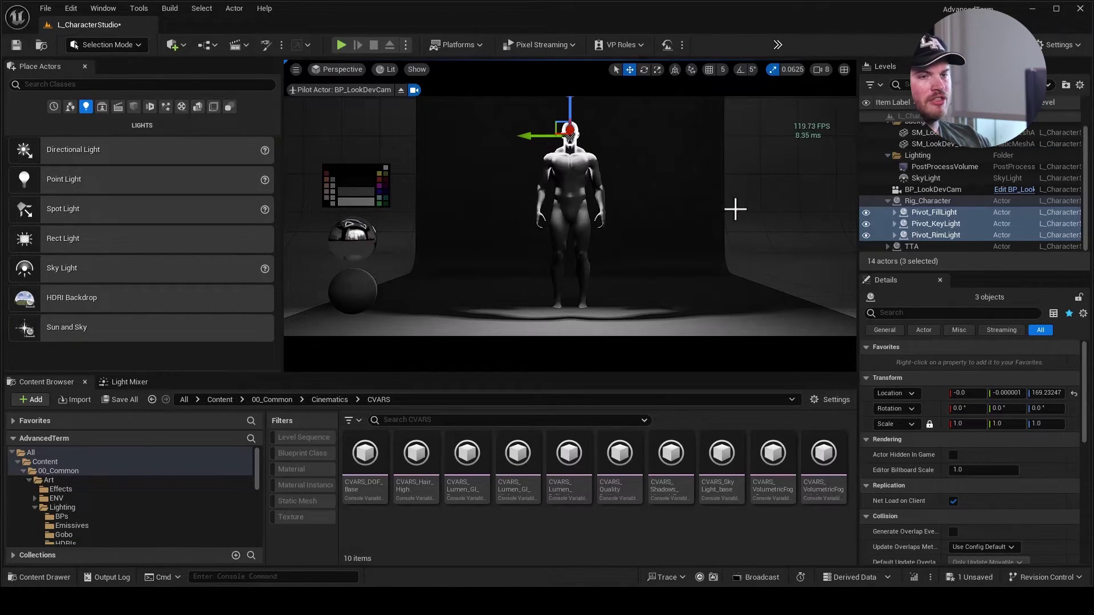
Expand the fill and key pivots and select LGT_Rec_Fill, LGT_Rec_Key and LGT_Rec_Rim together.
click(894, 211)
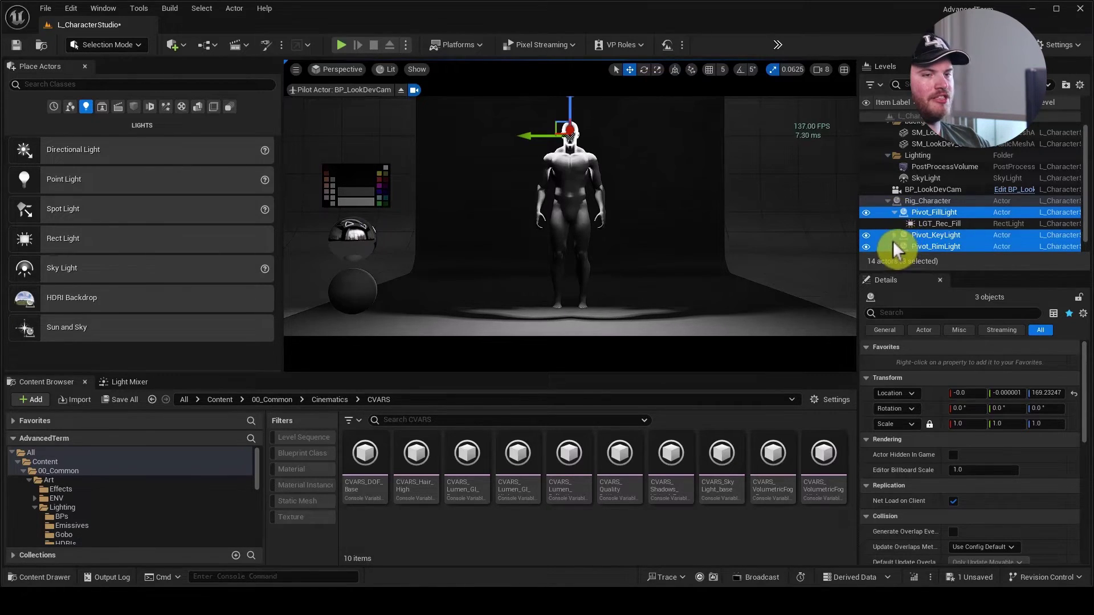
click(896, 235)
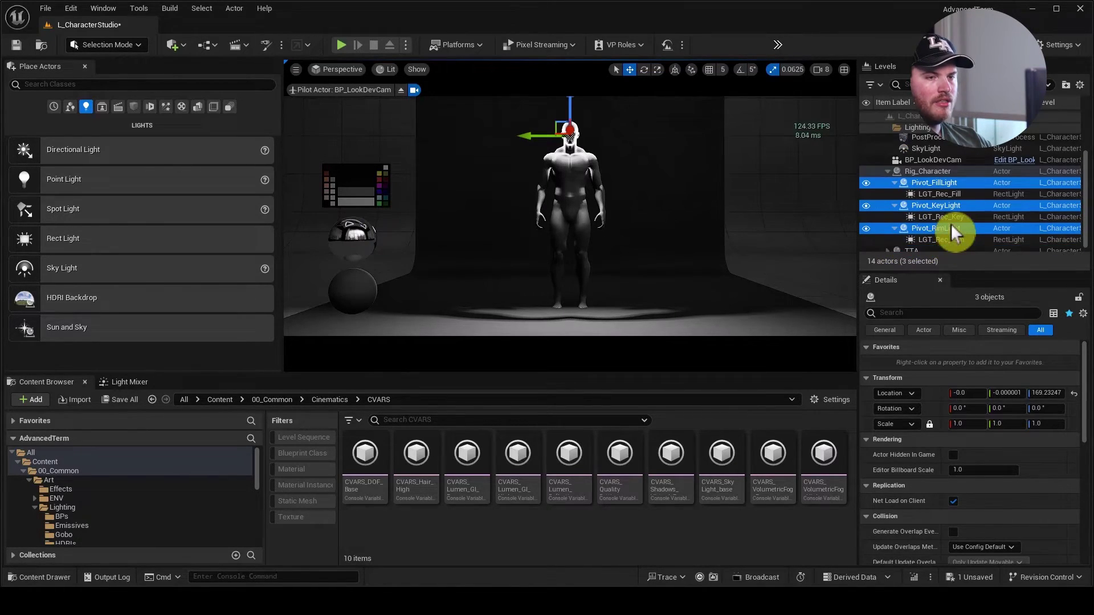
click(957, 238)
ctrl+click(963, 213)
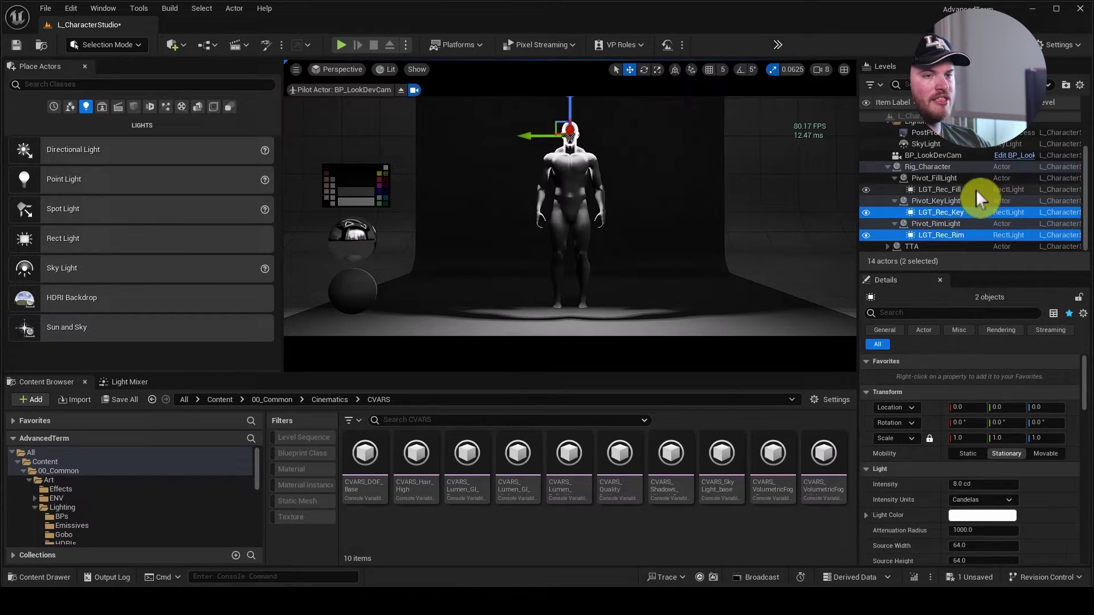
ctrl+click(976, 190)
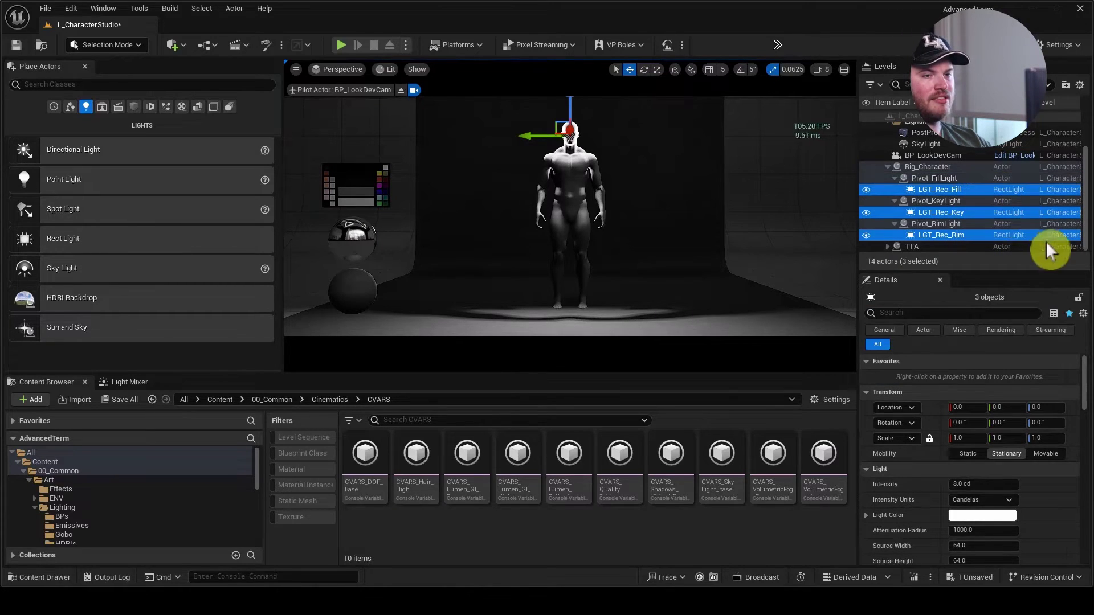
click(942, 235)
click(951, 212)
click(946, 189)
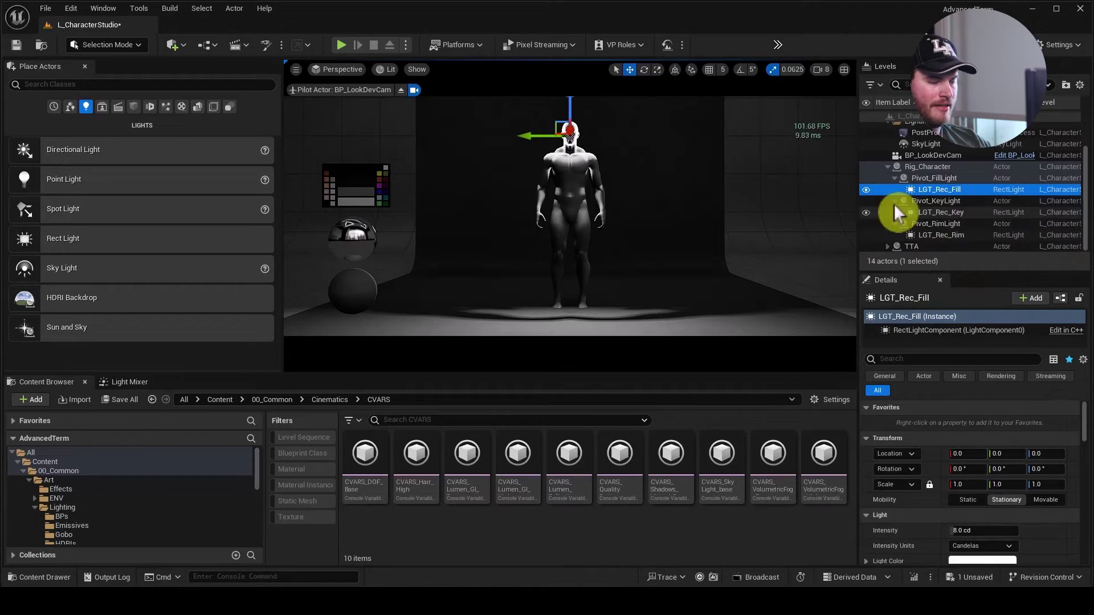
ctrl+click(956, 212)
ctrl+click(945, 236)
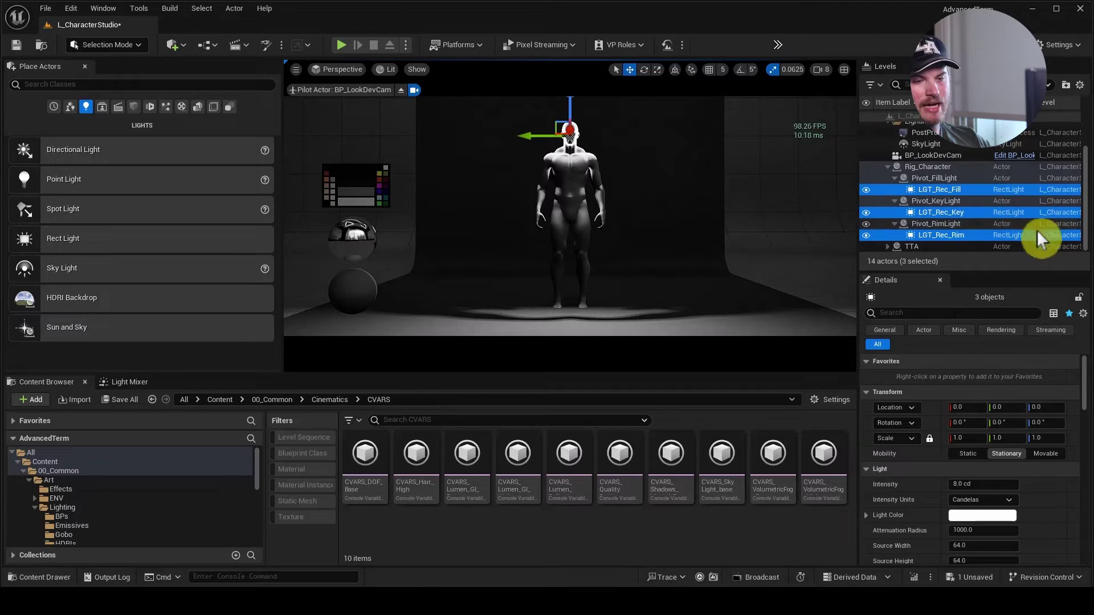
Set the three rect lights' Location X to -200.
click(980, 408)
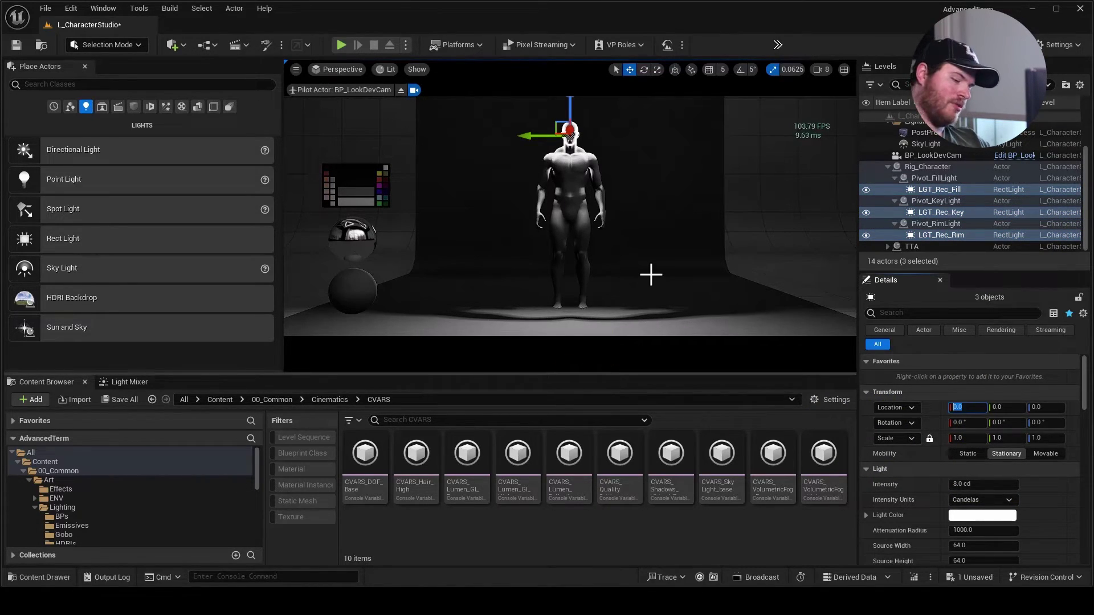
text(-20)
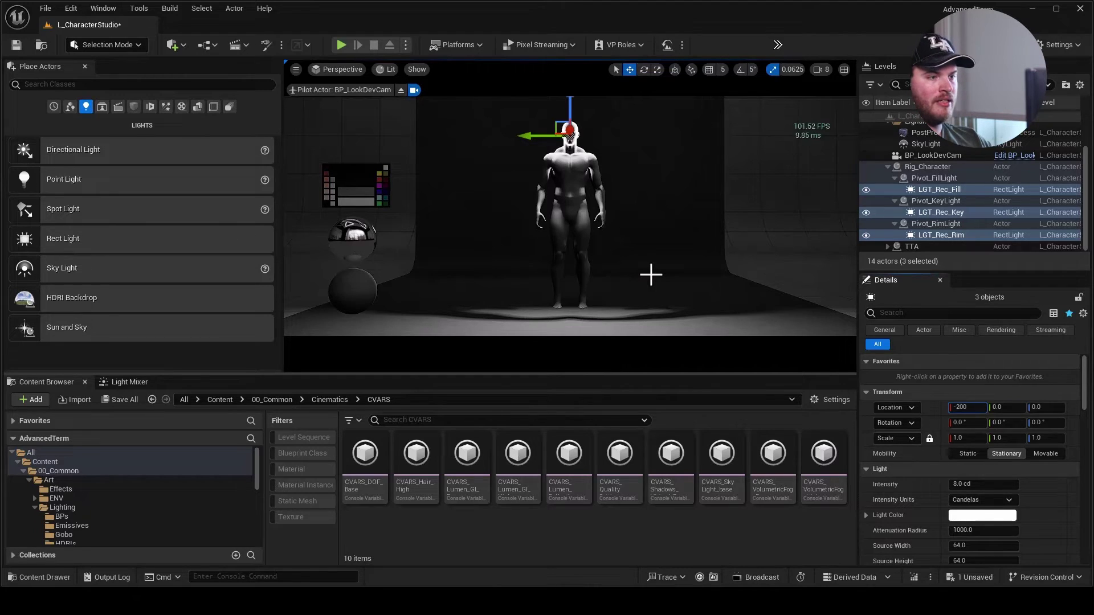
key(Return)
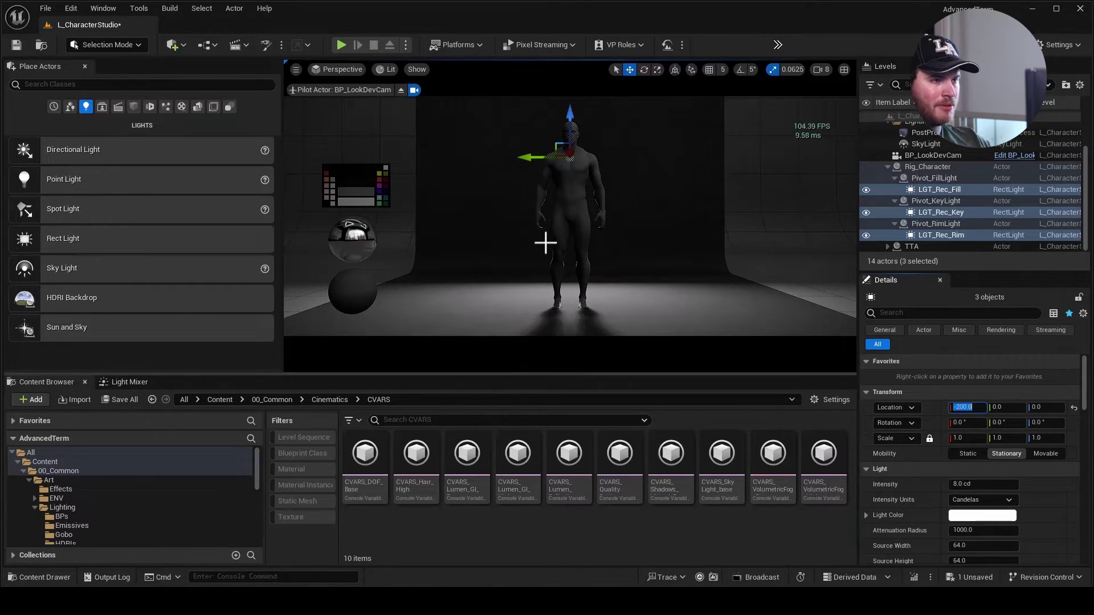
Select the fill and key pivots, ending with Pivot_FillLight selected.
click(937, 180)
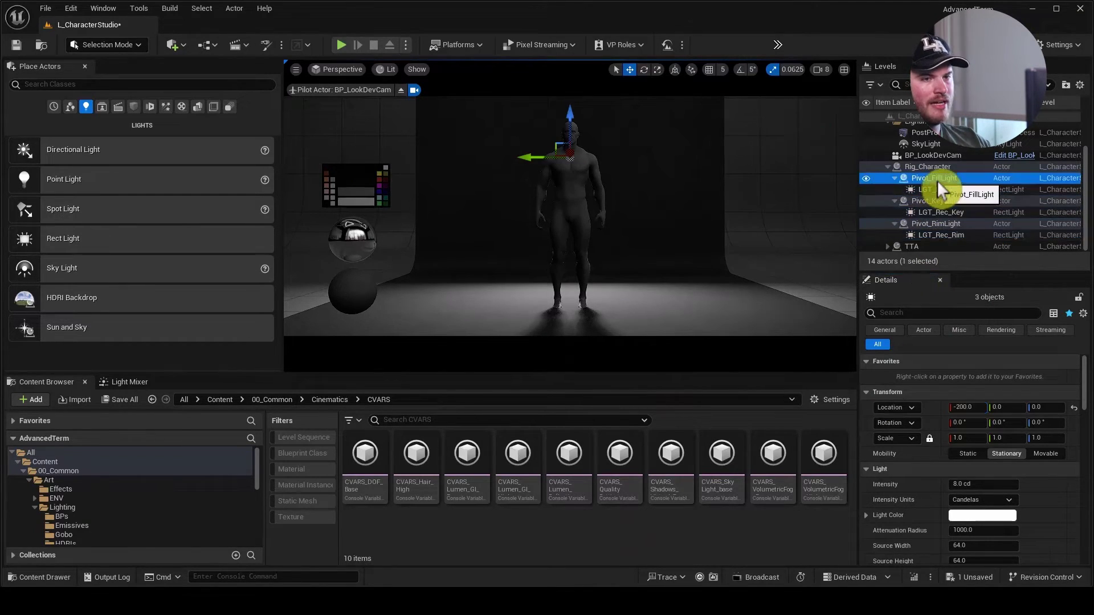
click(946, 204)
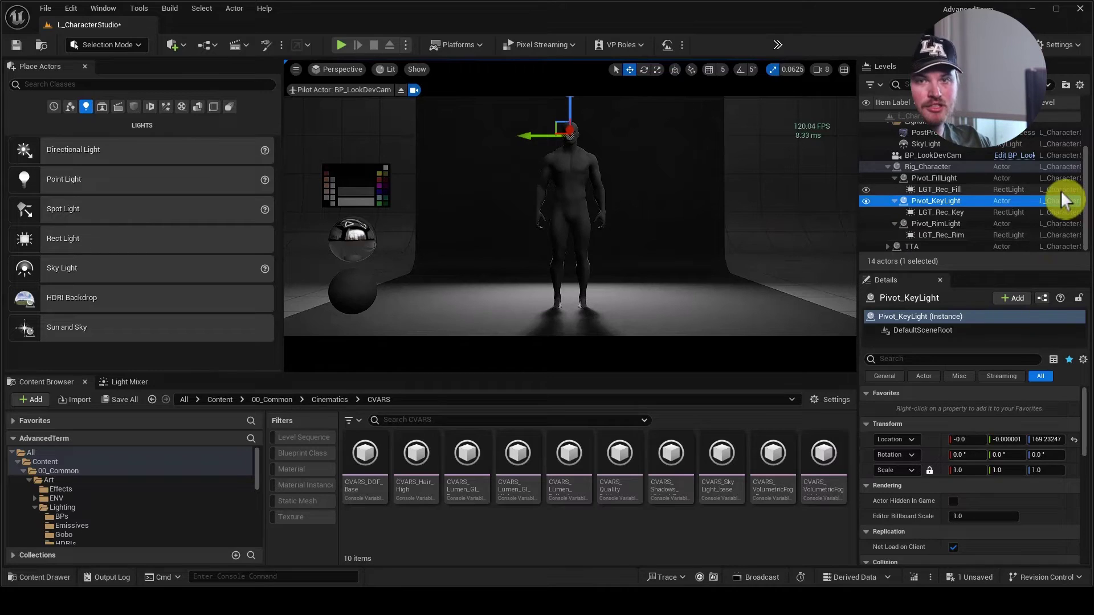
click(961, 177)
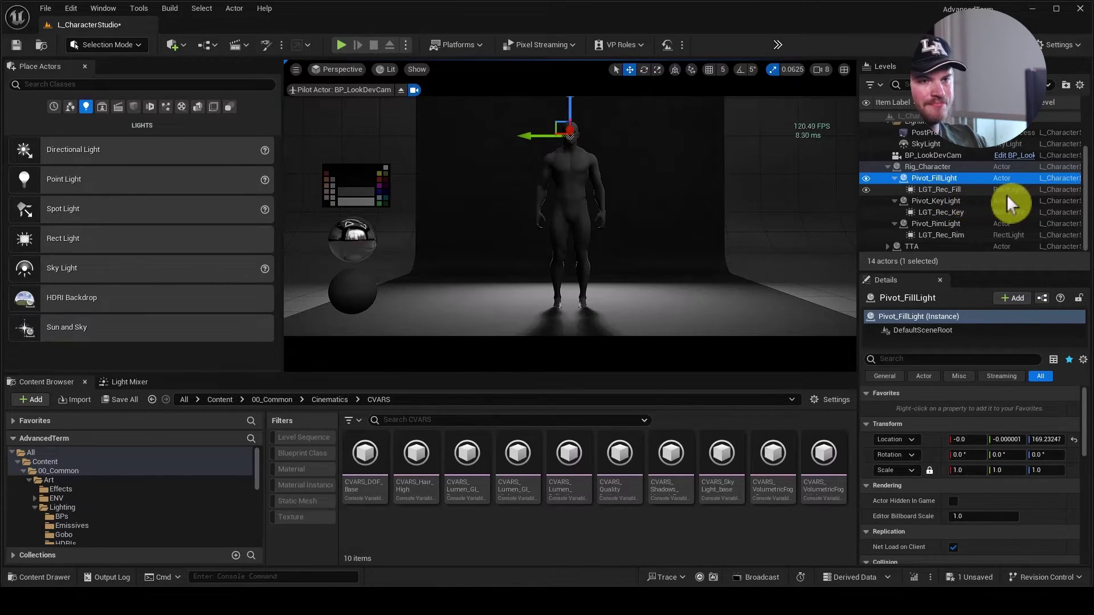
Rotate Pivot_KeyLight around Z to a yaw of about 135 degrees.
click(953, 177)
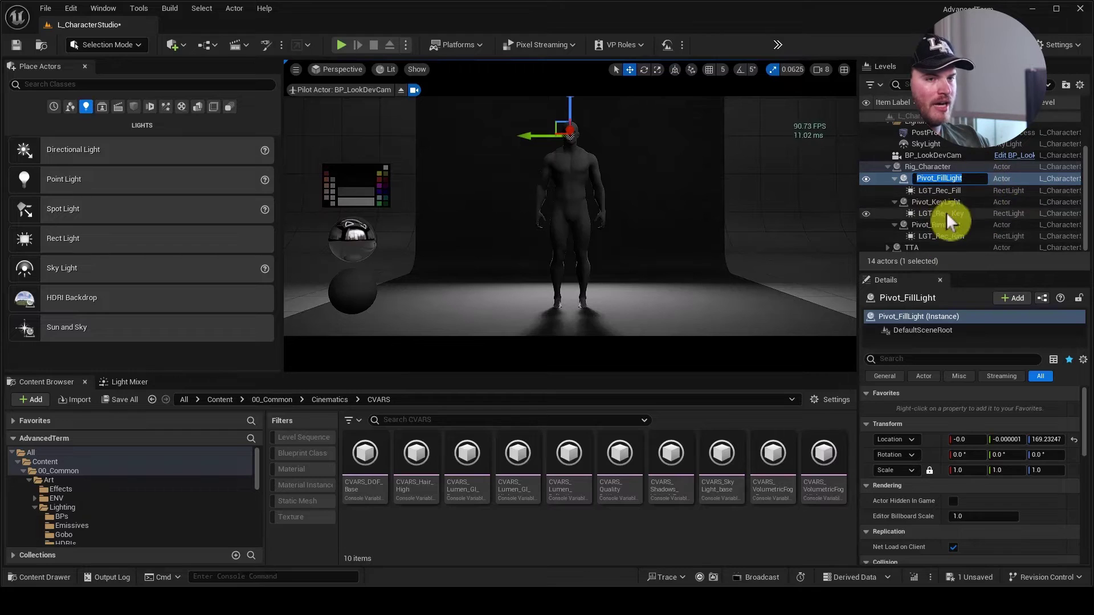
key(Return)
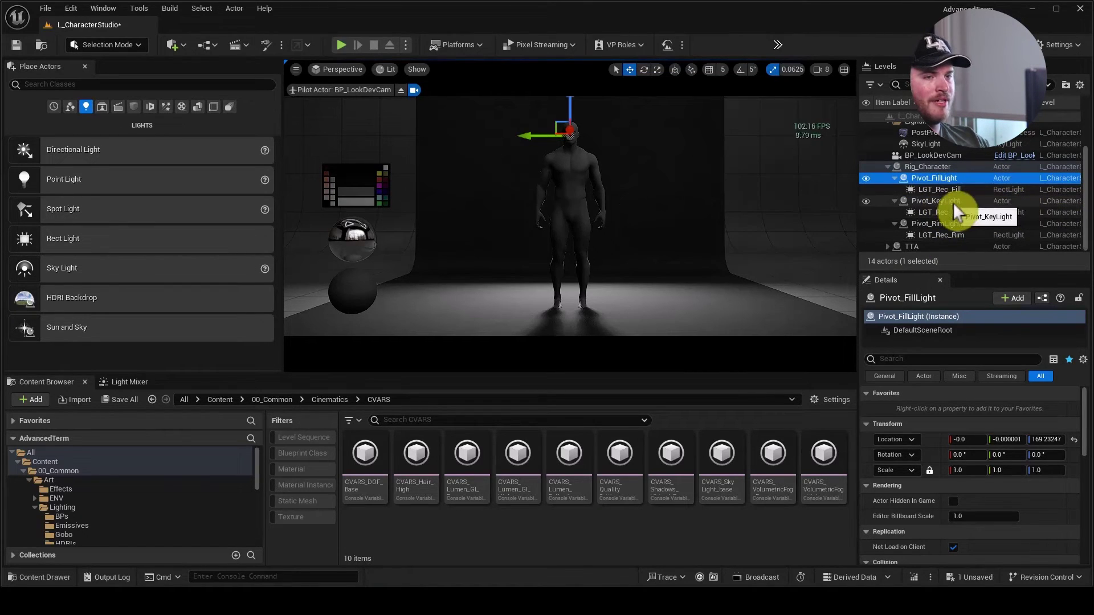
click(934, 201)
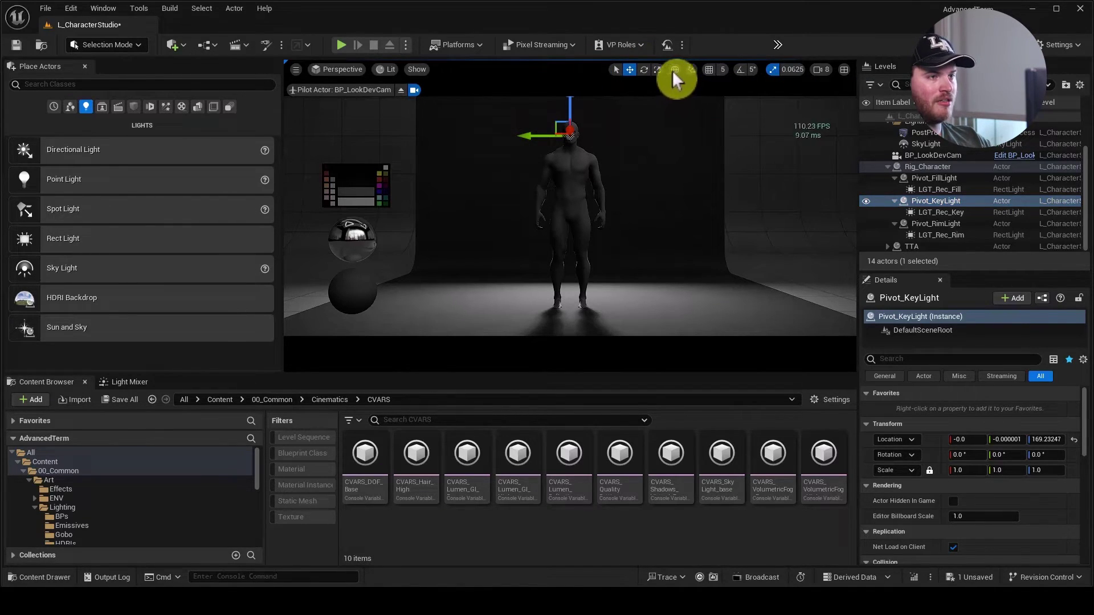
key(e)
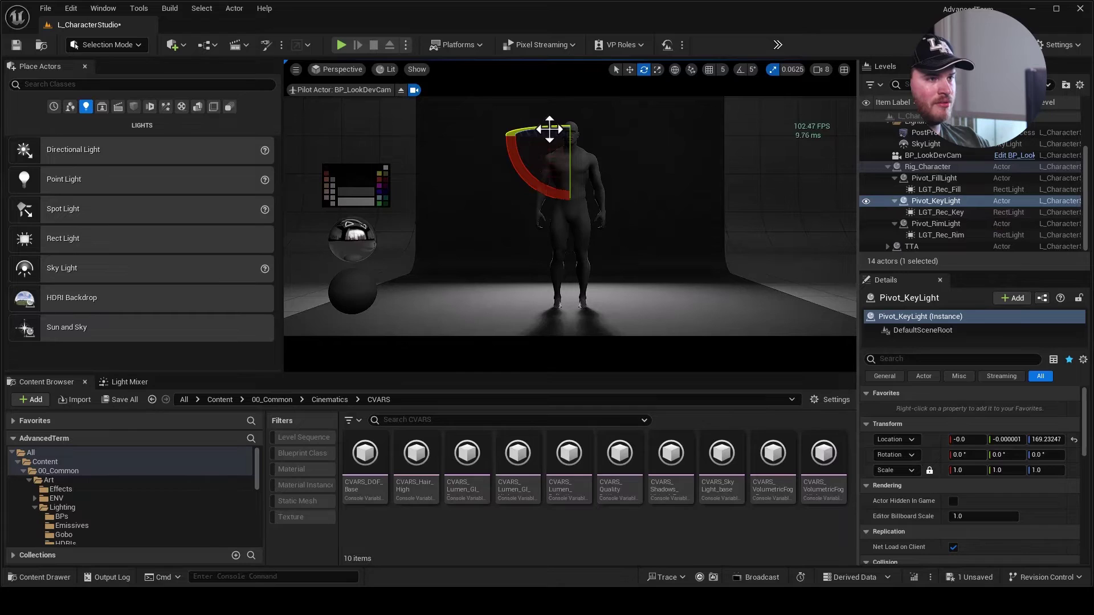
drag(549, 129, 513, 145)
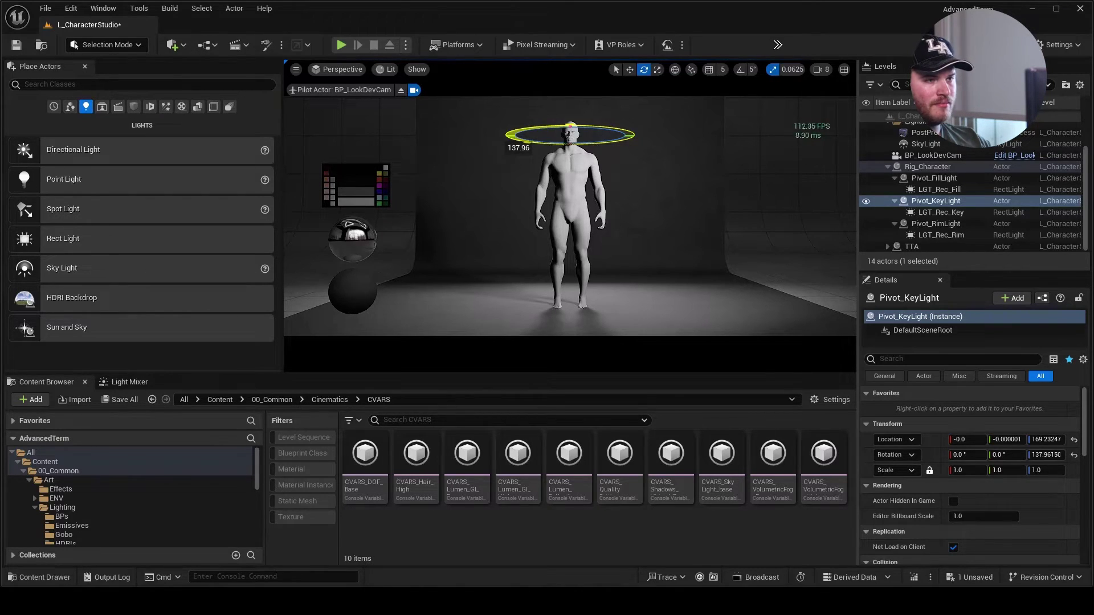
key(ctrl+z)
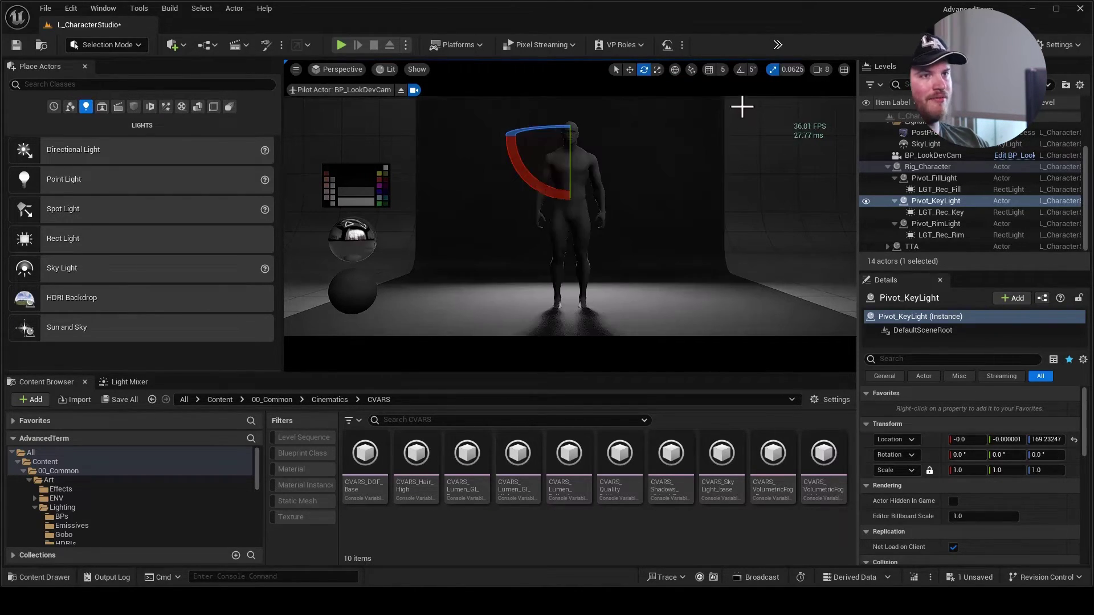
drag(557, 130, 656, 163)
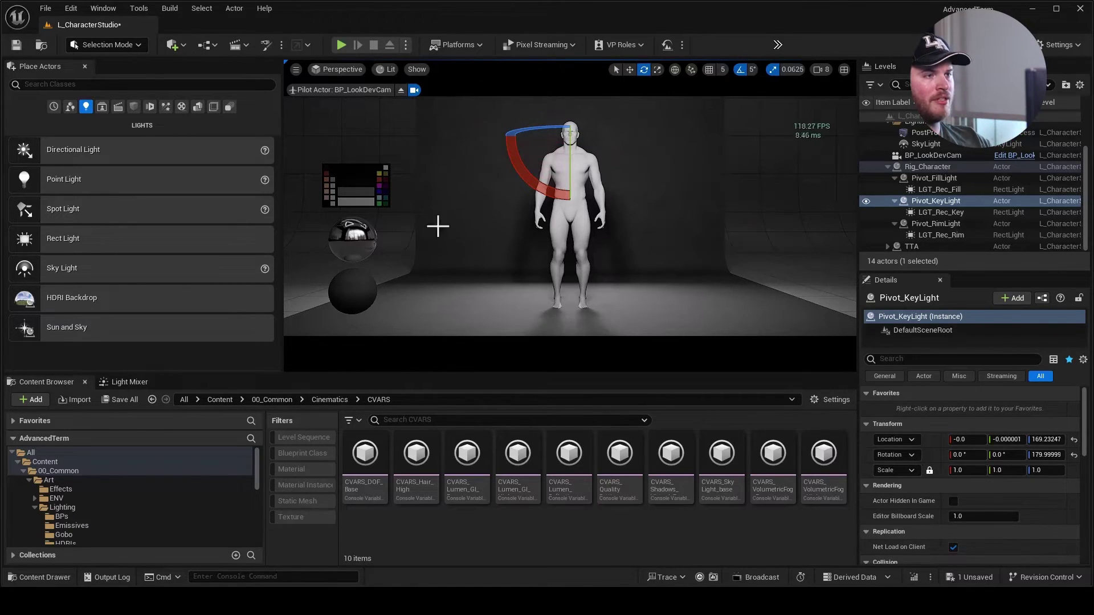
drag(533, 123, 633, 134)
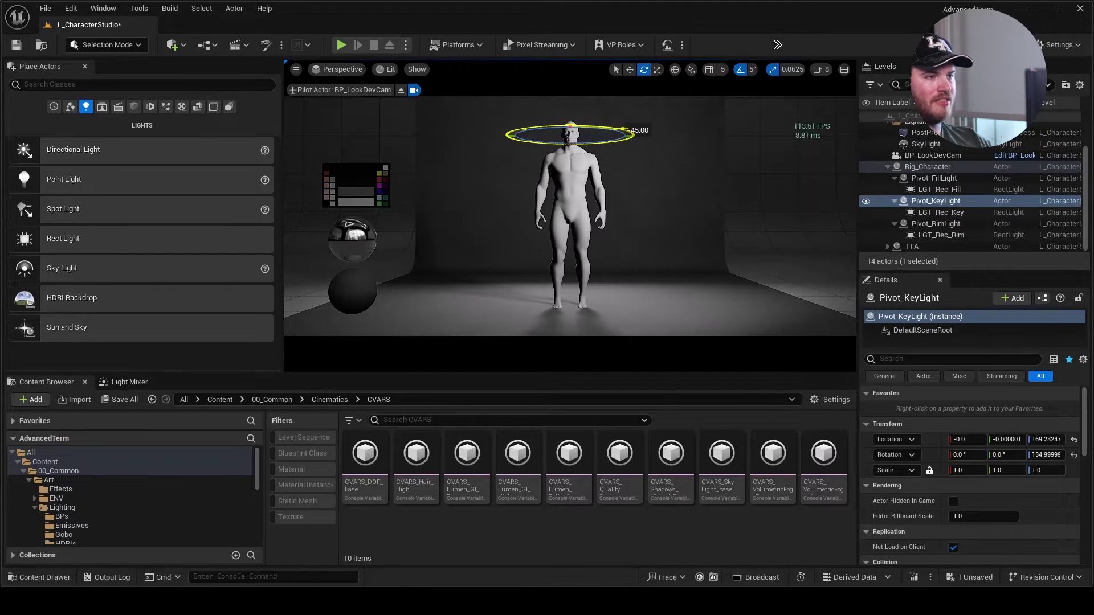
drag(538, 130, 537, 130)
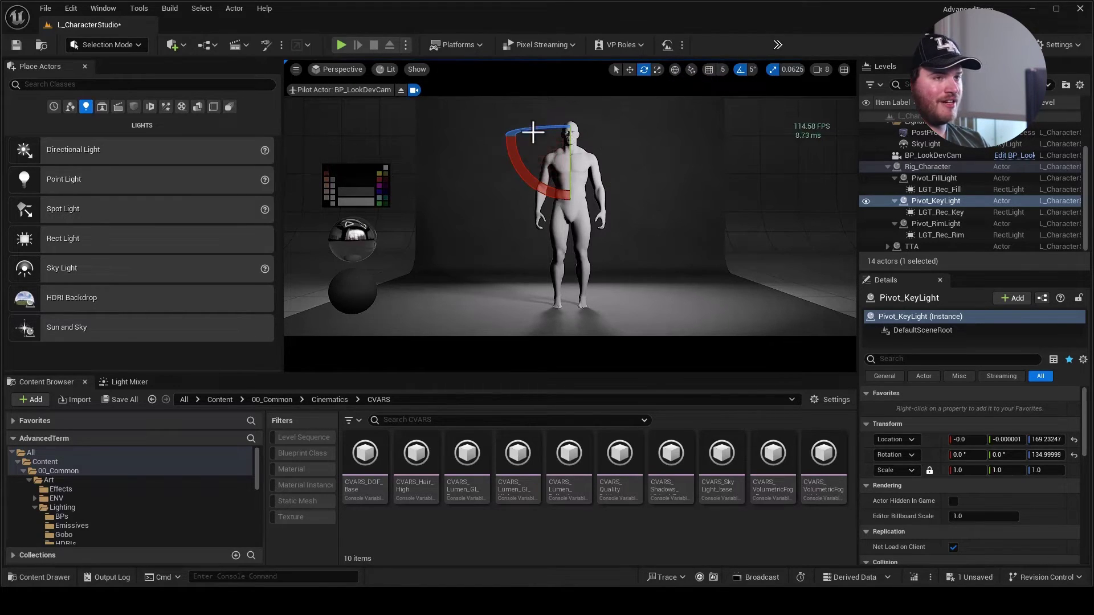
In local coordinate space, tilt Pivot_KeyLight's pitch to -35 degrees, undoing a 10-degree test tilt.
click(675, 70)
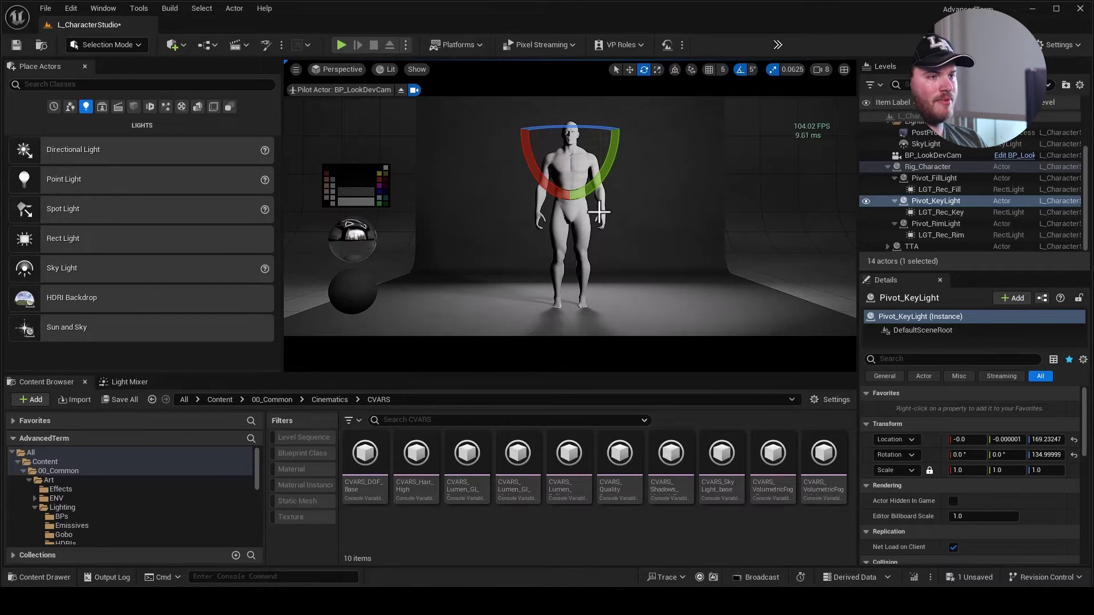
drag(590, 189, 590, 212)
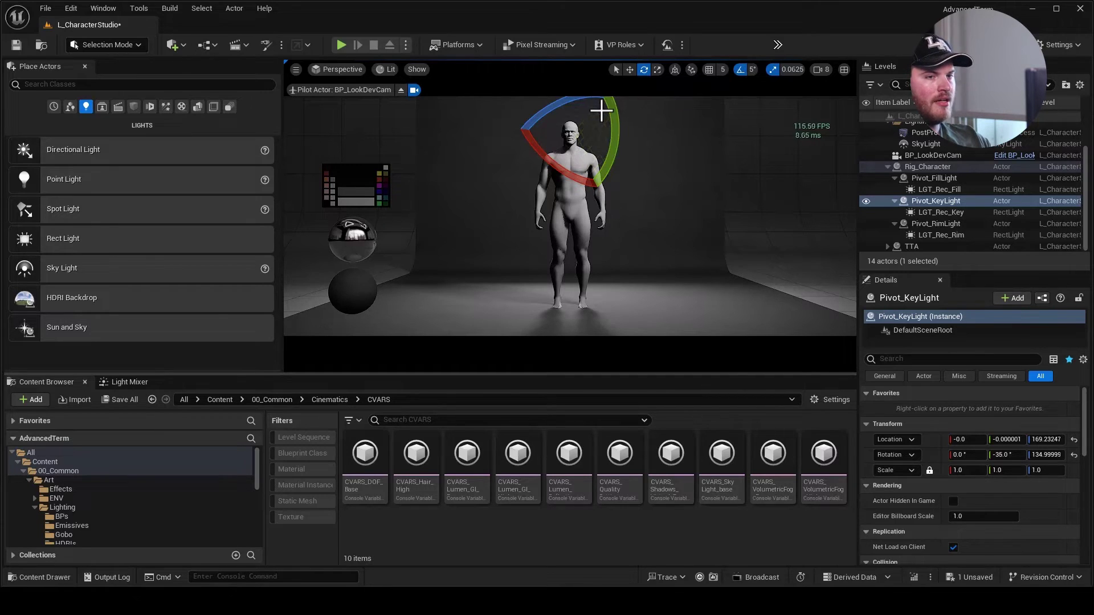
click(937, 213)
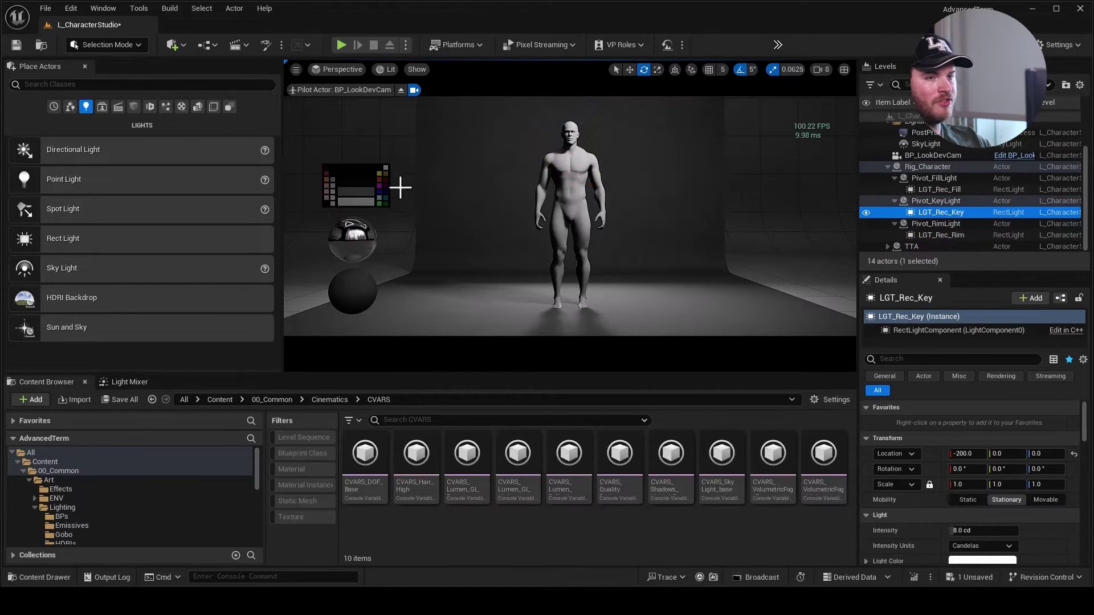
click(935, 201)
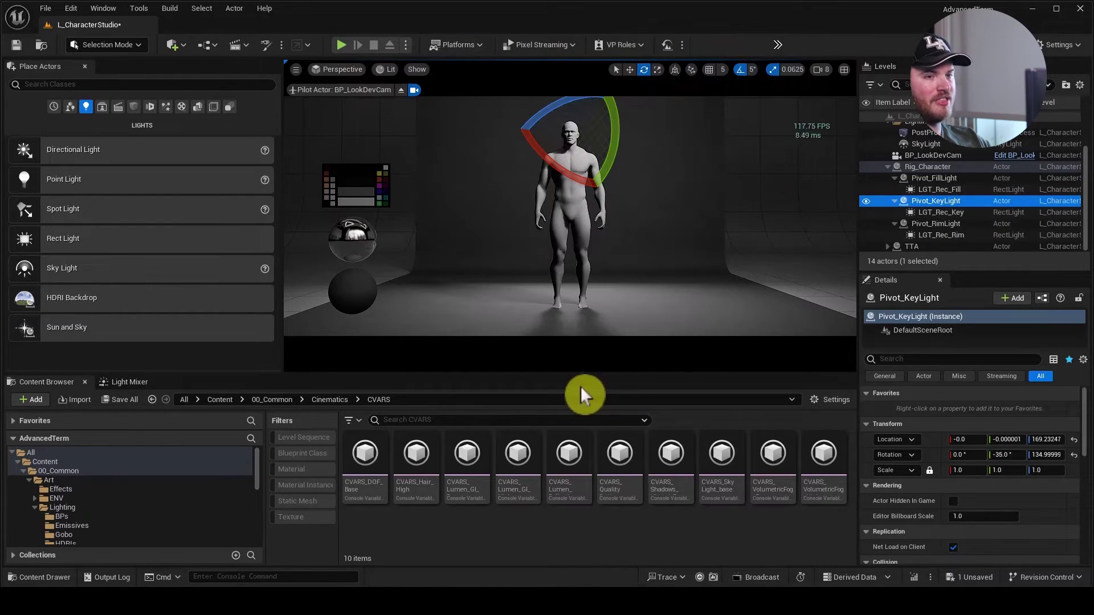
mouse_move(624, 130)
mouse_down()
mouse_move(616, 111)
mouse_move(620, 131)
mouse_up()
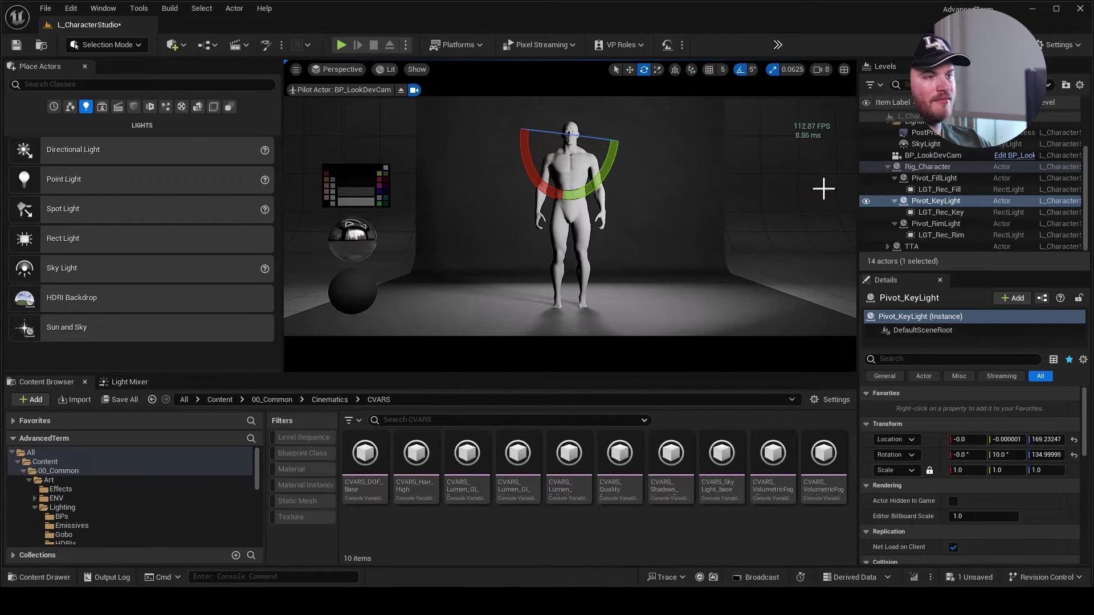
key(ctrl+z)
Test-move LGT_Rec_Key outward outside the camera, undo it, and pilot BP_LookDevCam again.
click(942, 212)
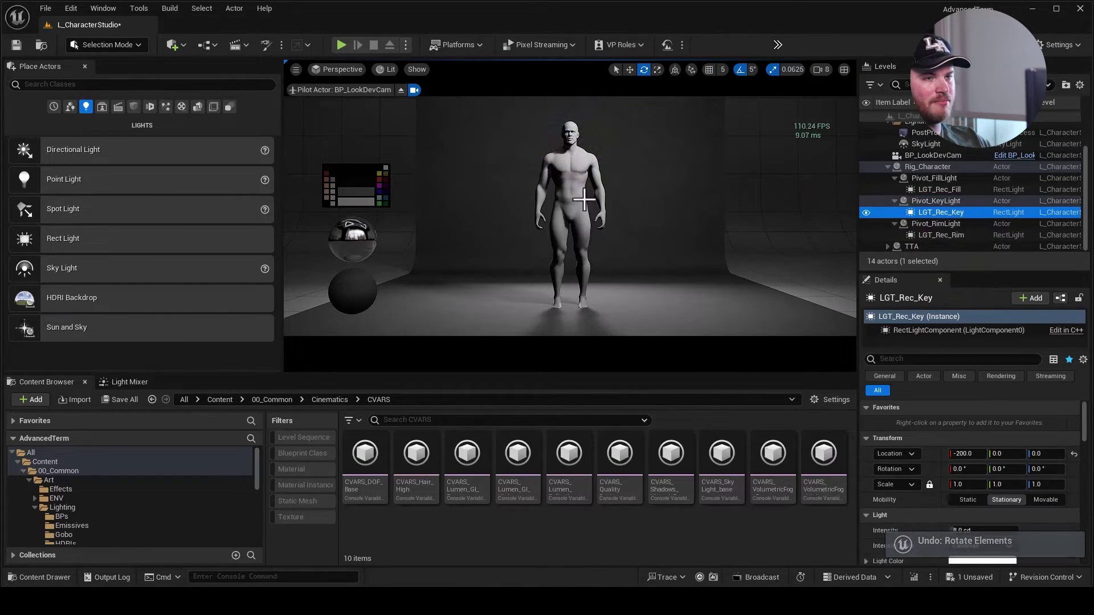
key(w)
click(401, 90)
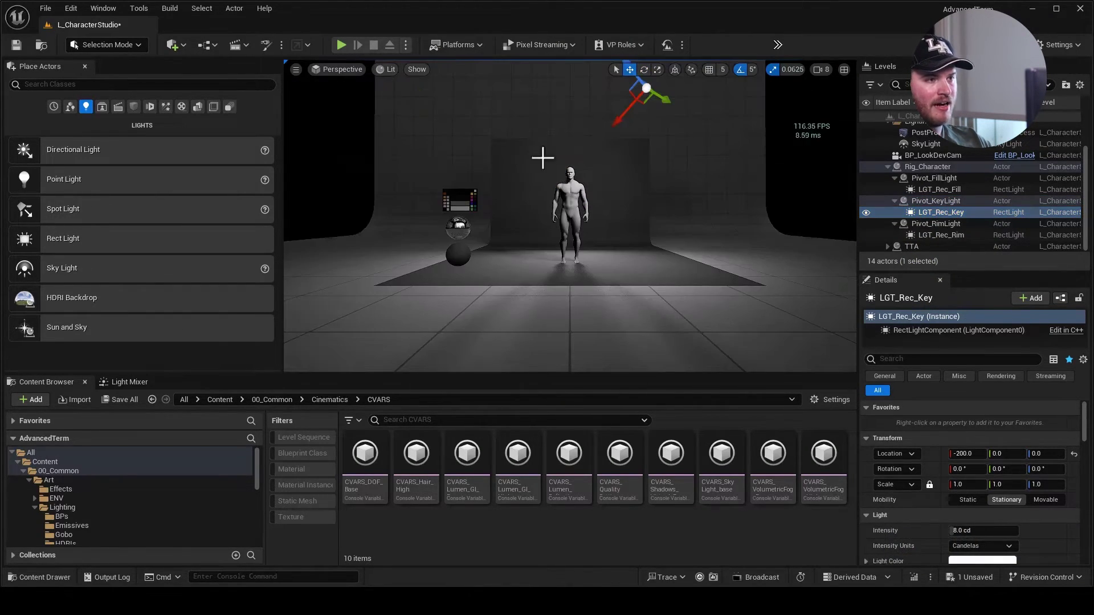
right_drag(541, 154, 541, 154)
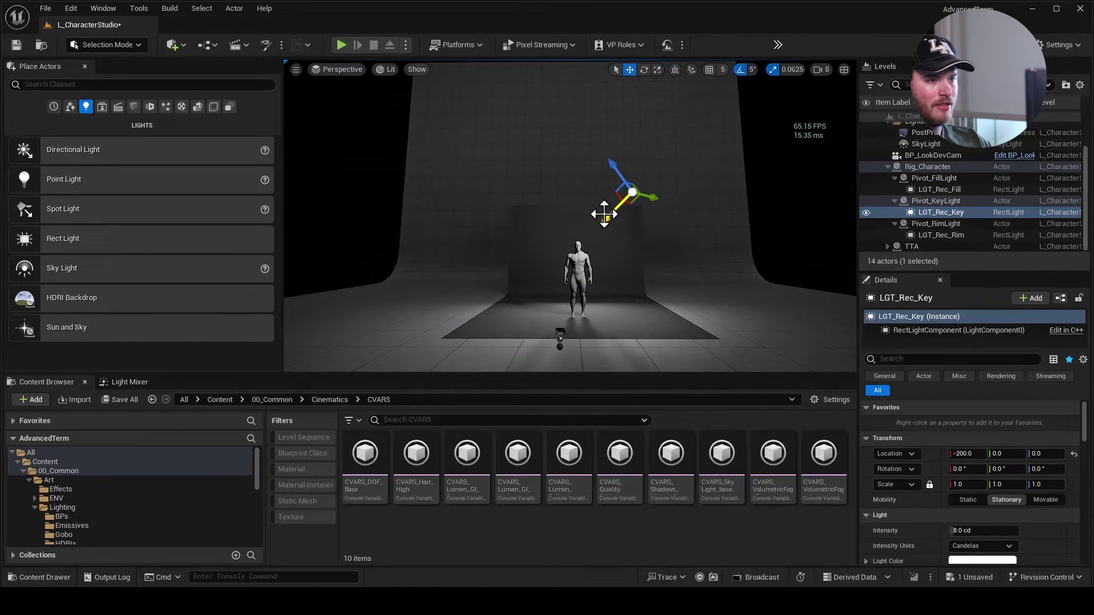
drag(612, 212, 666, 171)
key(ctrl+z)
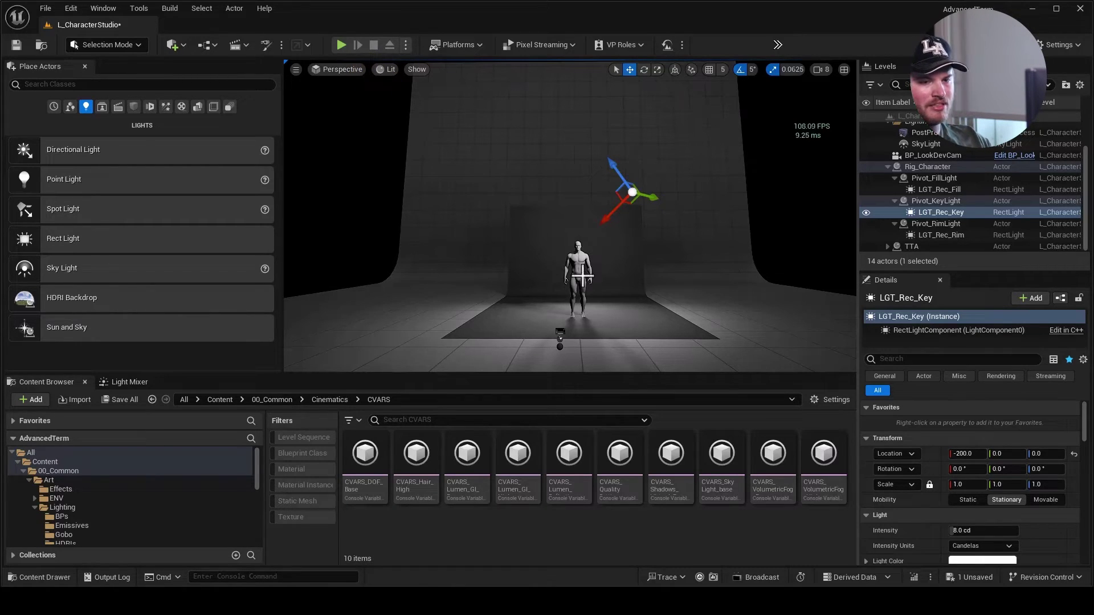
click(319, 70)
click(388, 210)
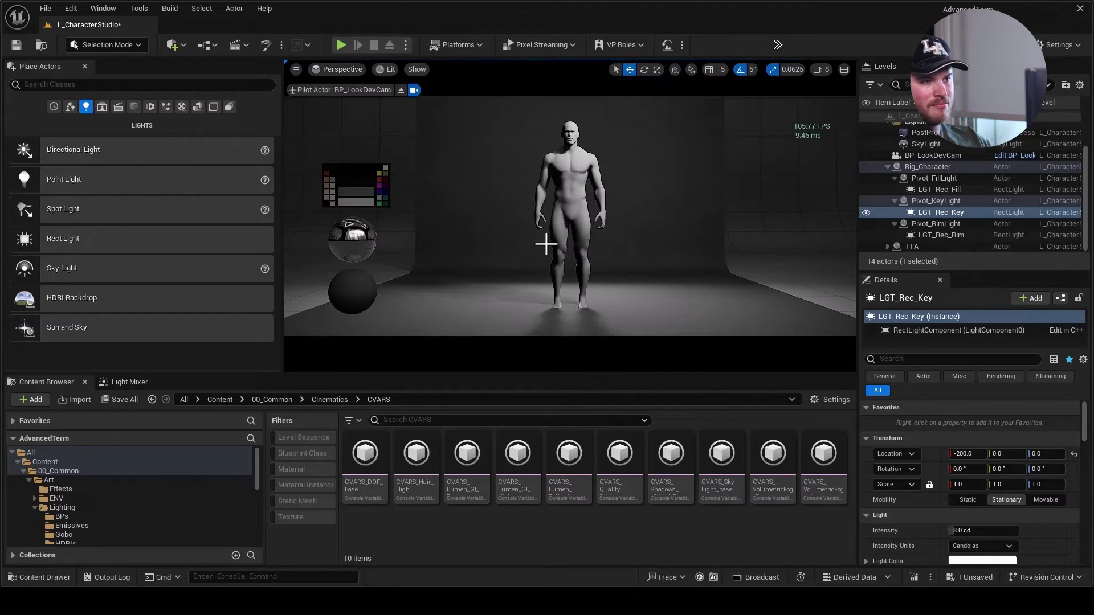
Rotate Pivot_FillLight to a yaw of about -105 degrees, then select the fill light beneath it.
click(932, 178)
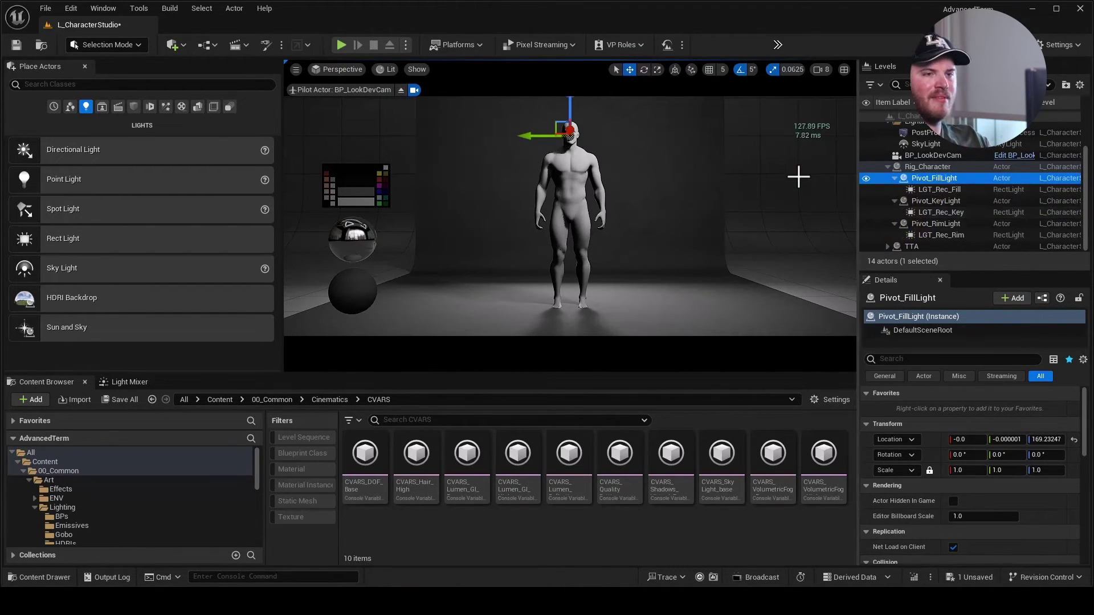
key(e)
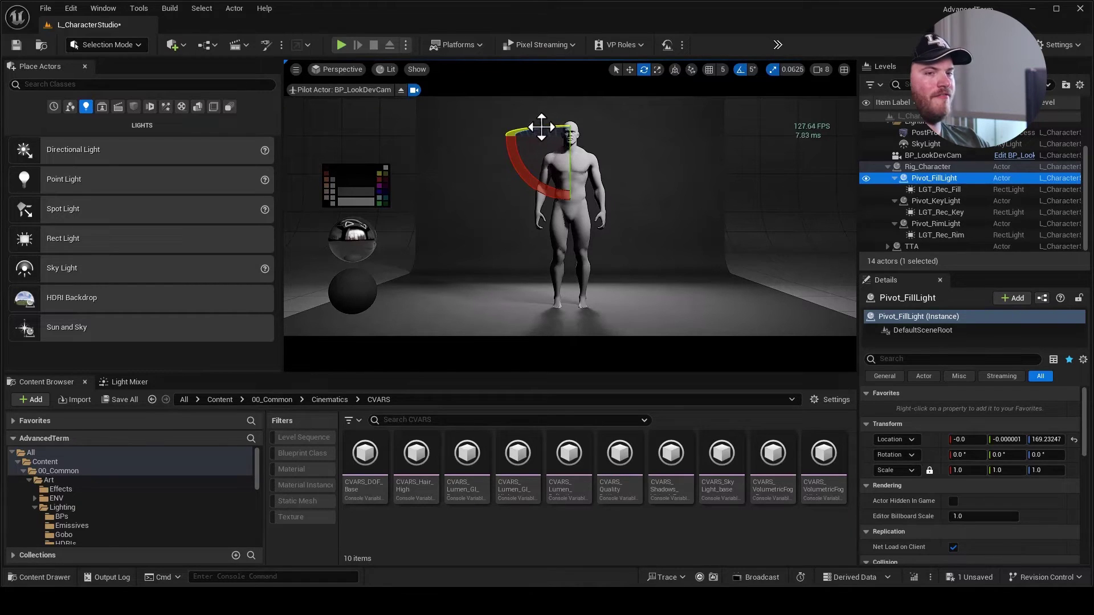
mouse_move(541, 127)
mouse_down()
mouse_move(530, 128)
mouse_move(655, 134)
mouse_move(639, 145)
mouse_move(655, 137)
mouse_move(533, 150)
mouse_move(659, 137)
mouse_move(533, 128)
mouse_up()
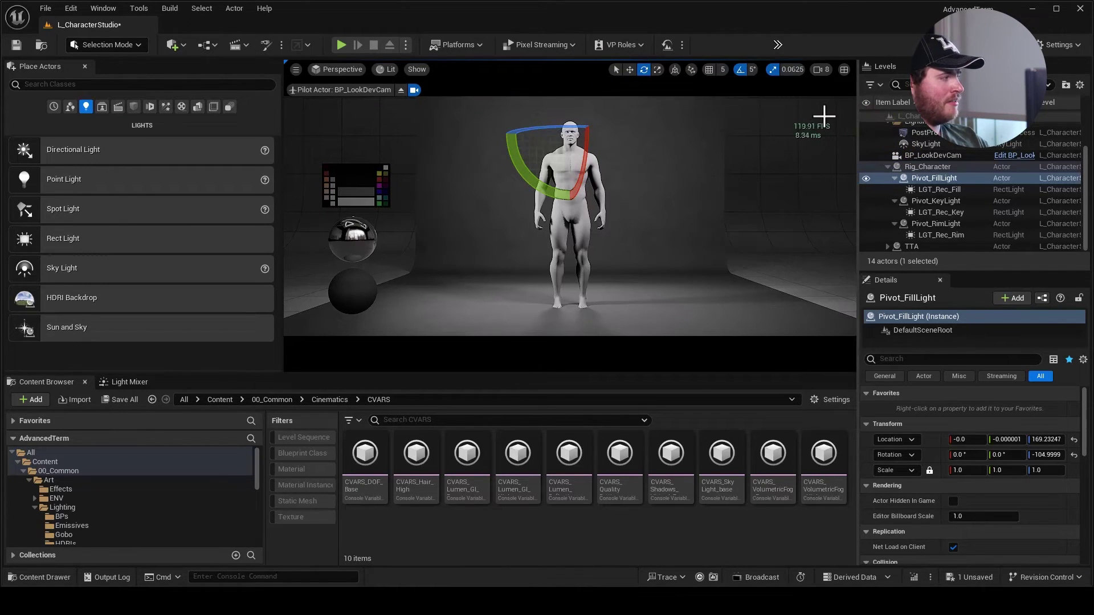
key(w)
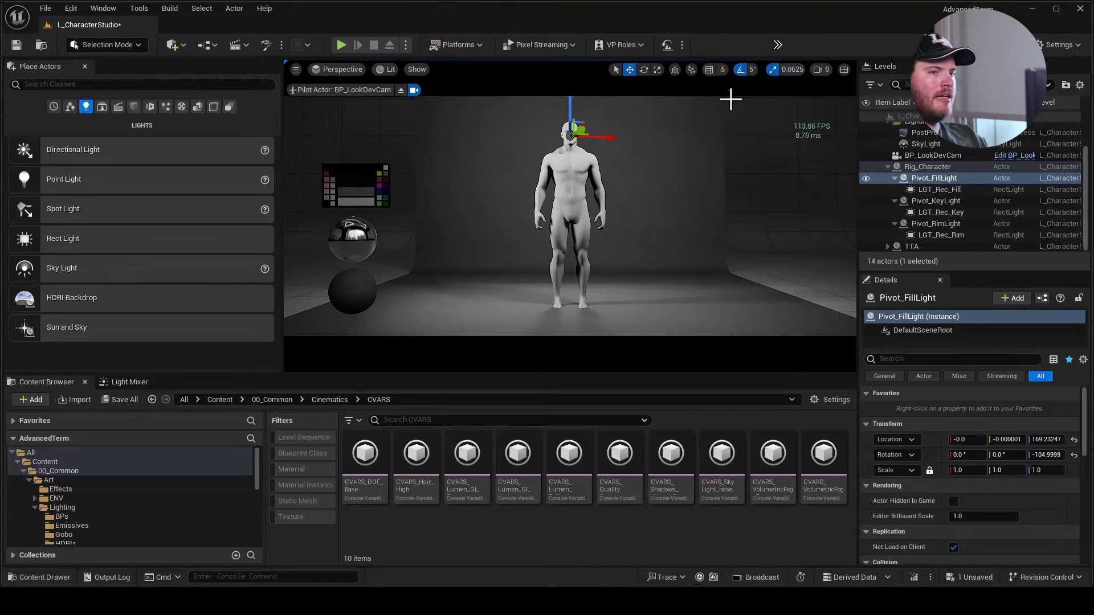
click(955, 190)
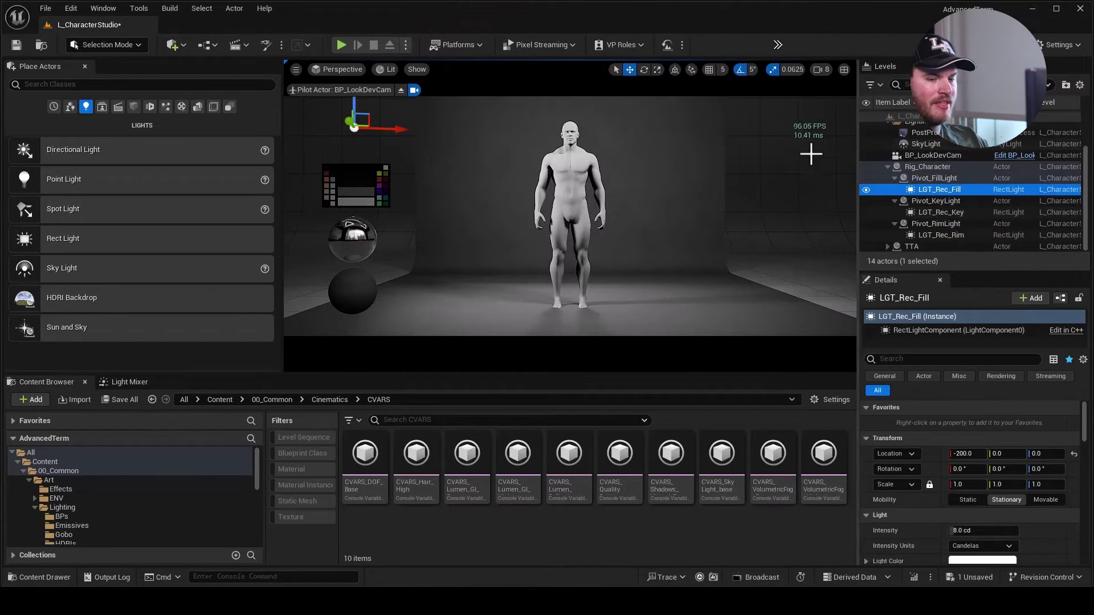
Swing Pivot_RimLight's yaw to about -40 degrees, undo the overshoot, then select the backdrop.
click(961, 224)
key(e)
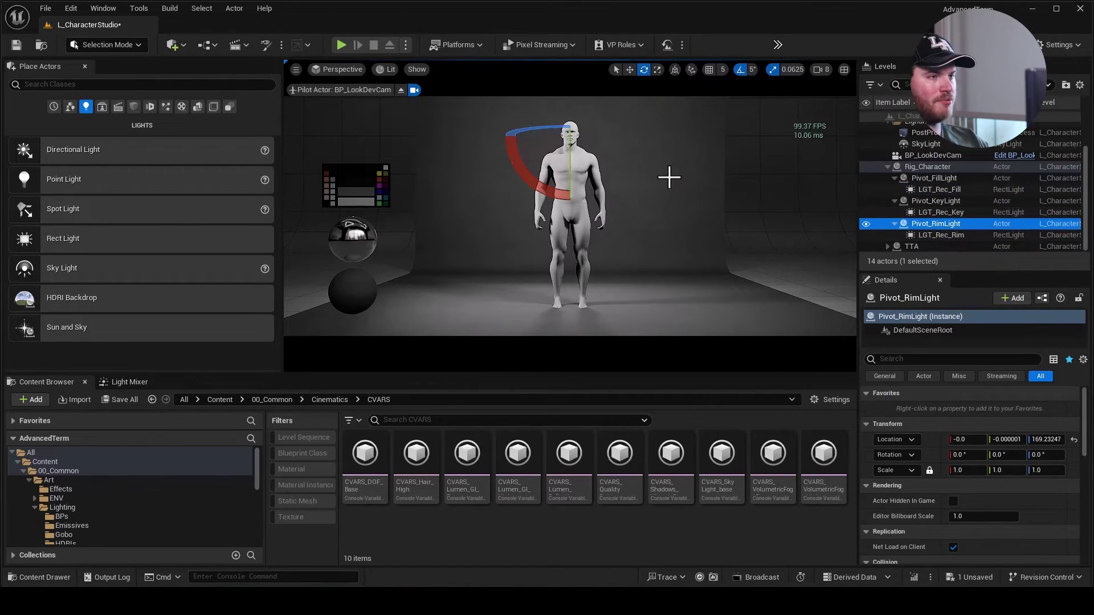
drag(540, 133, 621, 129)
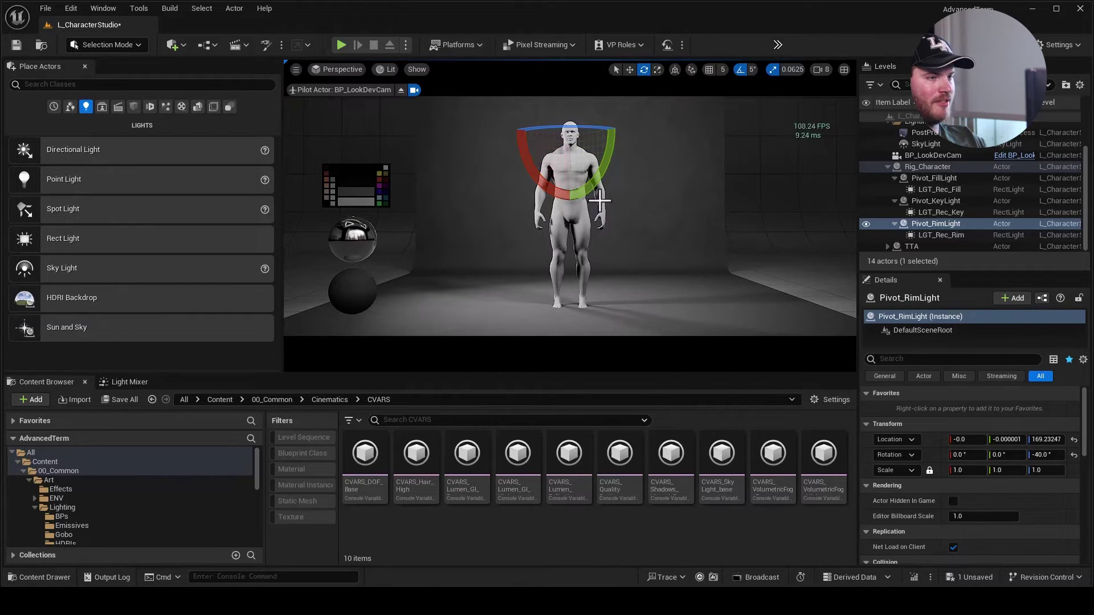
drag(29, 146, 651, 152)
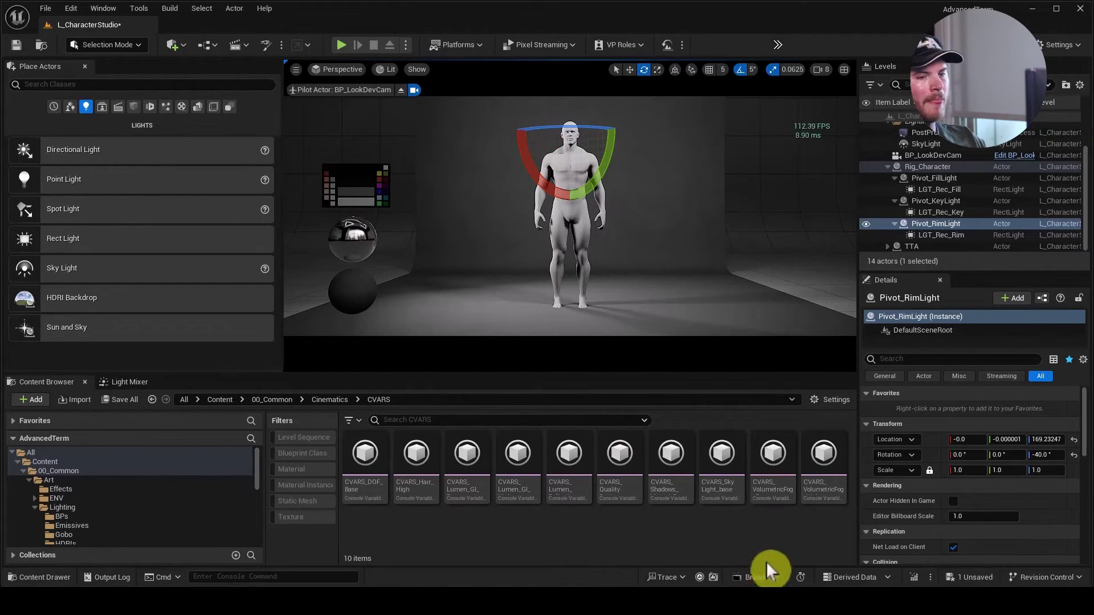
drag(562, 128, 629, 132)
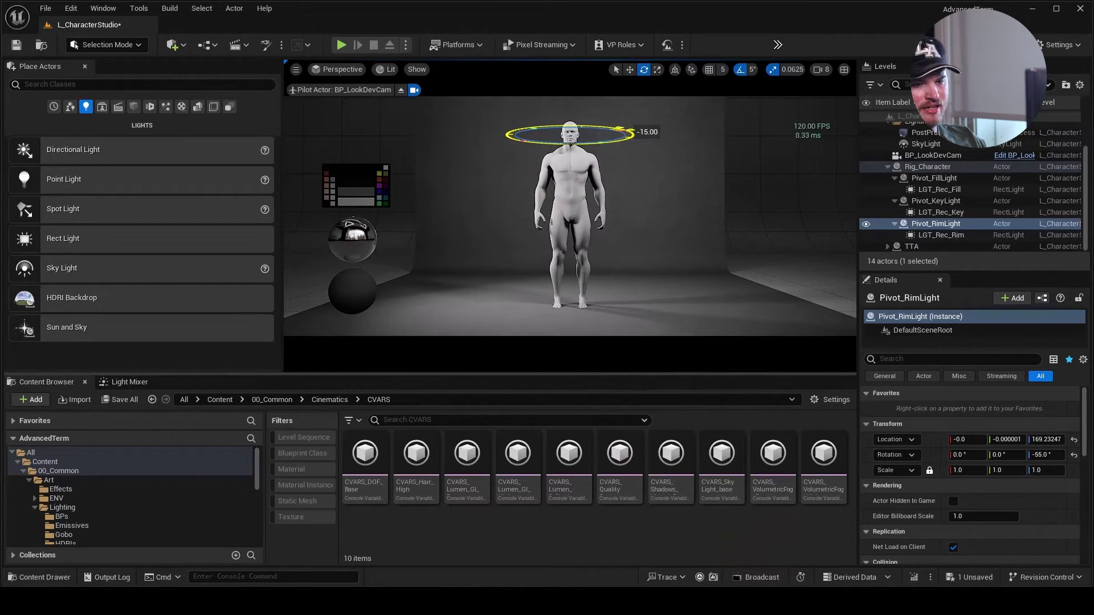
key(ctrl+z)
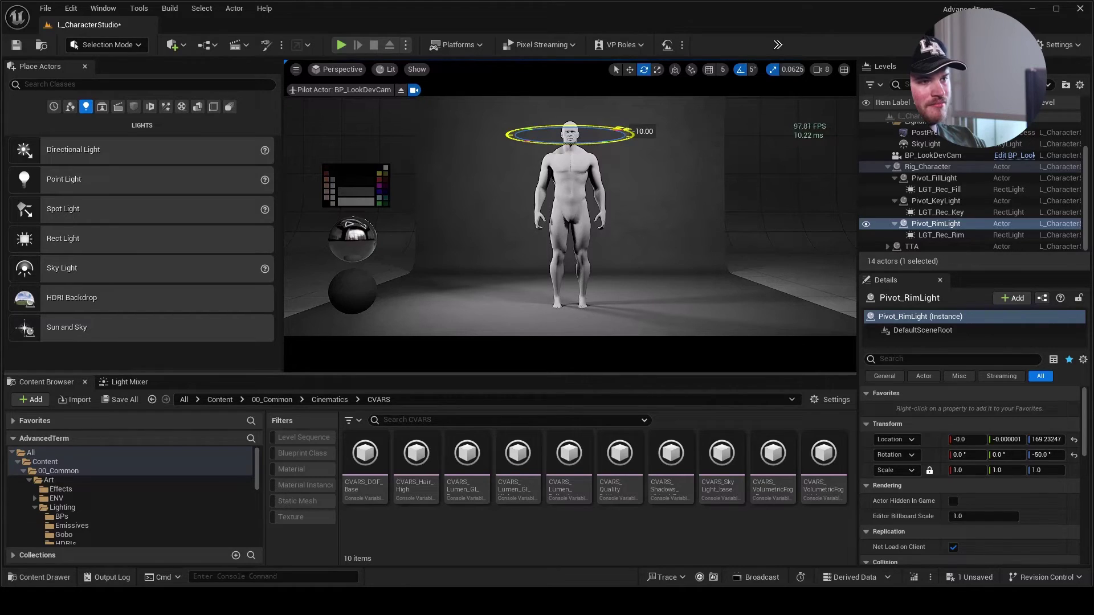
click(816, 220)
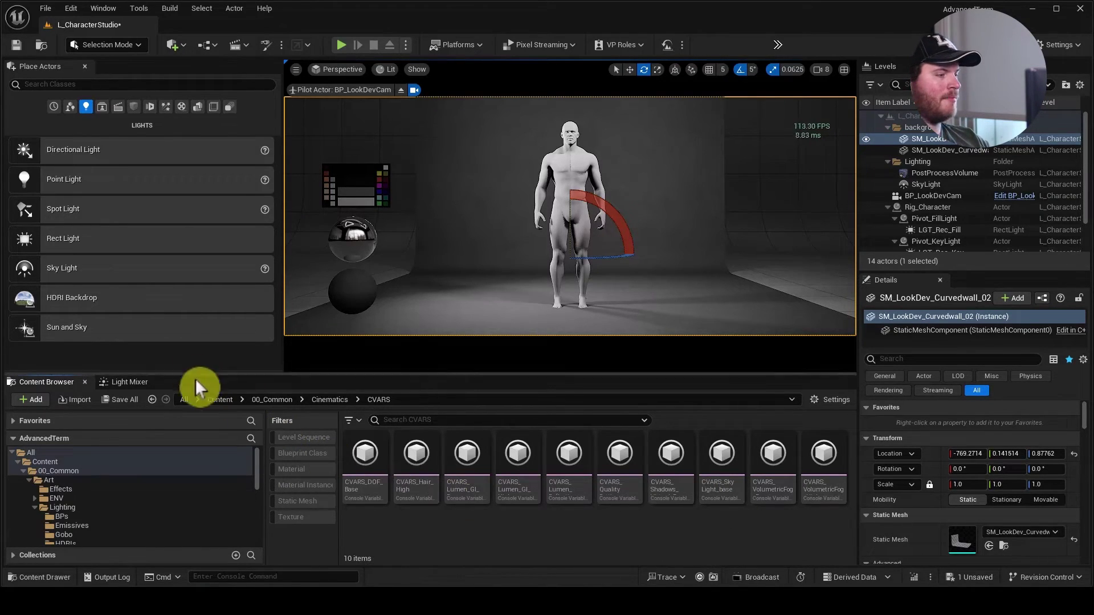
Close the Light Mixer tab and reopen it from Window > Light Mixer.
click(178, 383)
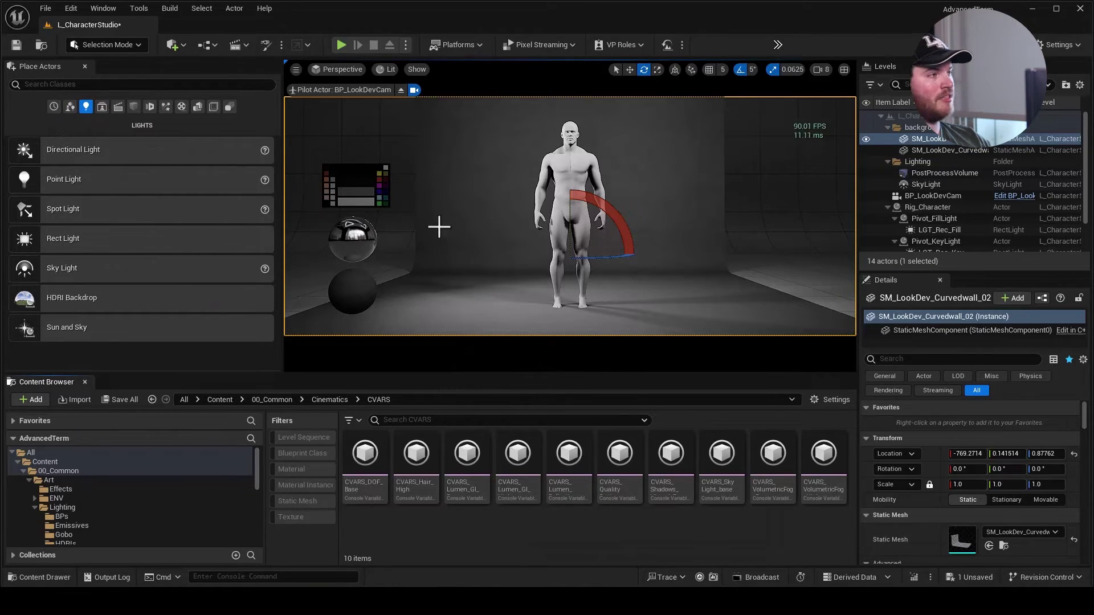
click(118, 11)
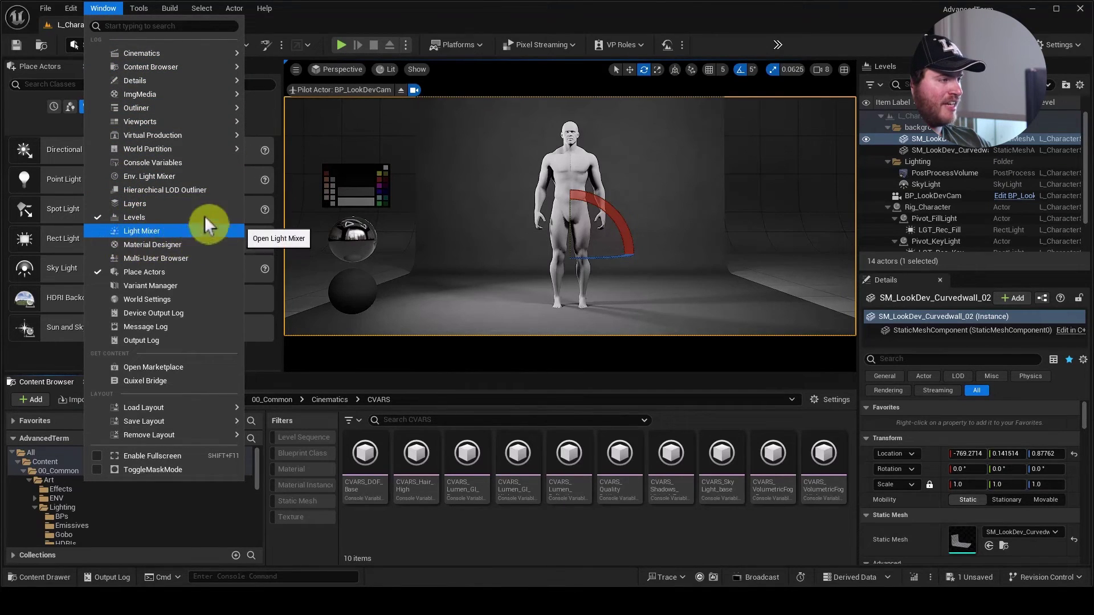
click(142, 233)
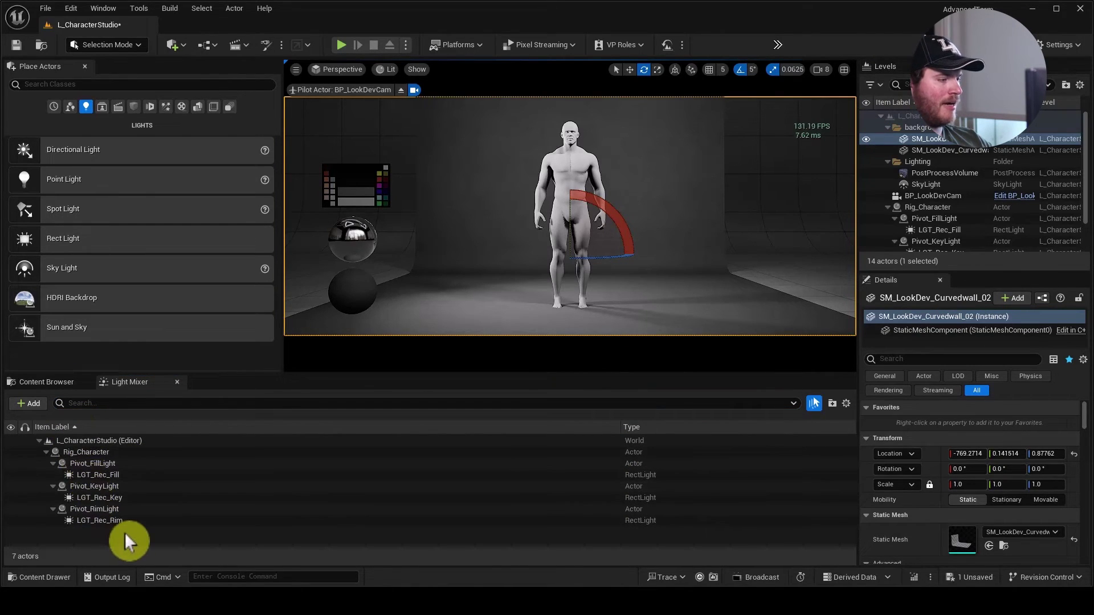
Select LGT_Rec_Fill in the Light Mixer and toggle the mixer settings.
click(111, 520)
click(130, 498)
click(138, 476)
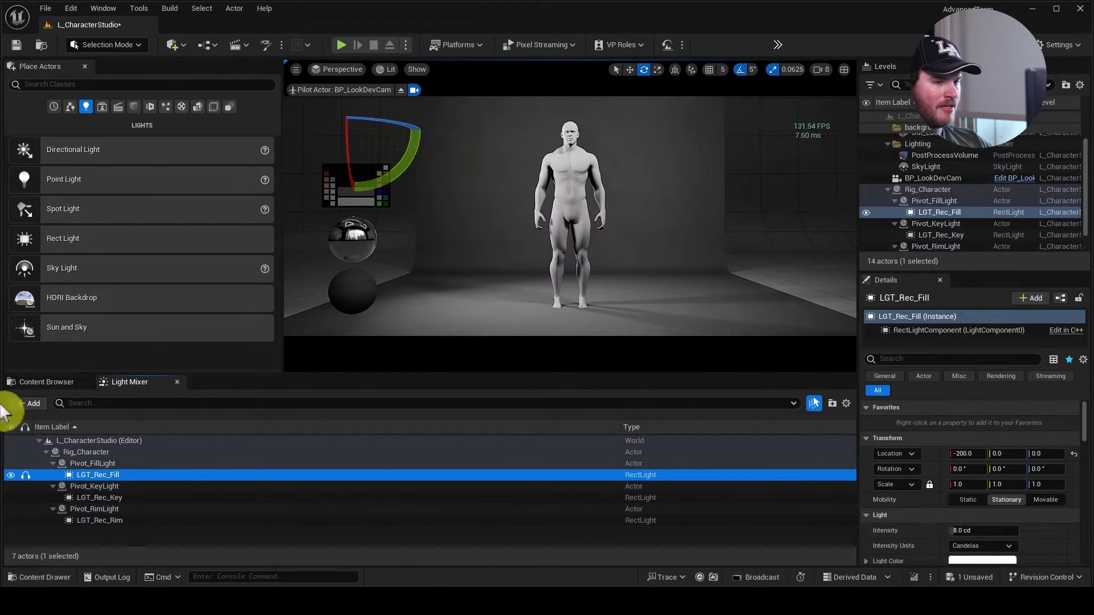
click(846, 402)
click(846, 403)
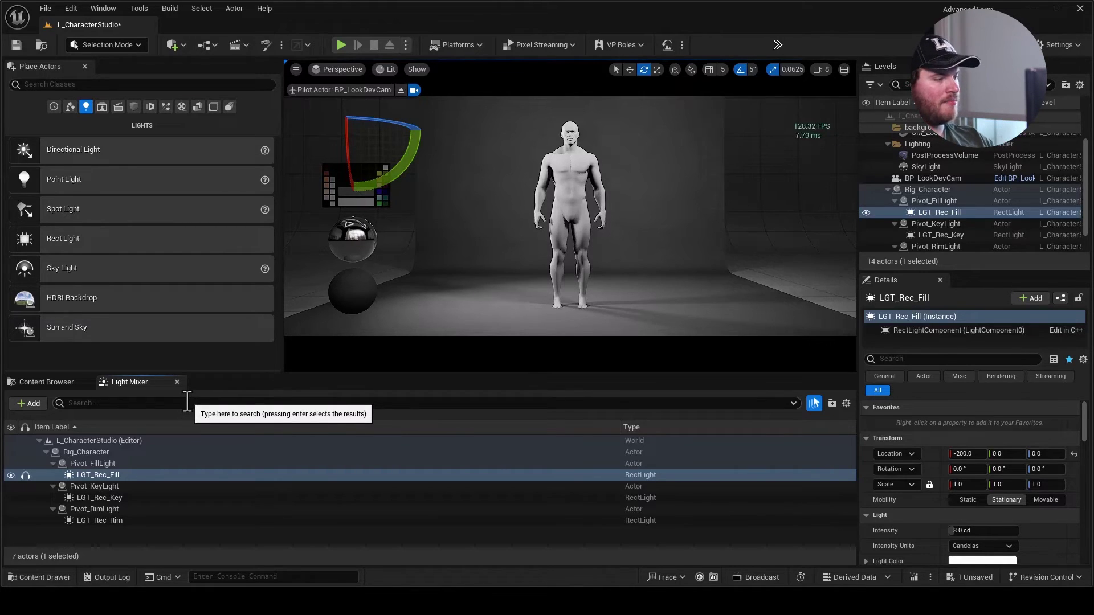
Try soloing the fill light, then leave only LGT_Rec_Key soloed.
click(27, 476)
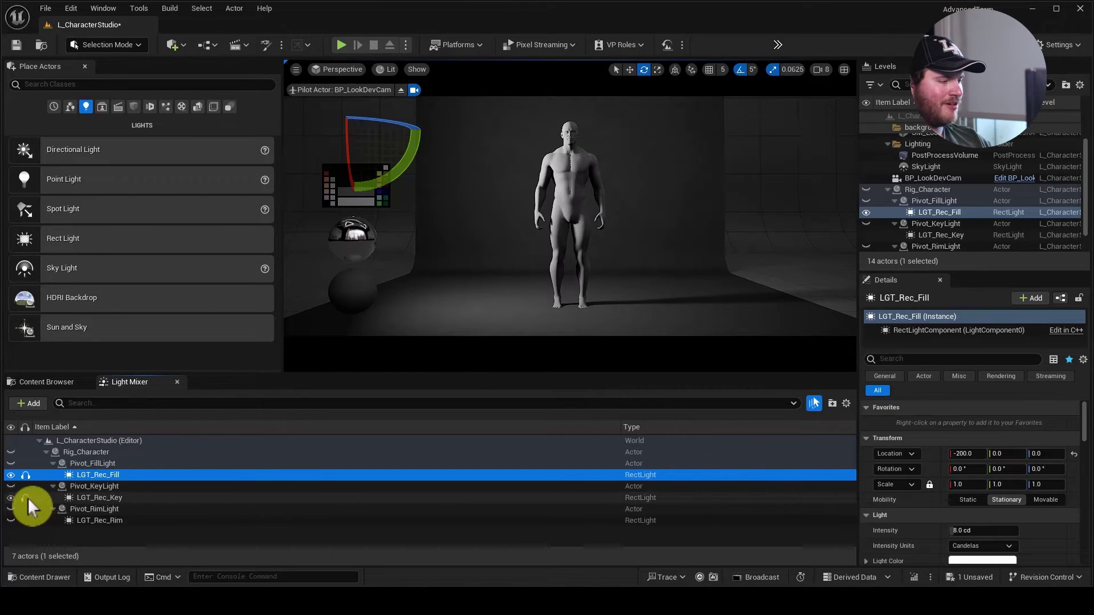
click(27, 497)
click(28, 478)
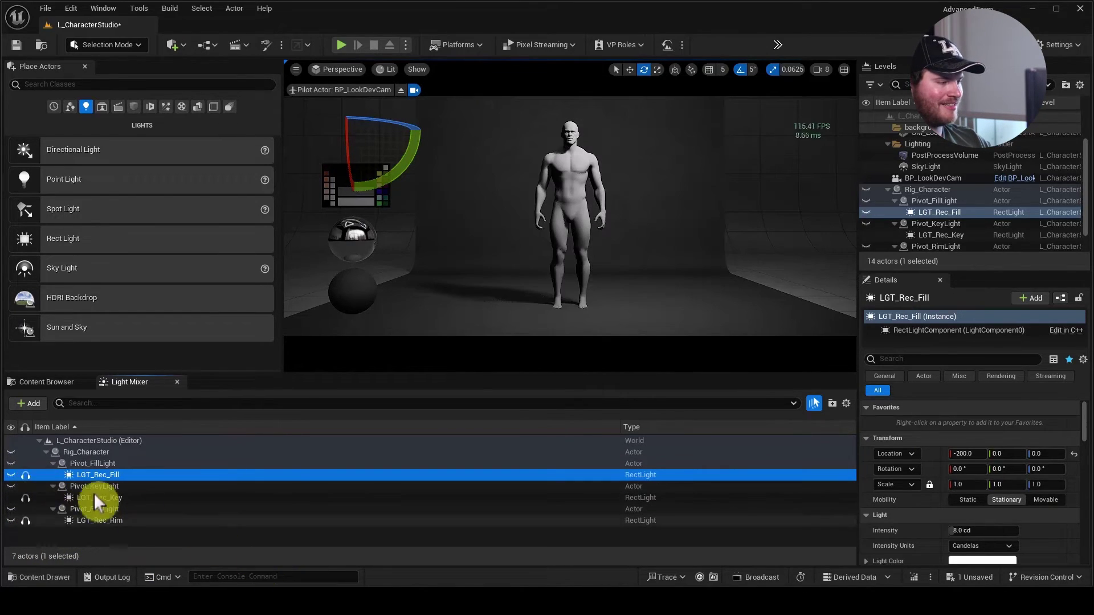
click(27, 476)
click(11, 474)
click(26, 498)
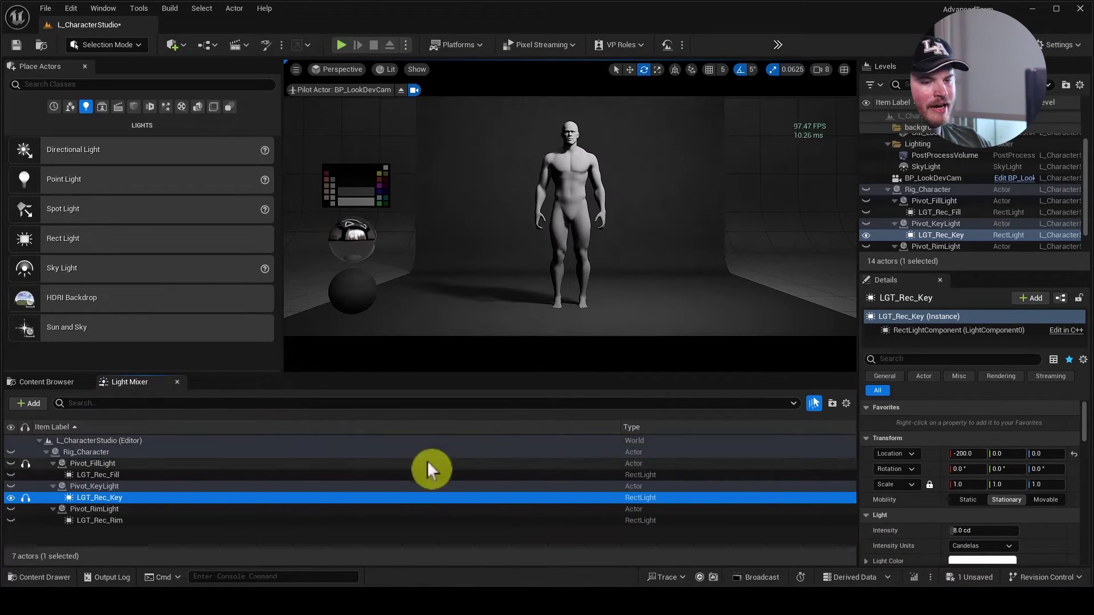
Set LGT_Rec_Key's Intensity to 4.0 cd in Details.
scroll(921, 519, down, 2)
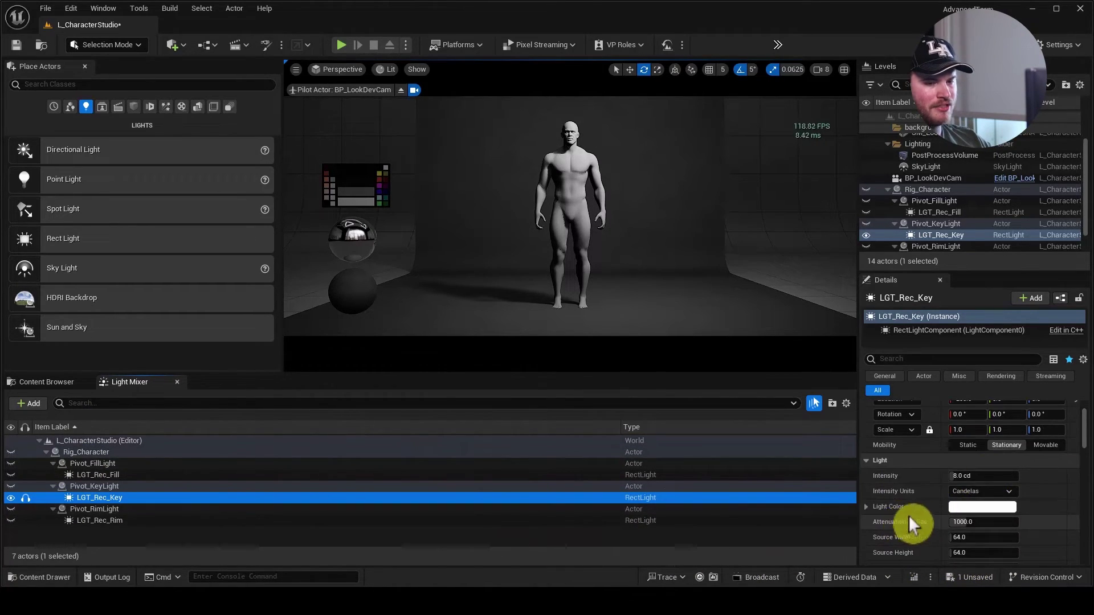
click(969, 476)
text(4)
key(Return)
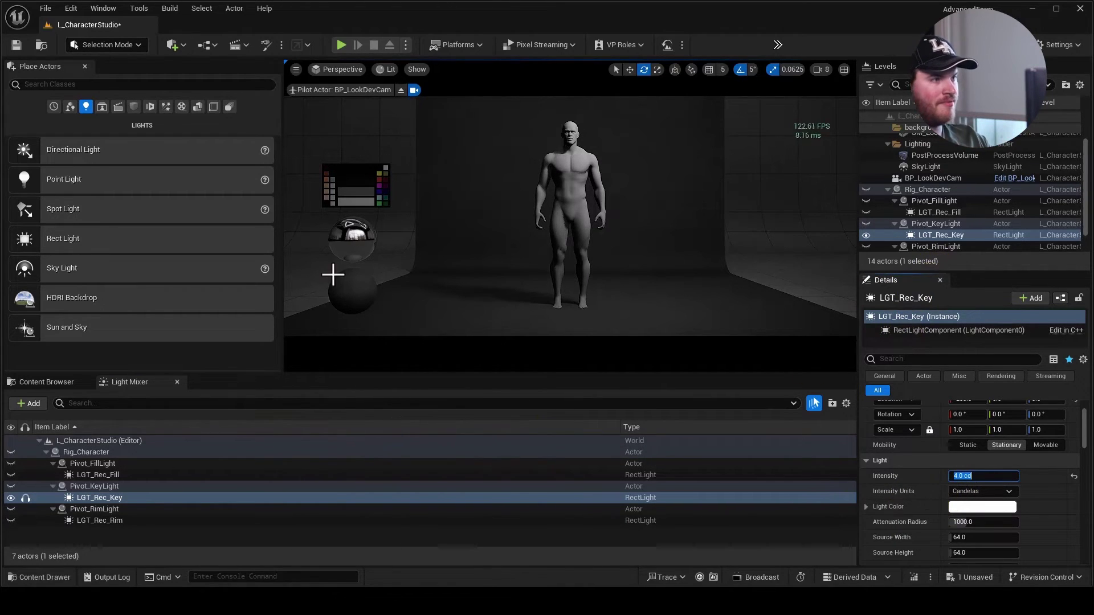
Stop piloting the look-dev camera and drag the key light outward to about X -221.5.
click(401, 90)
scroll(543, 233, down, 3)
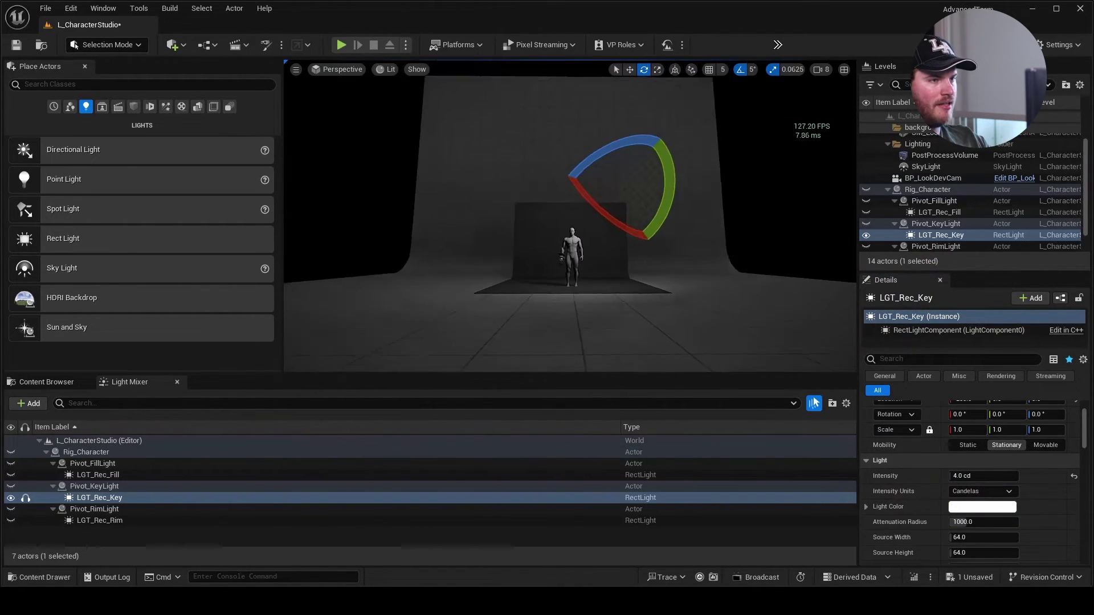
scroll(614, 241, up, 2)
key(w)
drag(645, 160, 547, 218)
scroll(547, 217, up, 2)
scroll(547, 218, up, 5)
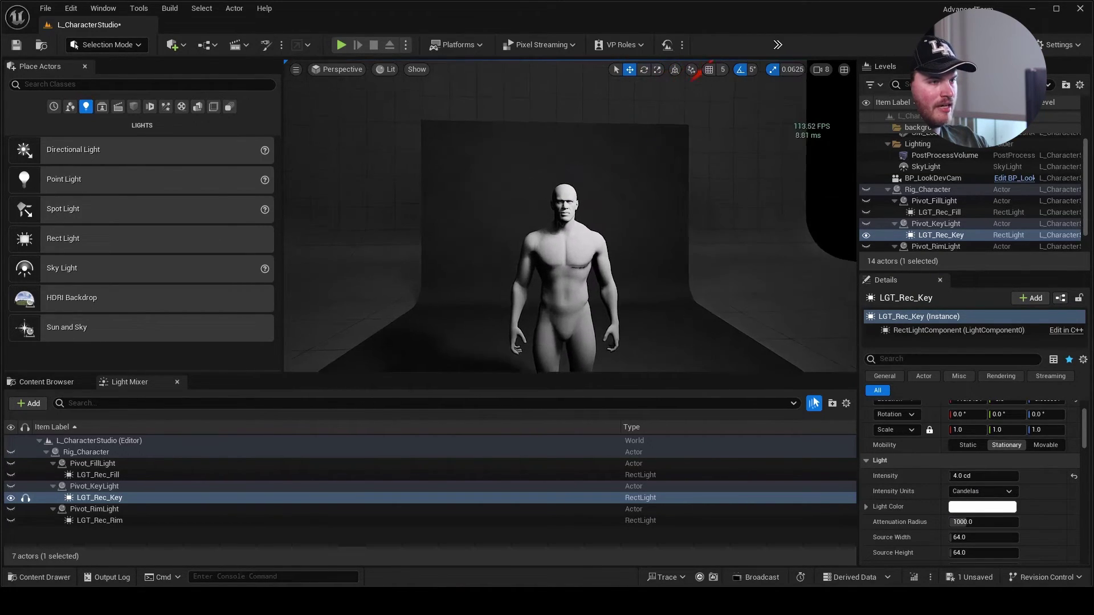
scroll(633, 206, down, 4)
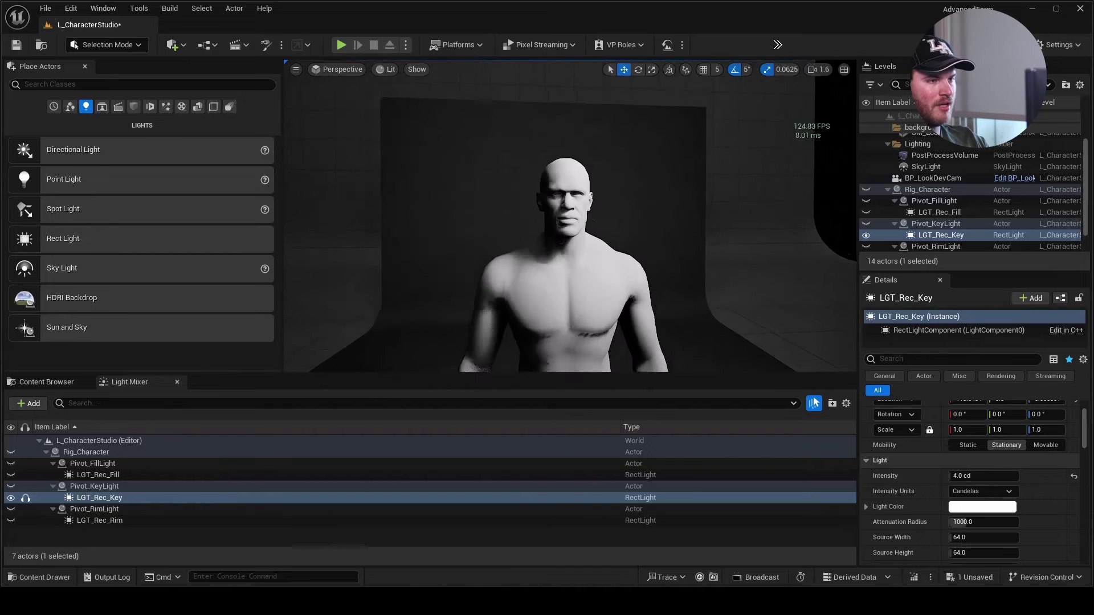
scroll(633, 205, up, 2)
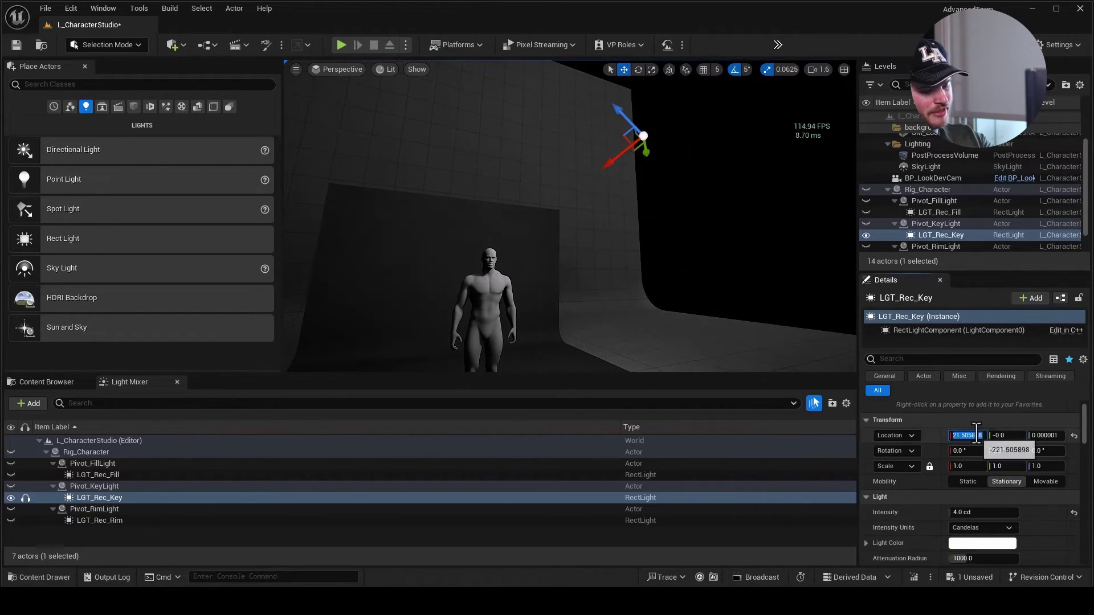
Try key light Location X values of -200 and -100.
scroll(976, 423, up, 2)
text(-200)
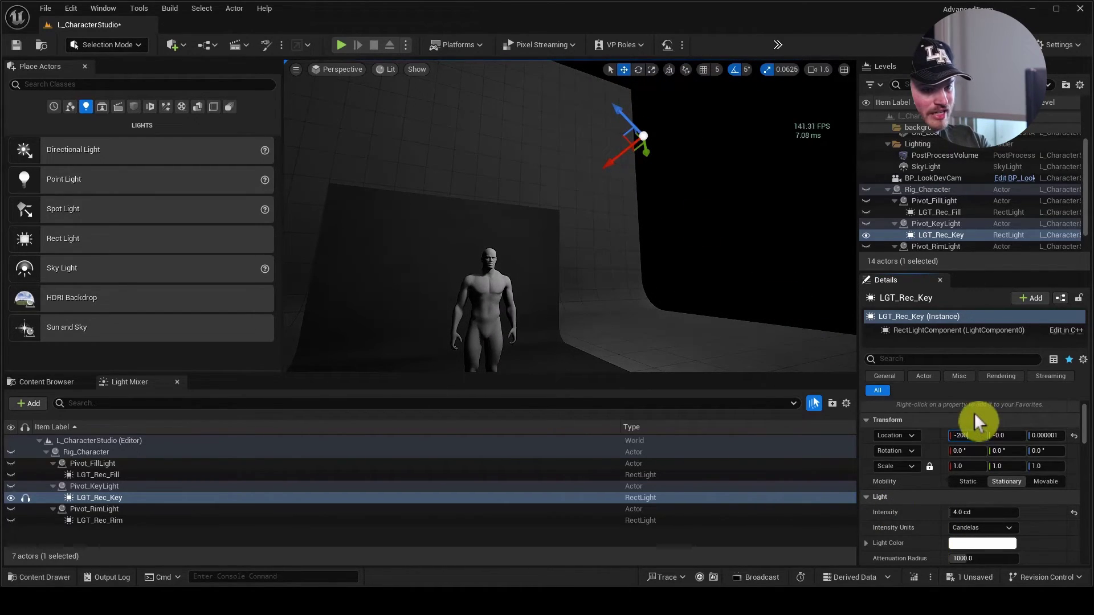
key(Return)
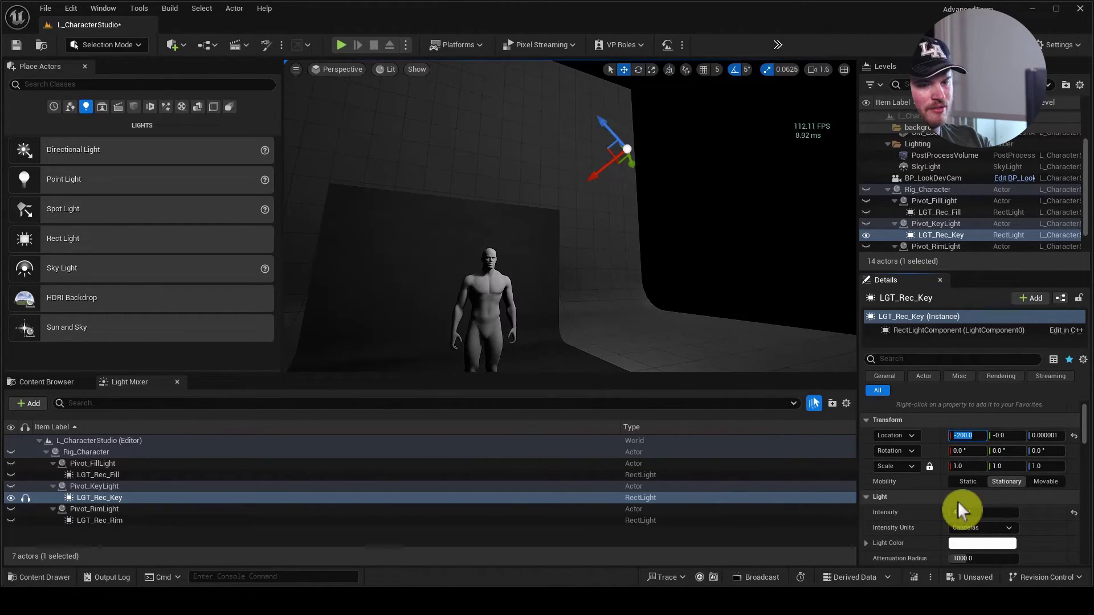
text(-100)
key(Return)
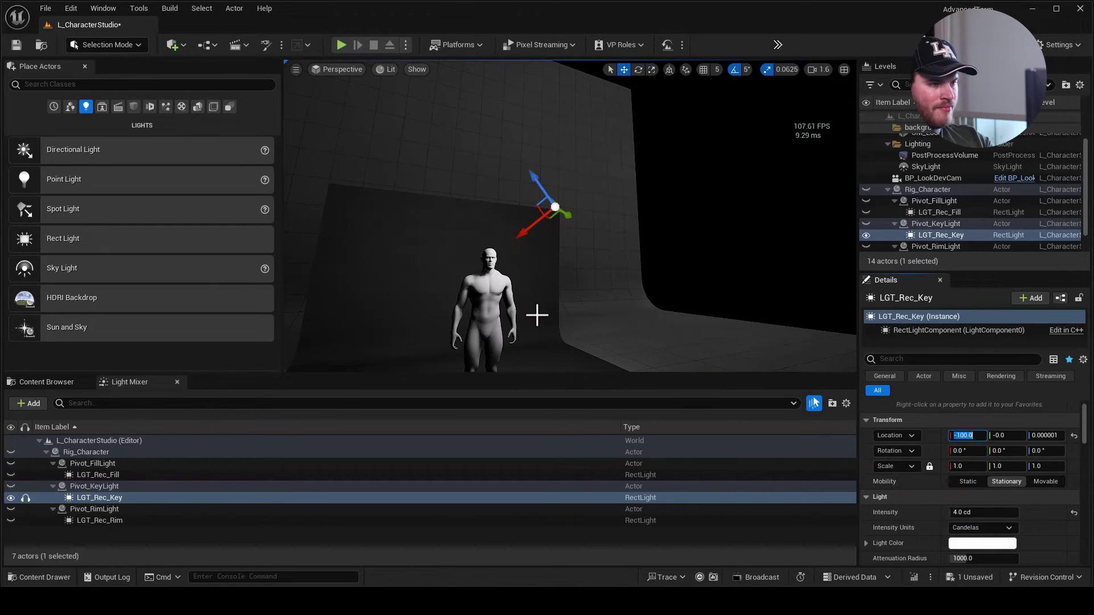
scroll(533, 317, up, 5)
mouse_move(532, 318)
right_down()
mouse_move(566, 289)
mouse_move(536, 300)
right_up()
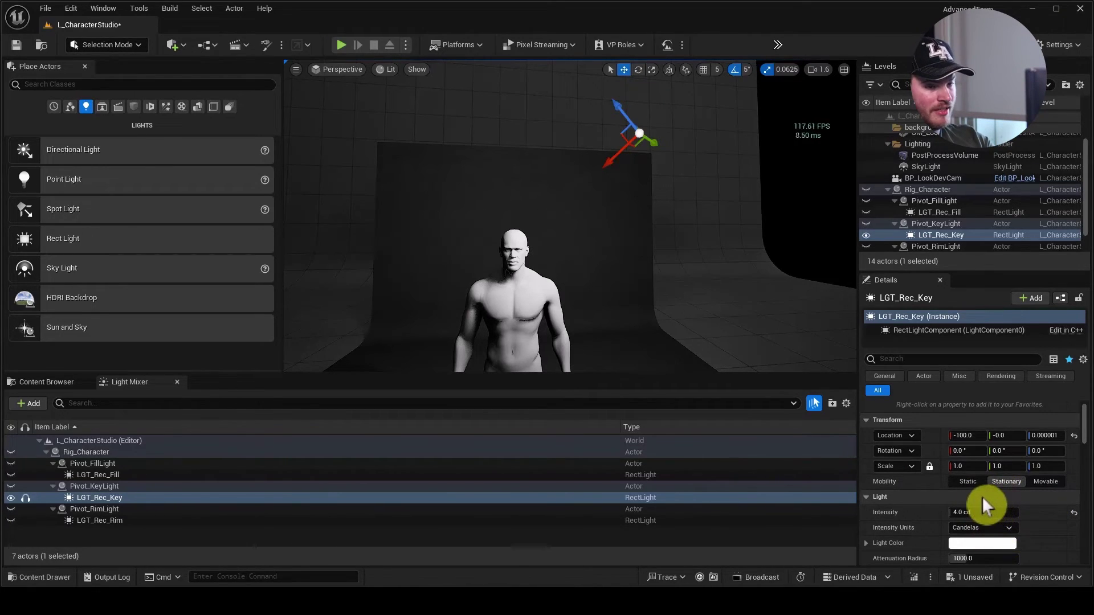
Set the key light's X to -200, then test pushing it out to -400.
click(975, 435)
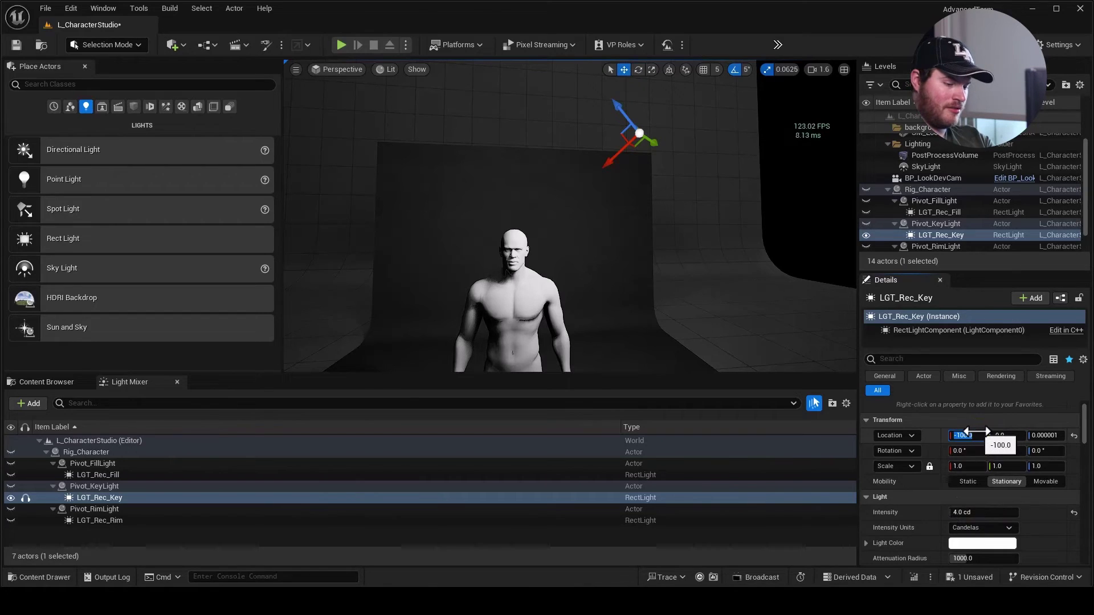
text(-200)
key(Return)
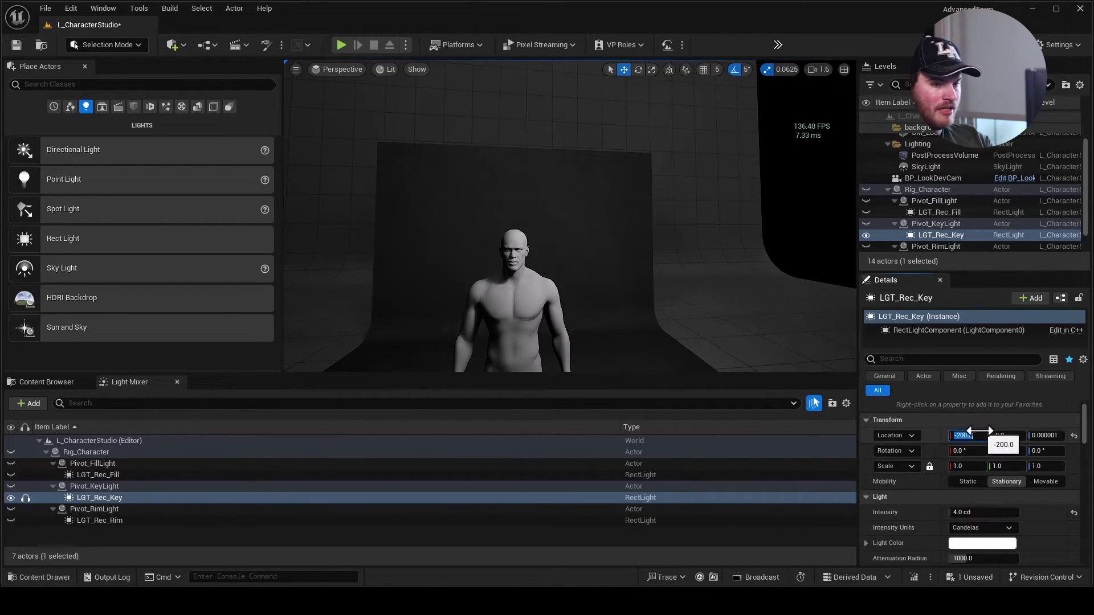
click(1024, 514)
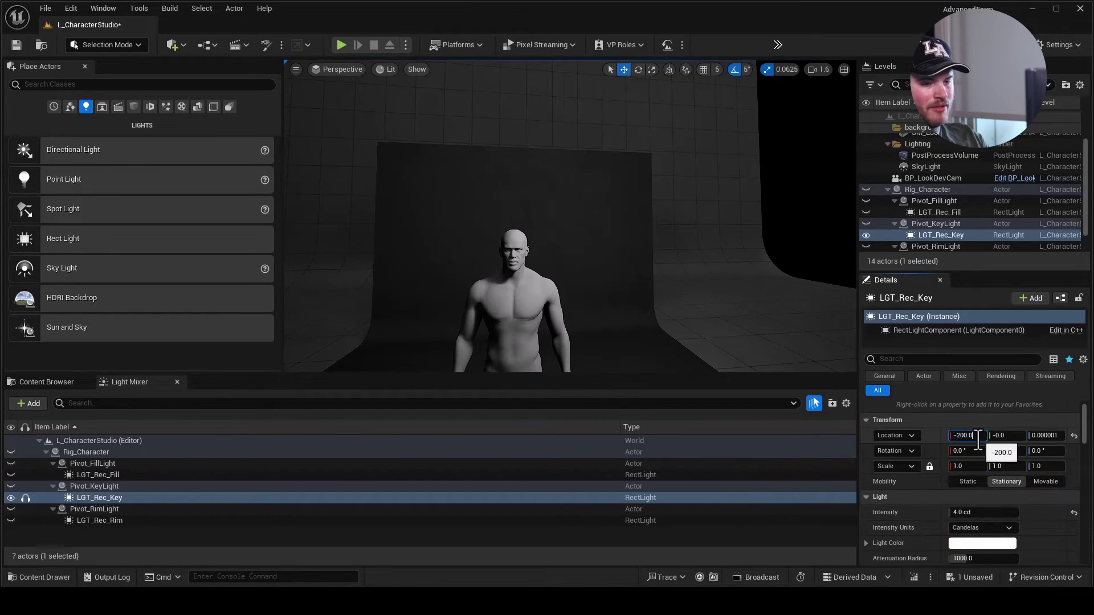
text(-400)
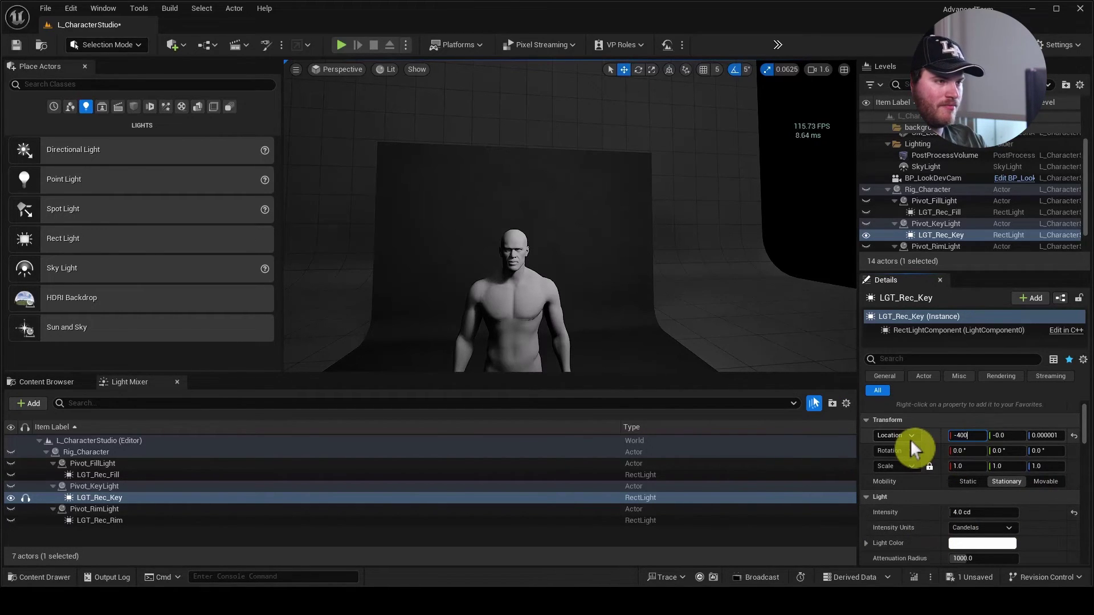
key(Return)
right_drag(746, 346, 746, 340)
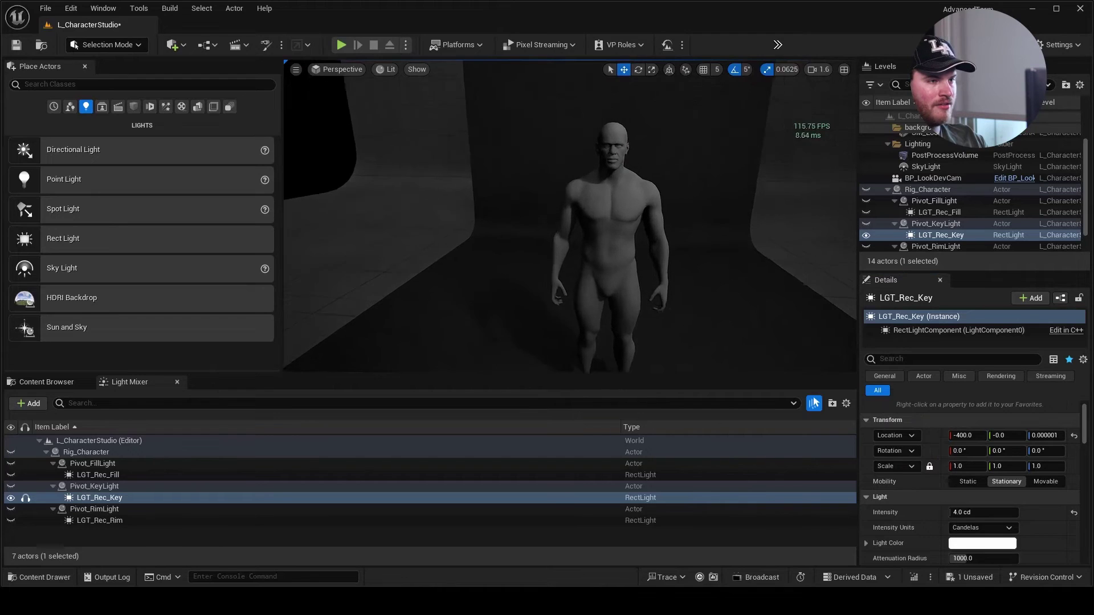
scroll(652, 262, down, 3)
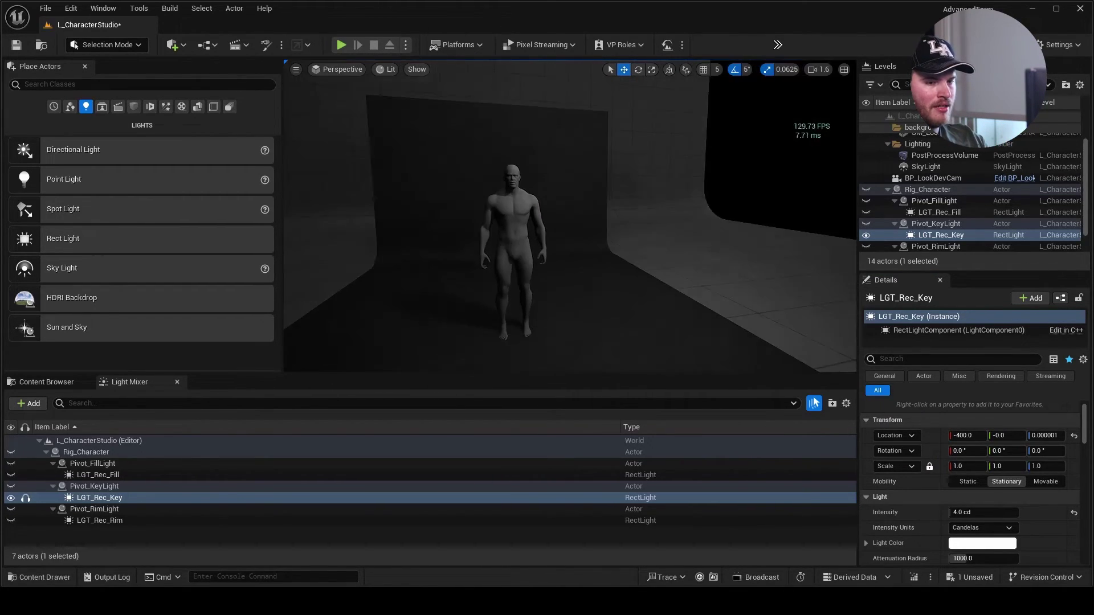
scroll(602, 195, up, 5)
scroll(602, 195, down, 3)
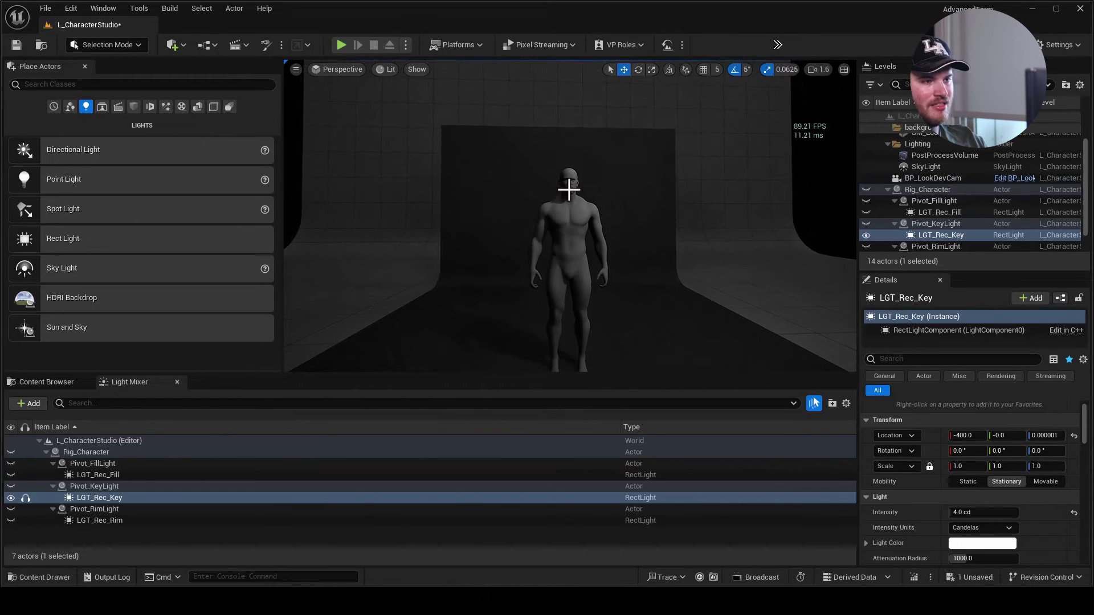
Return LGT_Rec_Key's Location X to -200.
click(972, 435)
text(-200)
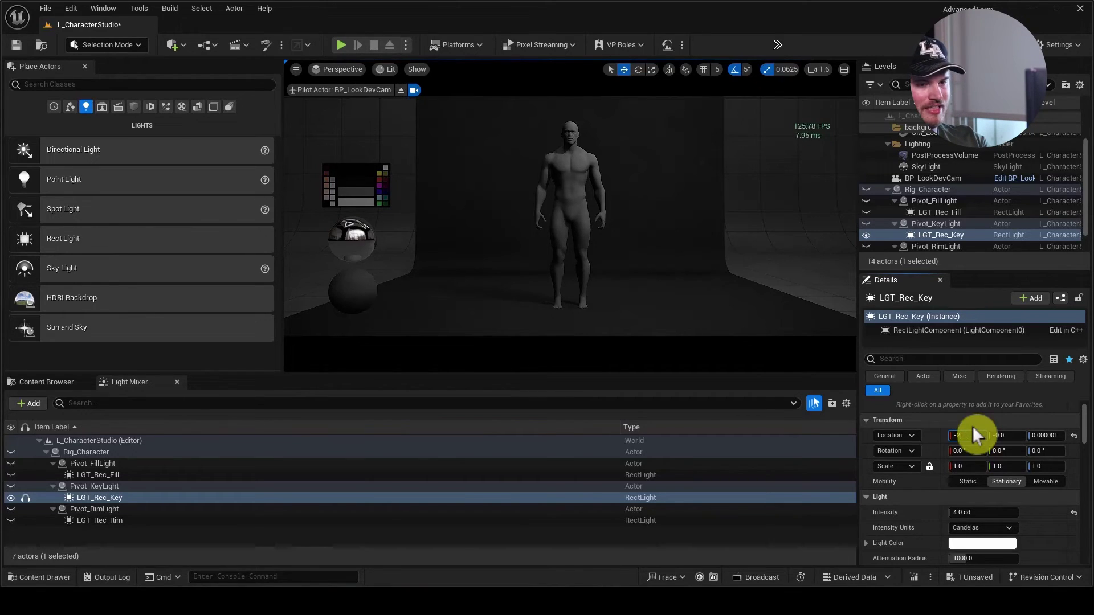
key(BackSpace)
key(BackSpace)
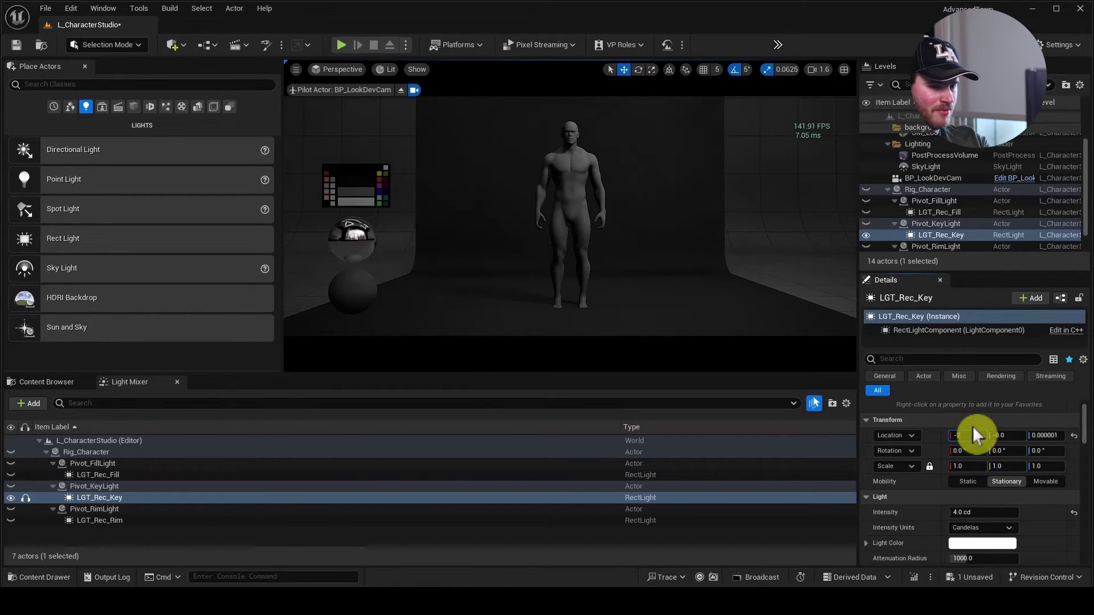
text(00)
key(Return)
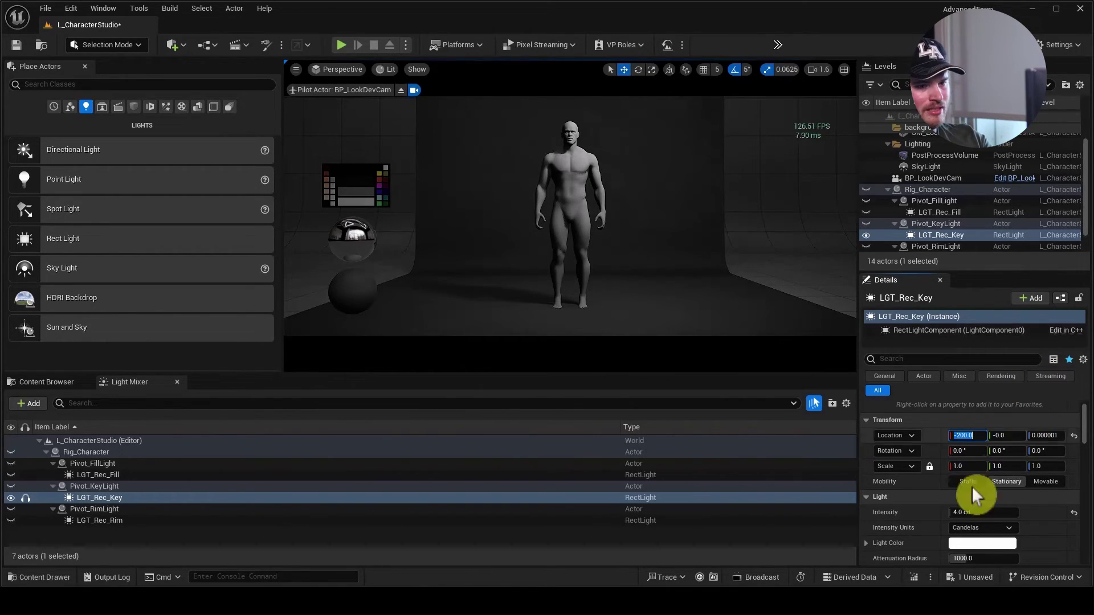
Try a key light intensity of 2.0 cd, then restore it to 4.0 cd.
click(977, 512)
text(2)
key(Return)
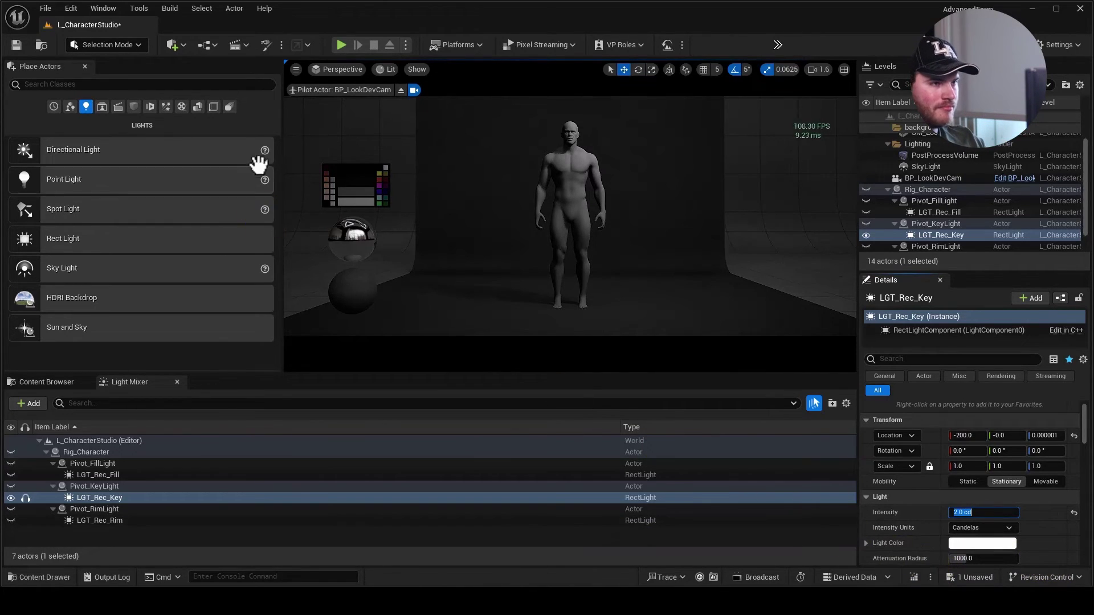
text(4)
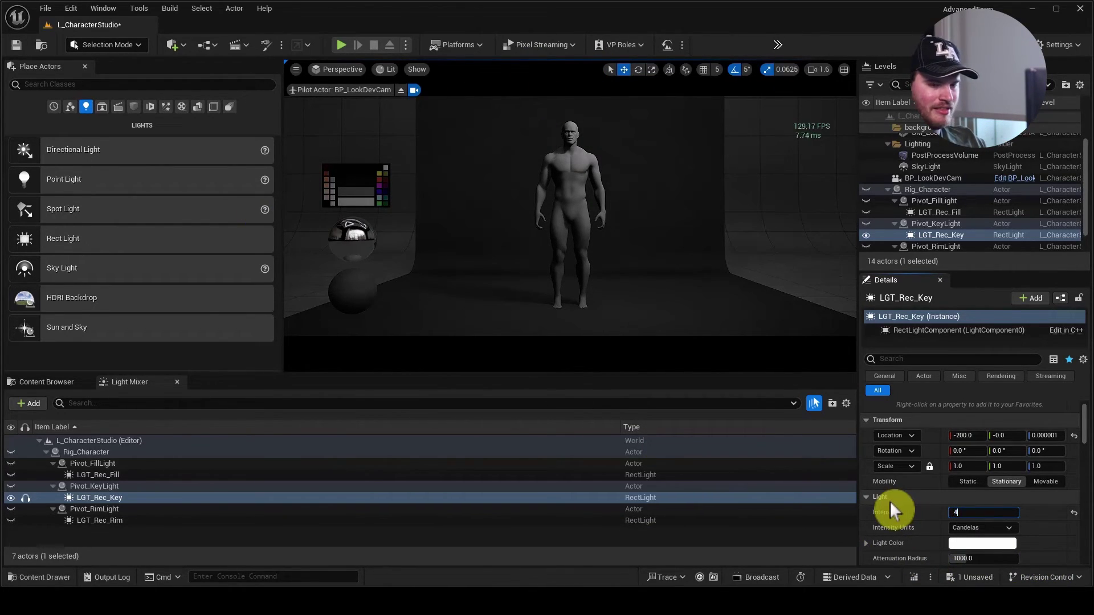
key(Return)
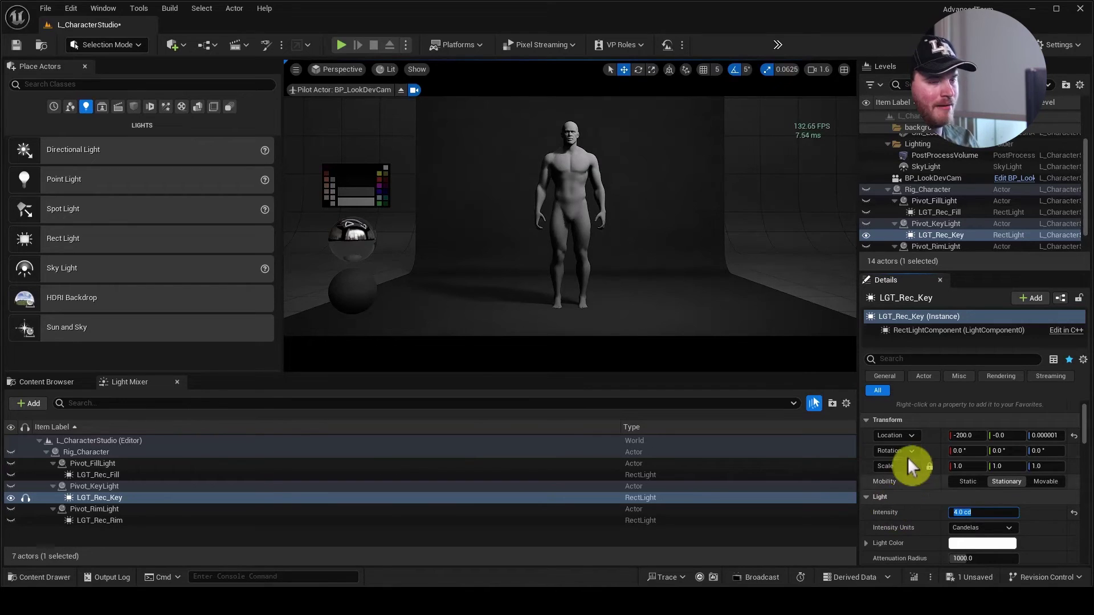
click(1049, 528)
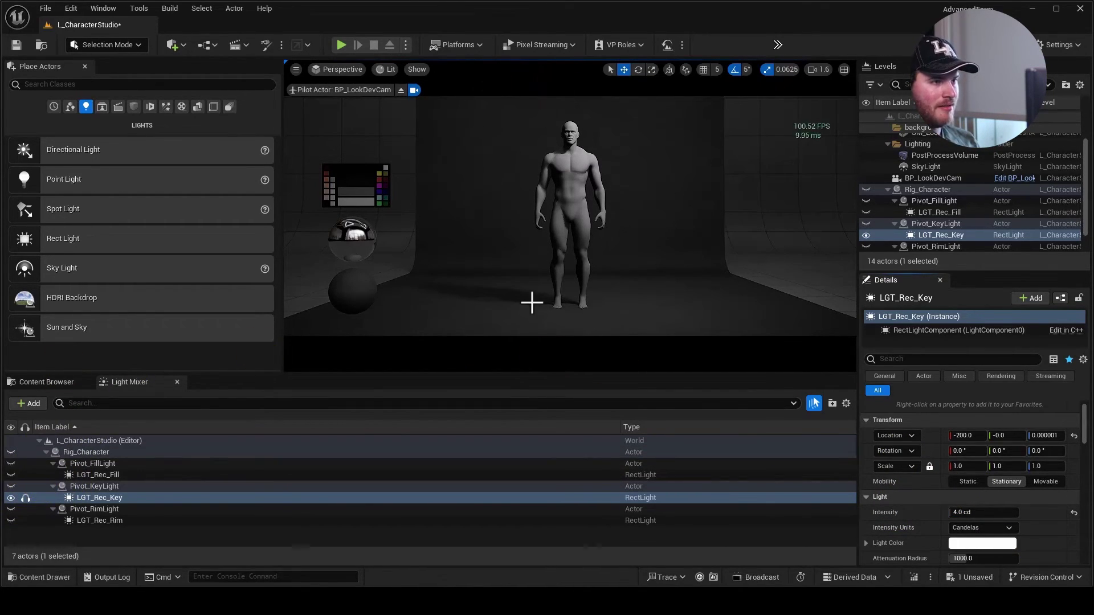
Solo LGT_Rec_Fill and lower its intensity from 8.0 cd to 1.0 cd.
click(25, 475)
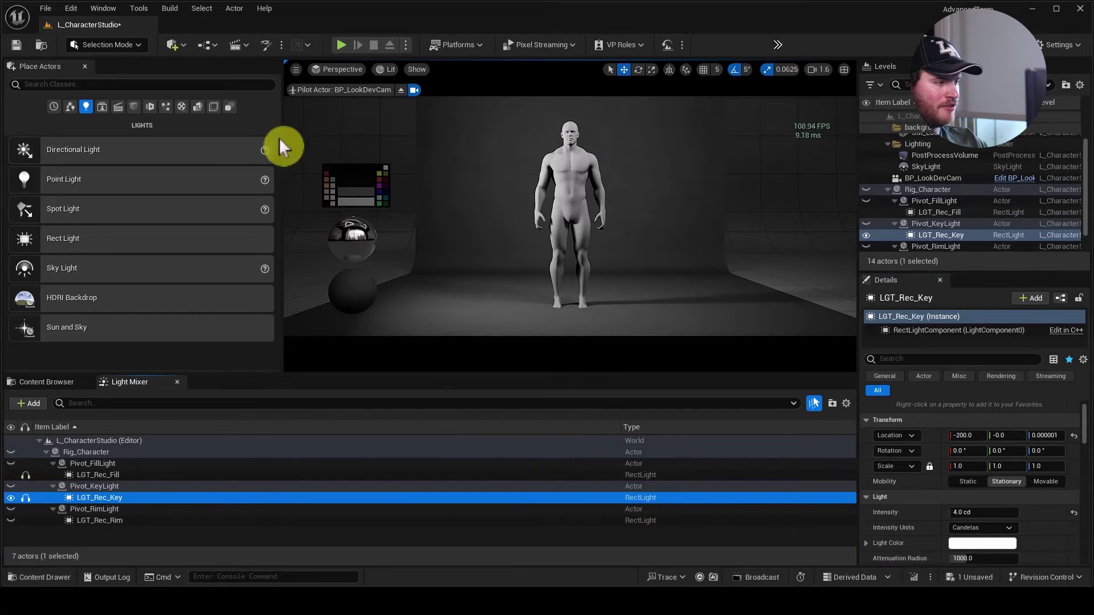
click(100, 475)
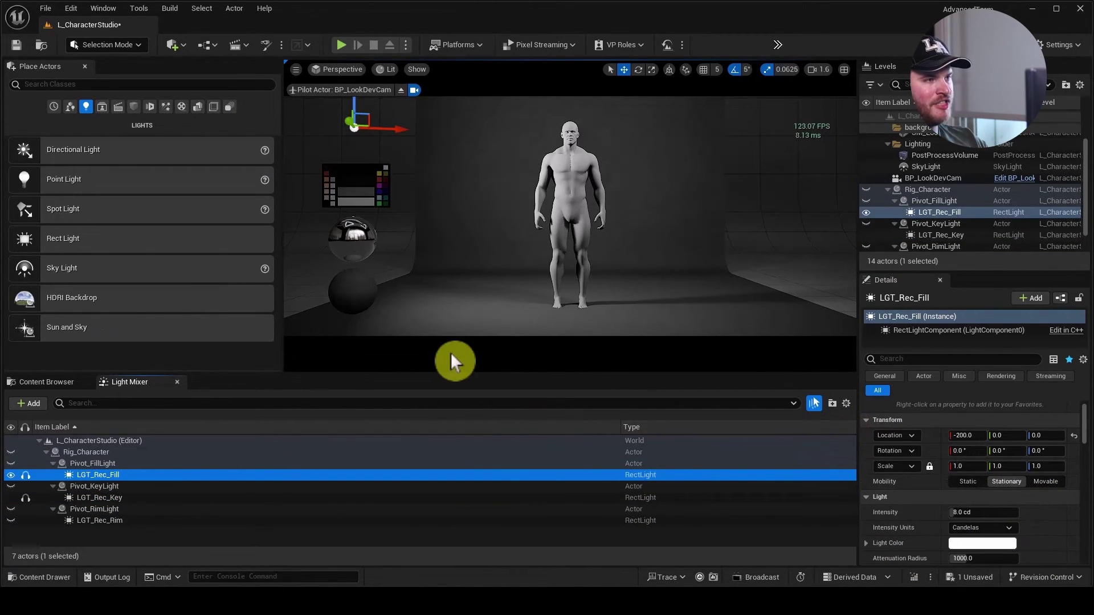
click(124, 499)
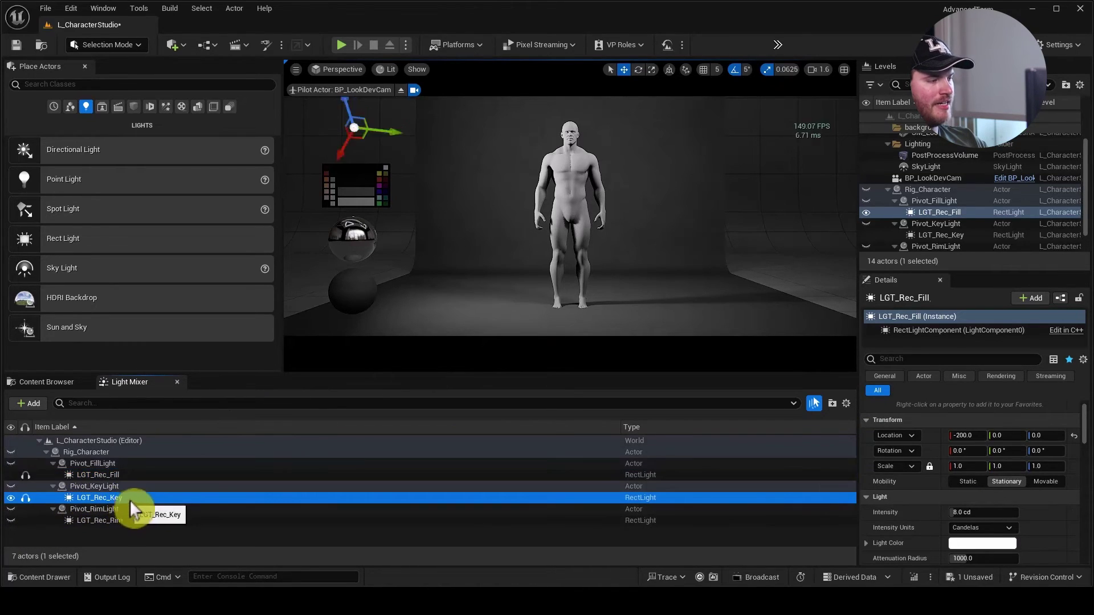
click(117, 477)
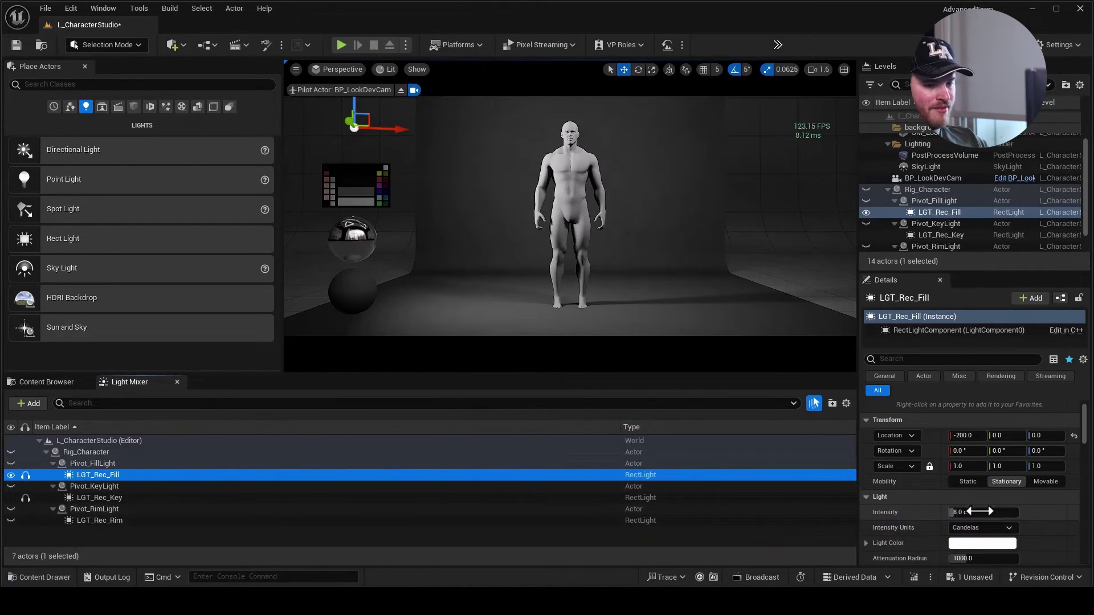
click(980, 512)
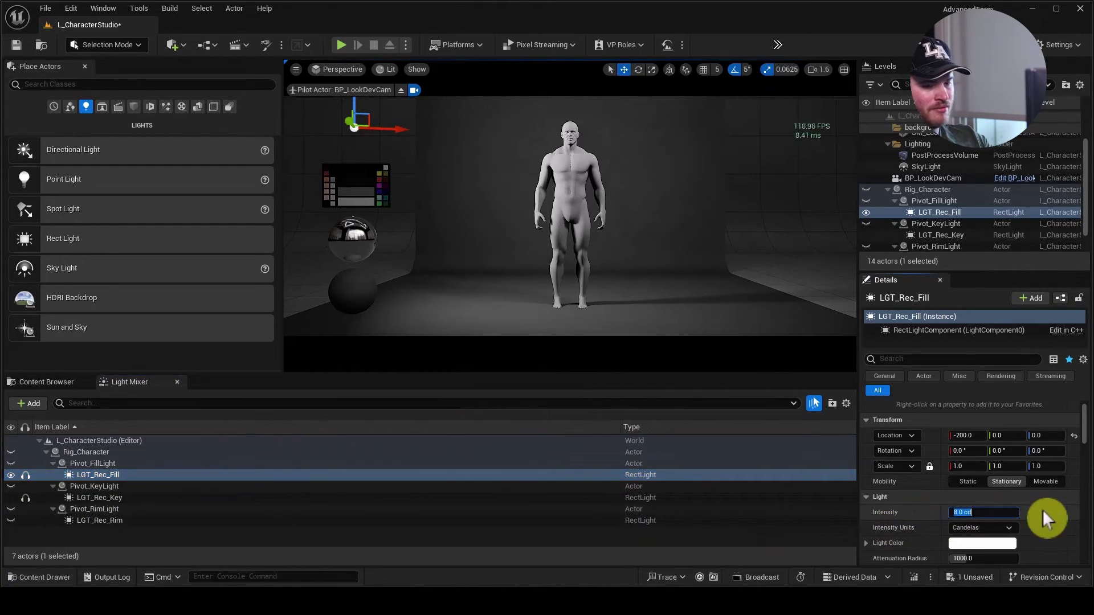
click(126, 498)
click(108, 476)
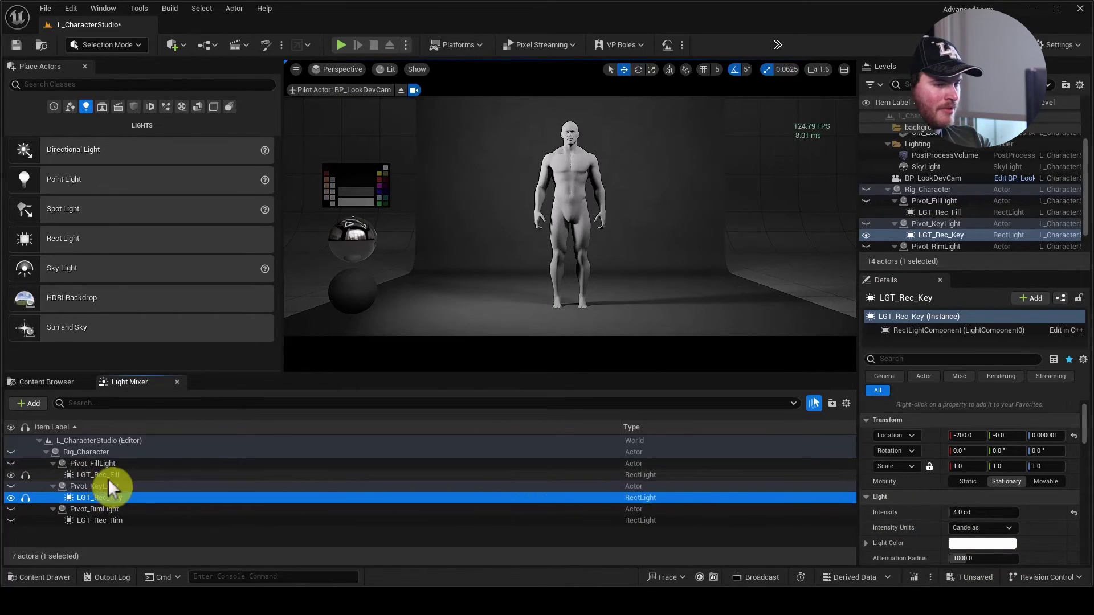
click(146, 496)
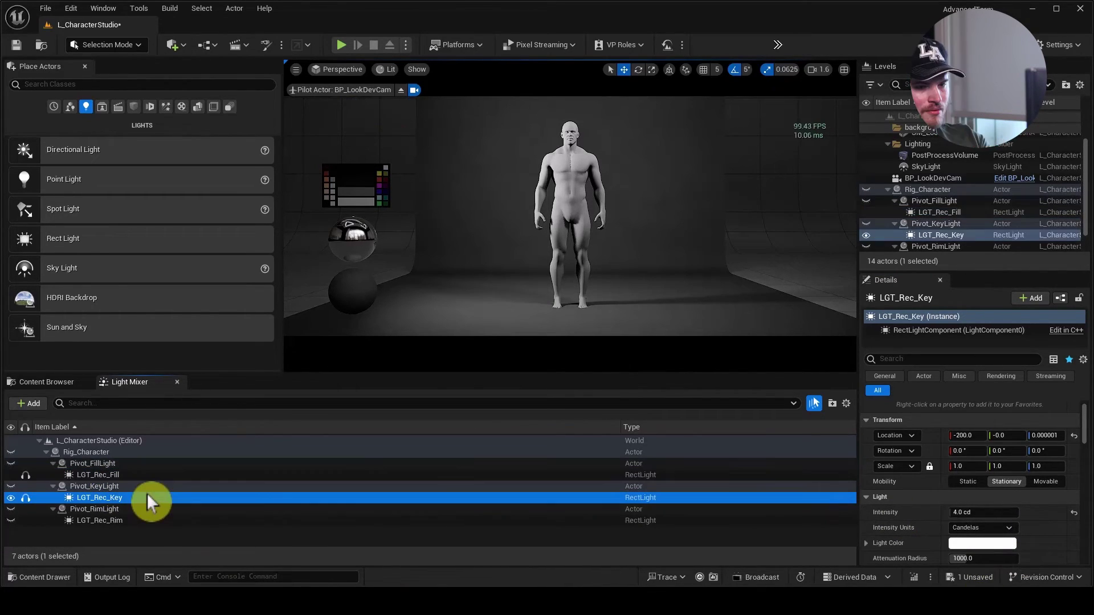
click(146, 478)
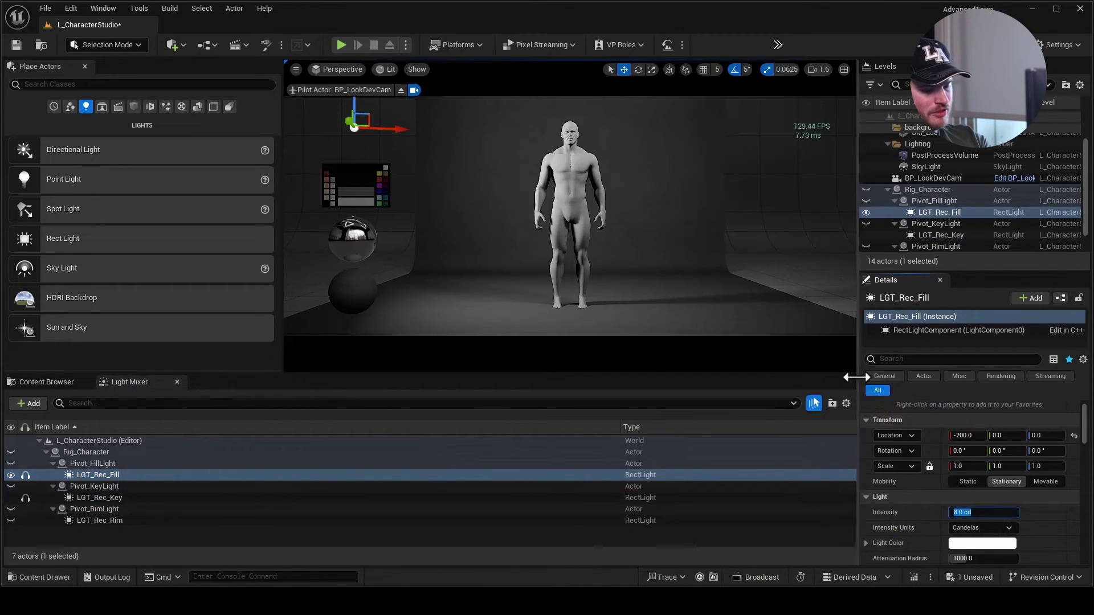
text(1)
key(Return)
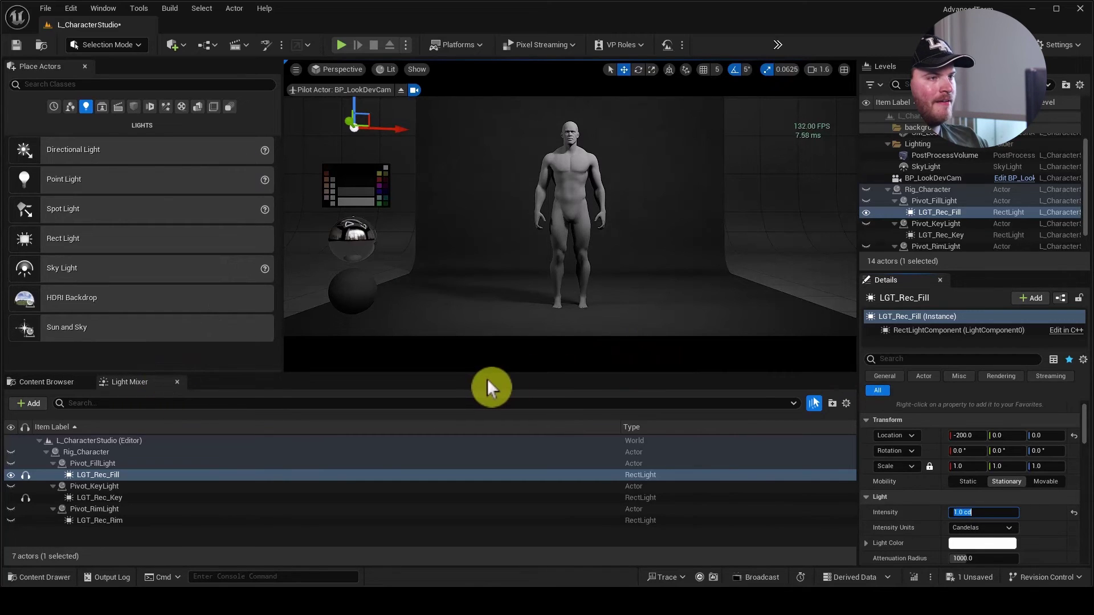
click(1037, 518)
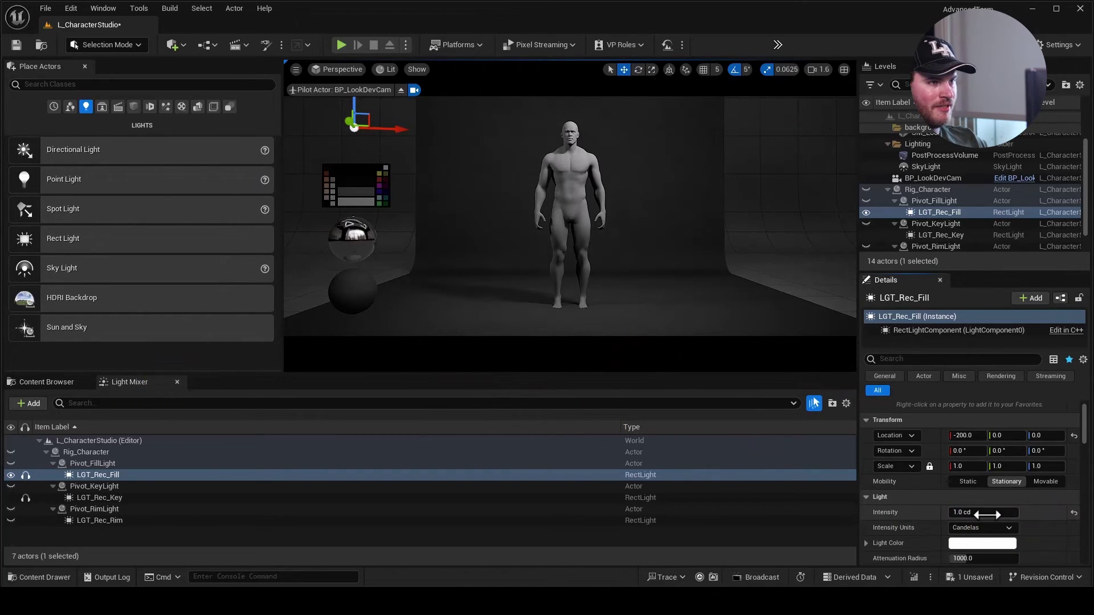
Unsolo the key light, scrub the fill intensity to compare, and reset it to 1.0 cd.
click(25, 498)
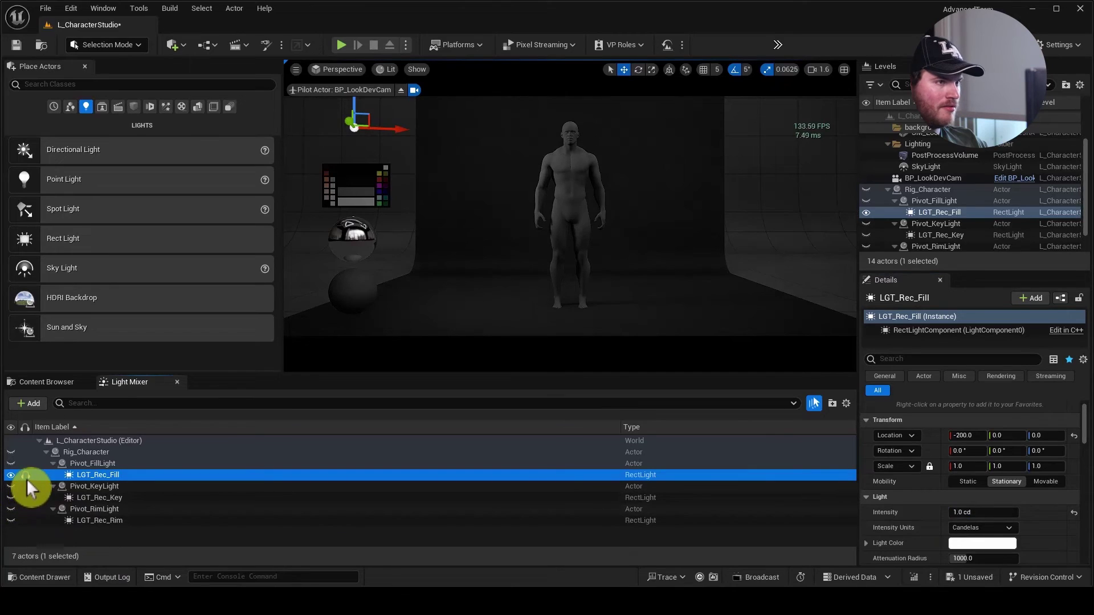
click(25, 475)
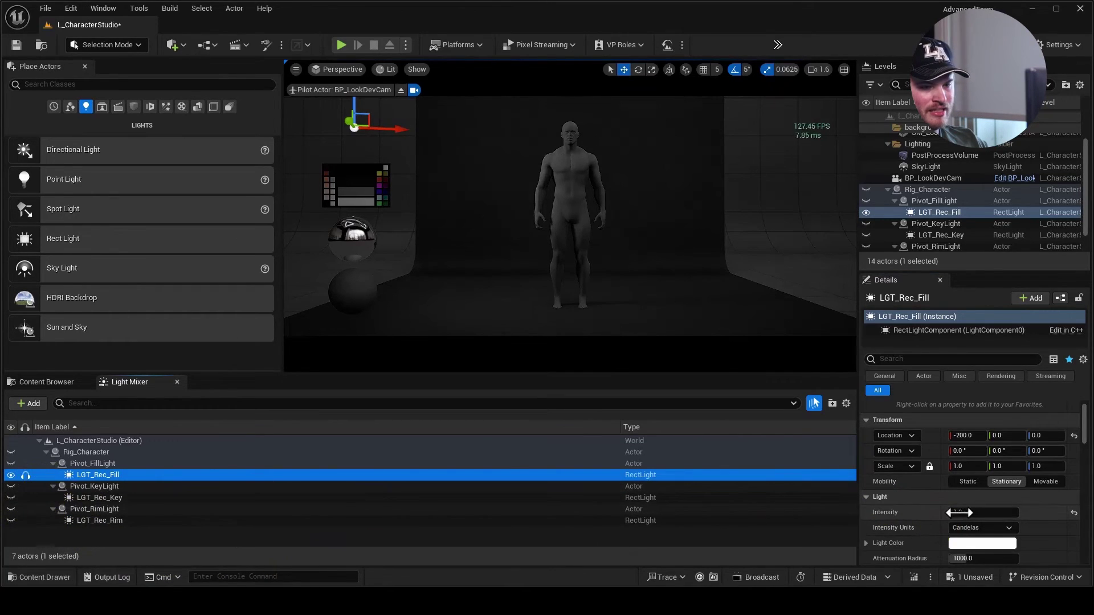
drag(960, 513, 935, 513)
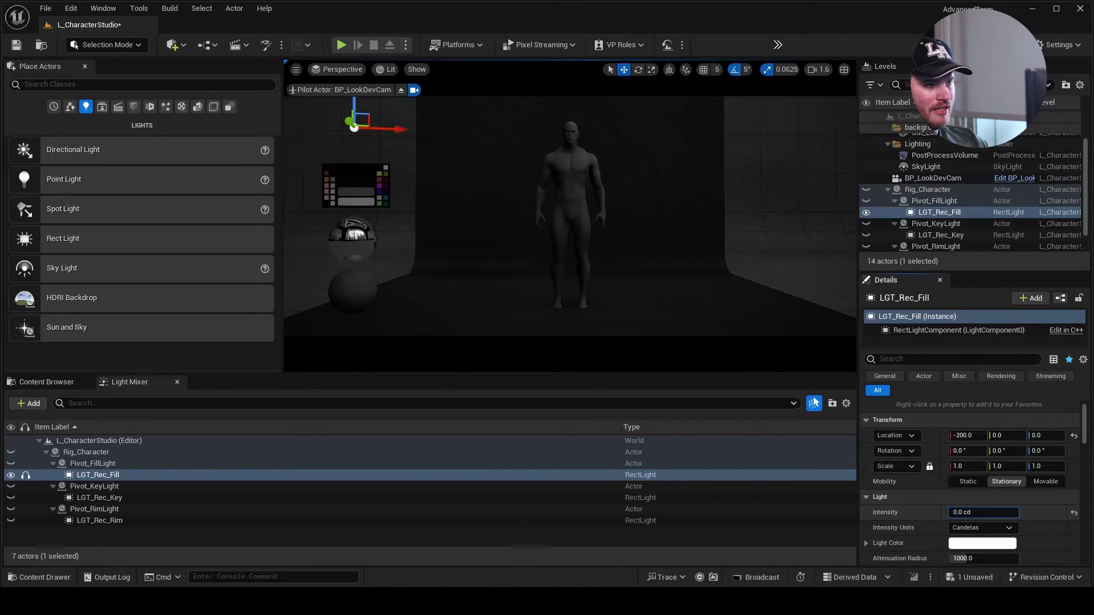
mouse_move(964, 513)
mouse_down()
mouse_move(983, 513)
mouse_move(948, 513)
mouse_up()
text(1)
key(Return)
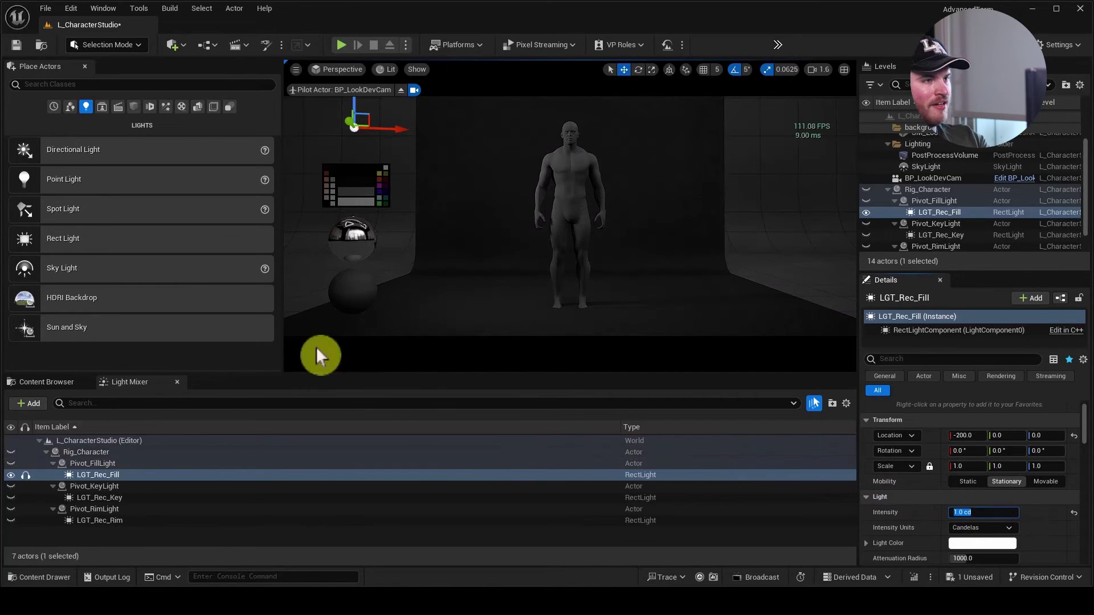
Hide the sky light and rotate the fill light pivot slightly around the character.
click(868, 166)
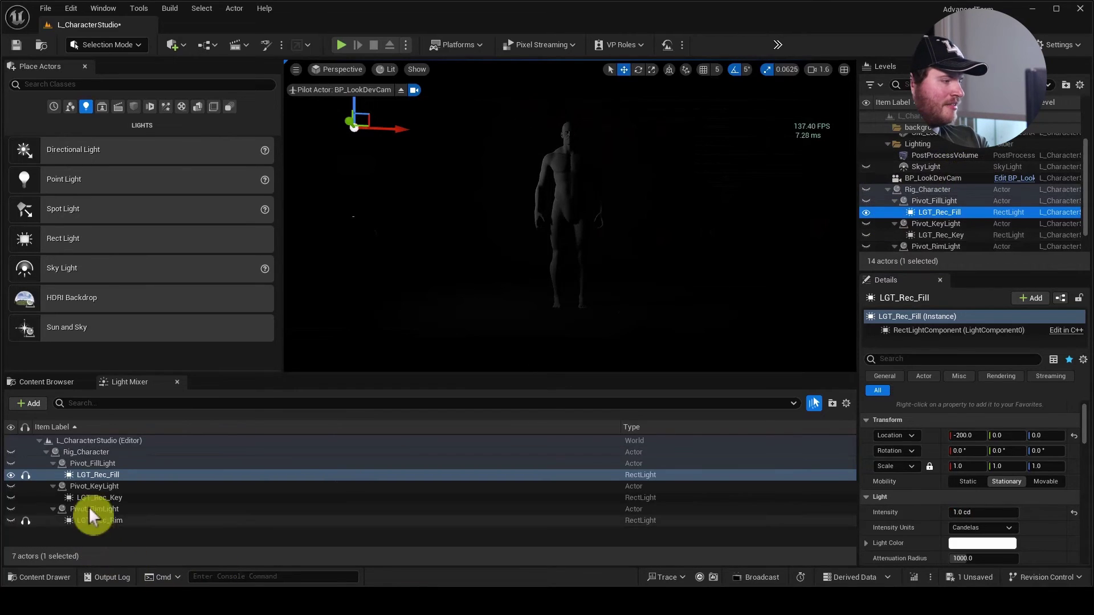
click(93, 464)
key(e)
drag(632, 136, 633, 146)
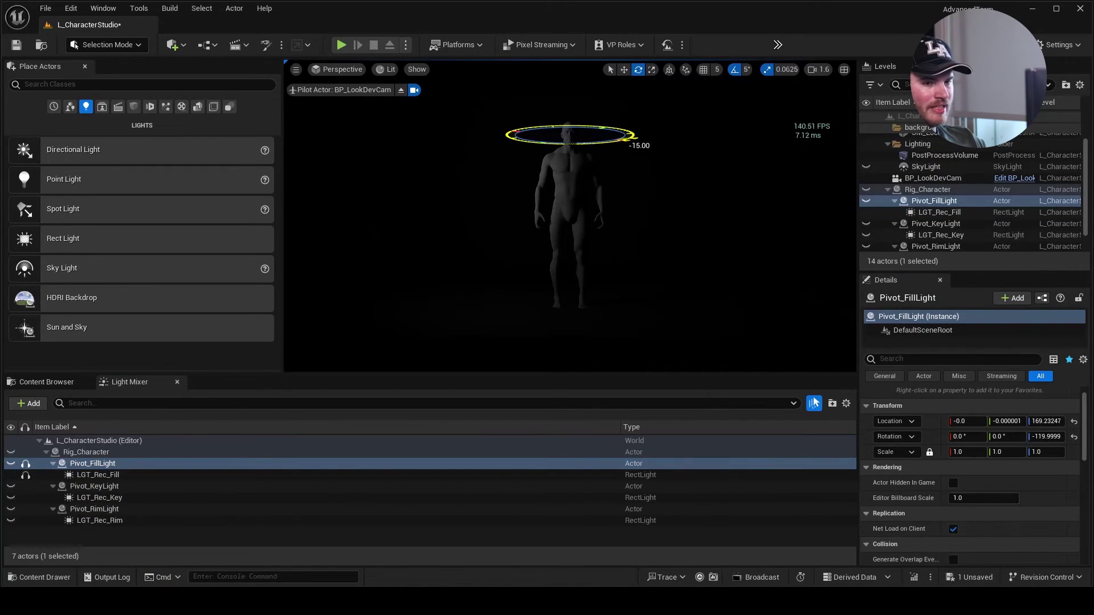
click(700, 288)
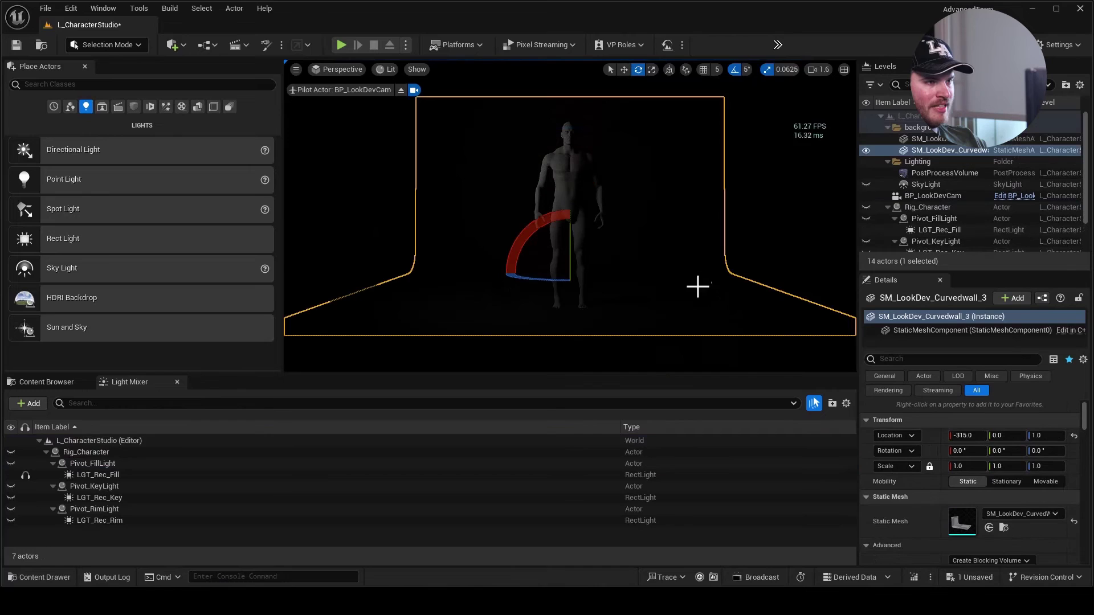
click(345, 181)
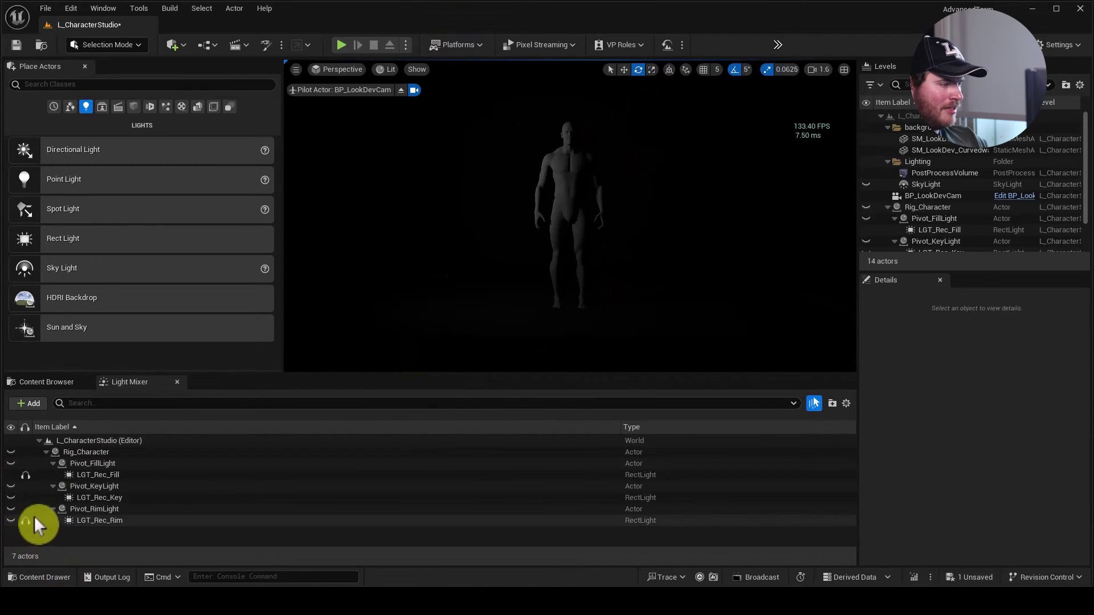
Re-enable the key light and solo both LGT_Rec_Key and LGT_Rec_Fill.
click(11, 498)
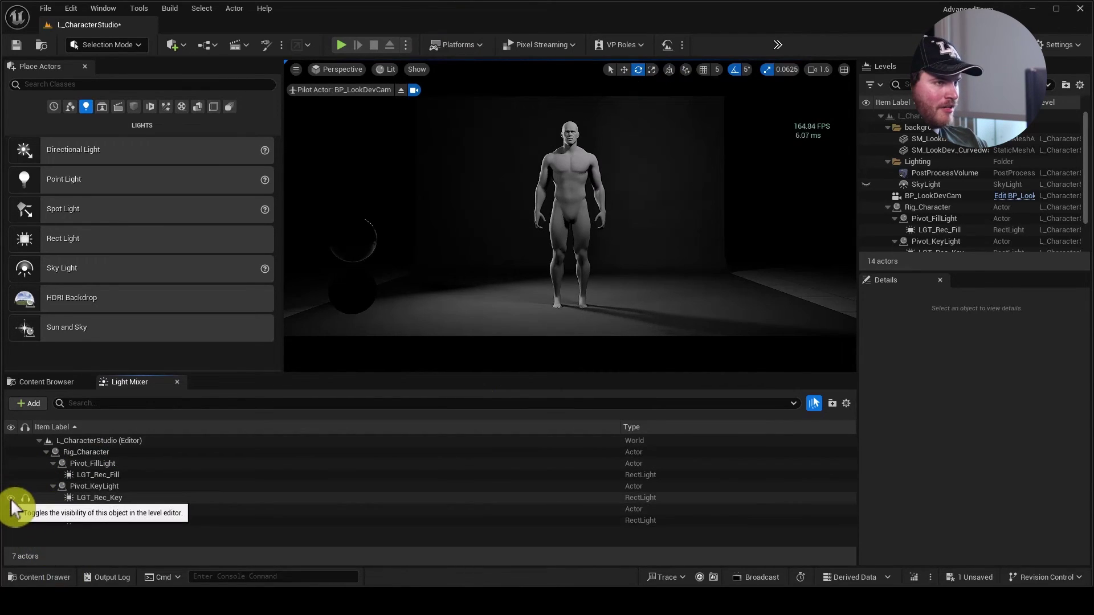
click(114, 500)
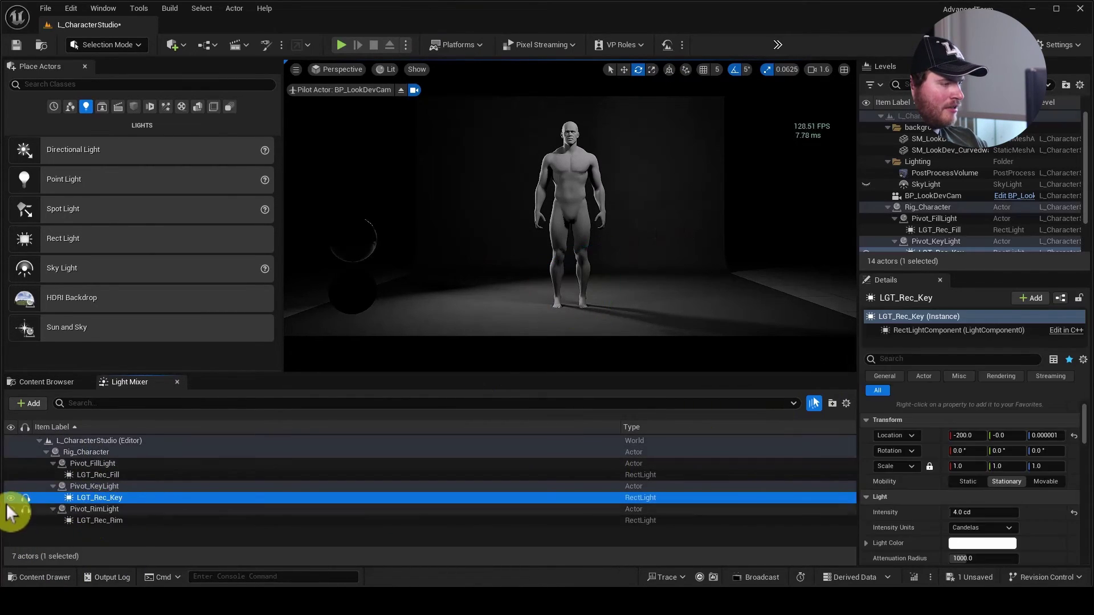
click(25, 498)
click(26, 475)
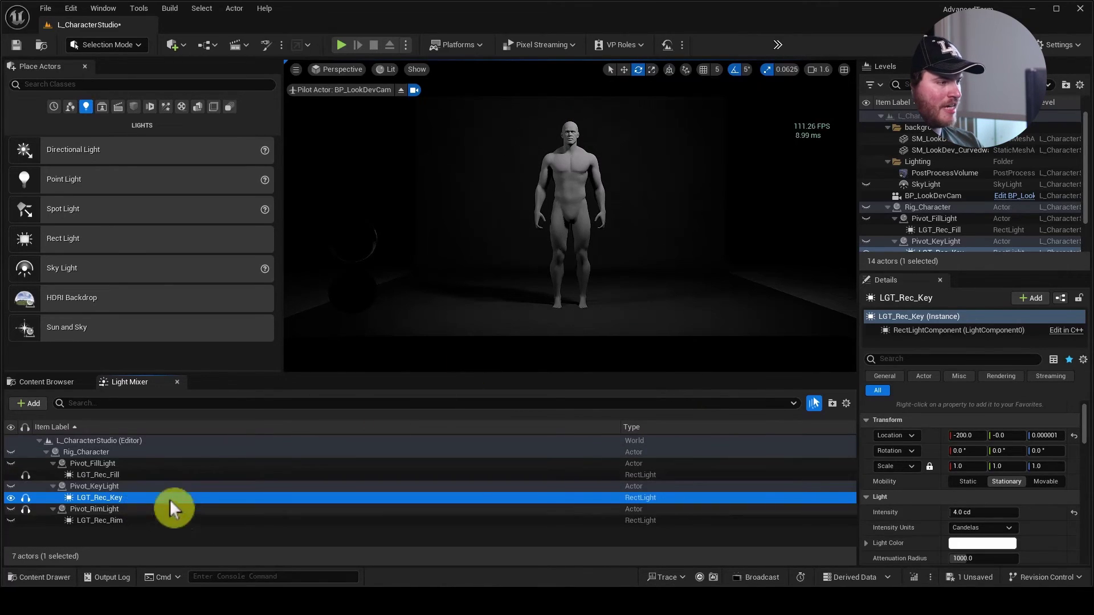
click(25, 475)
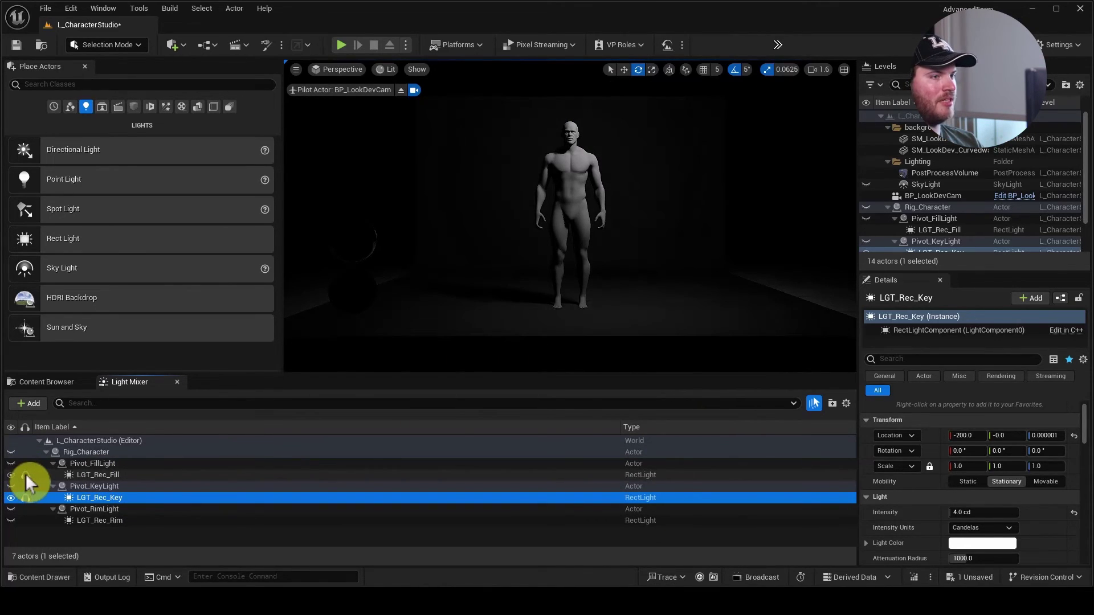
click(25, 474)
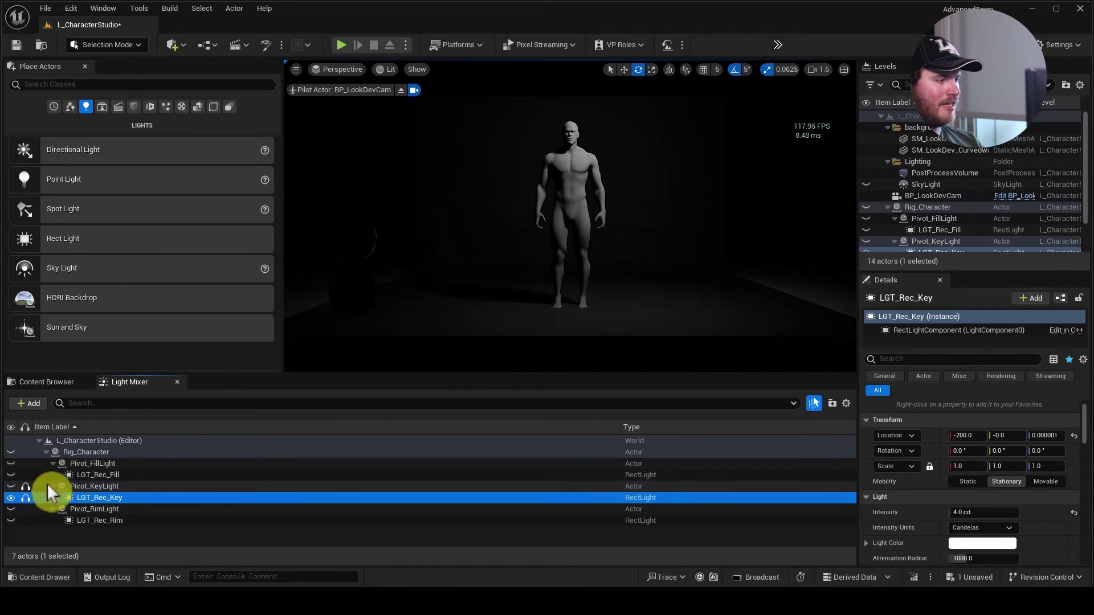
click(25, 475)
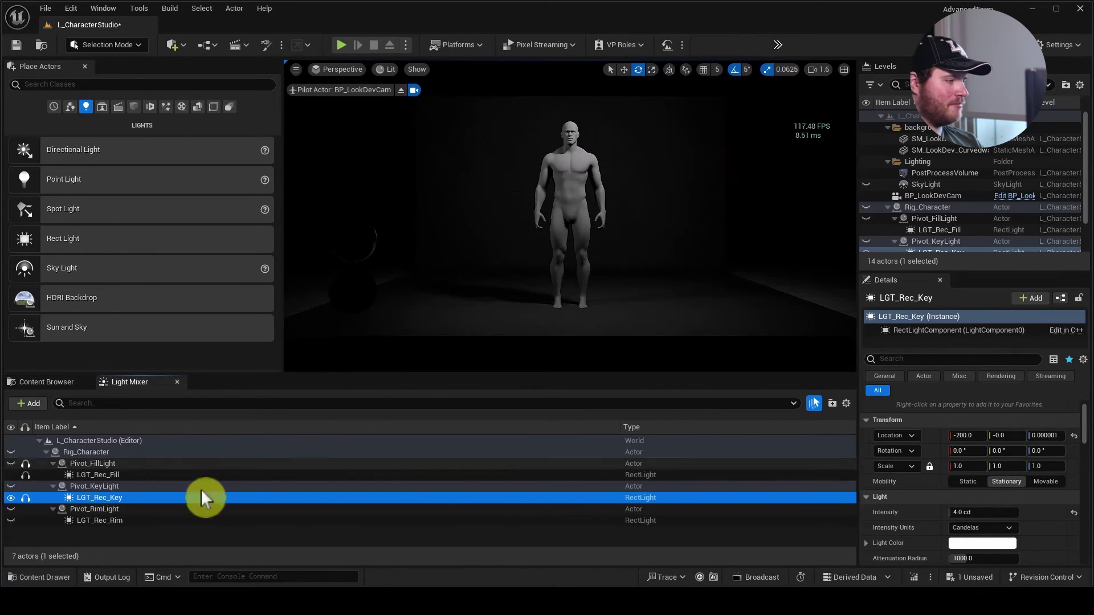
Solo the key and rim lights, then rotate Pivot_RimLight to -25° pitch at about -50° yaw.
click(25, 497)
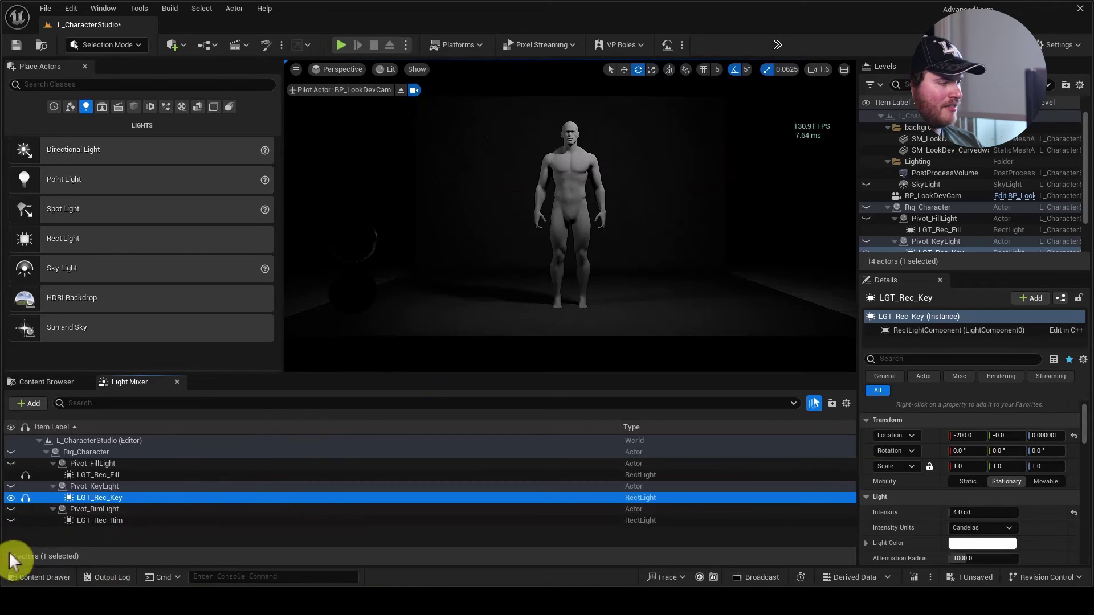
click(26, 520)
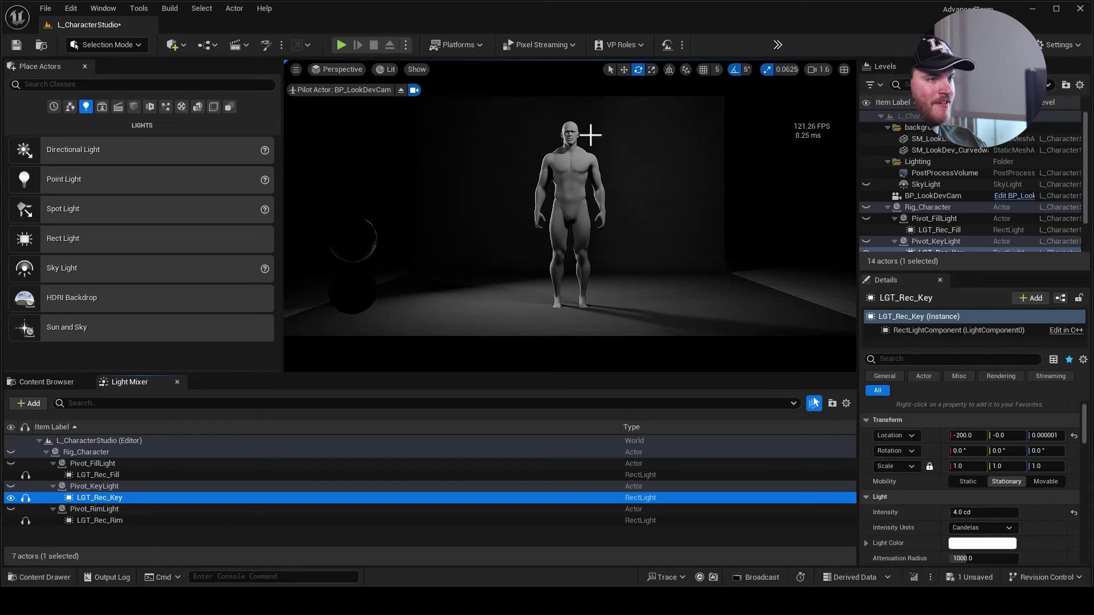
click(105, 510)
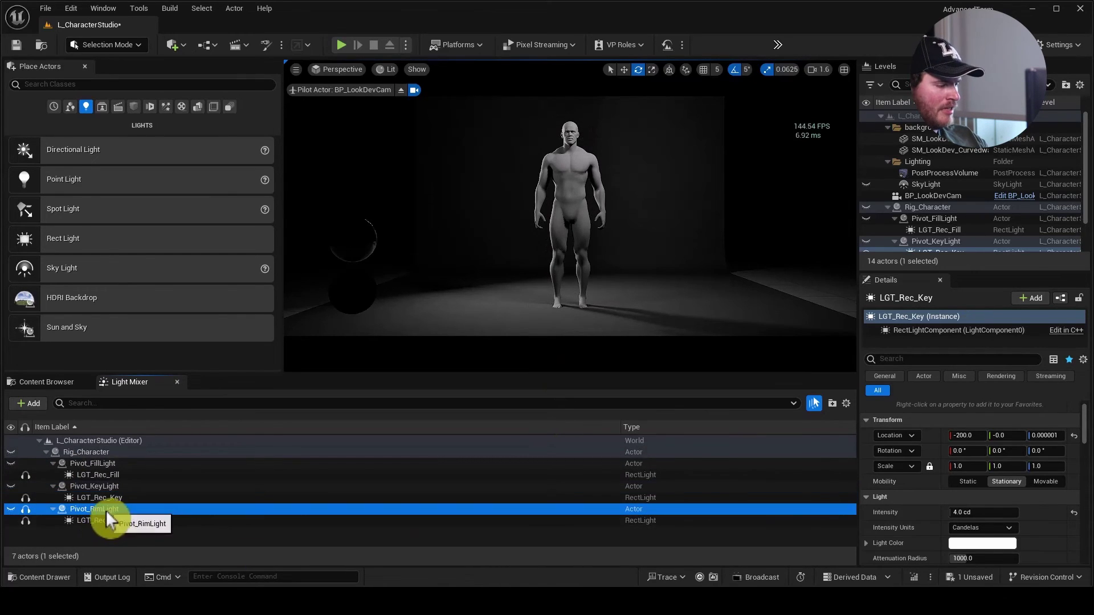
drag(706, 252, 493, 262)
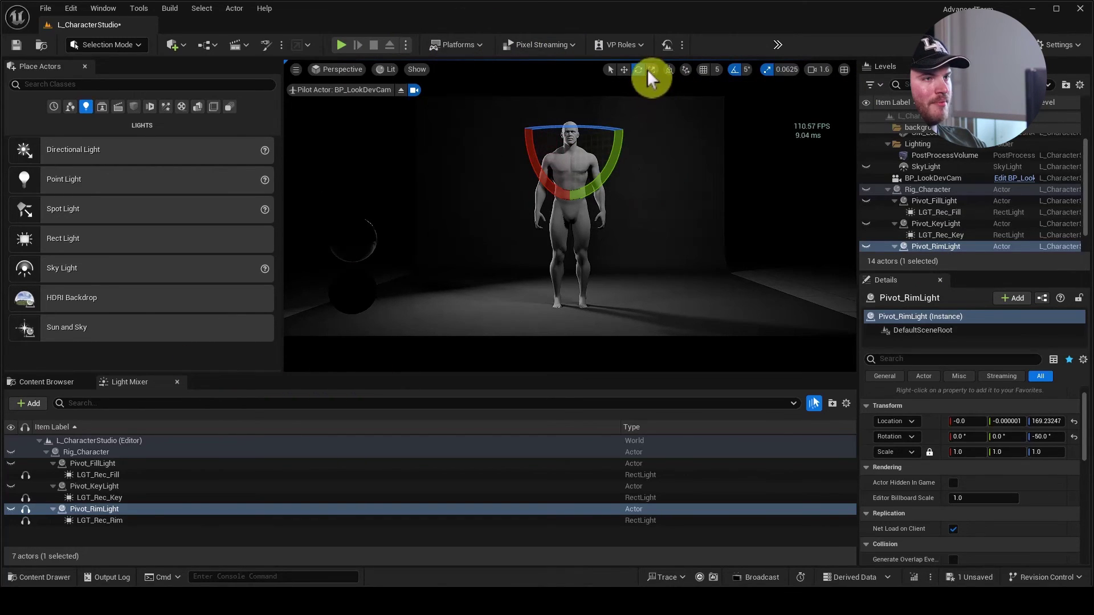
drag(717, 189, 680, 180)
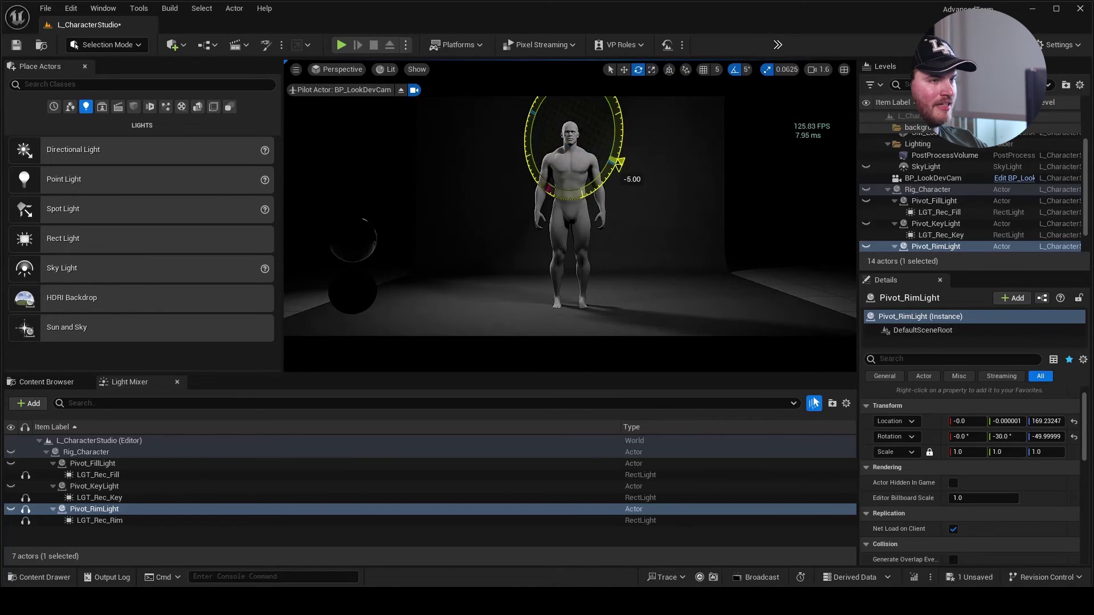
drag(621, 163, 721, 190)
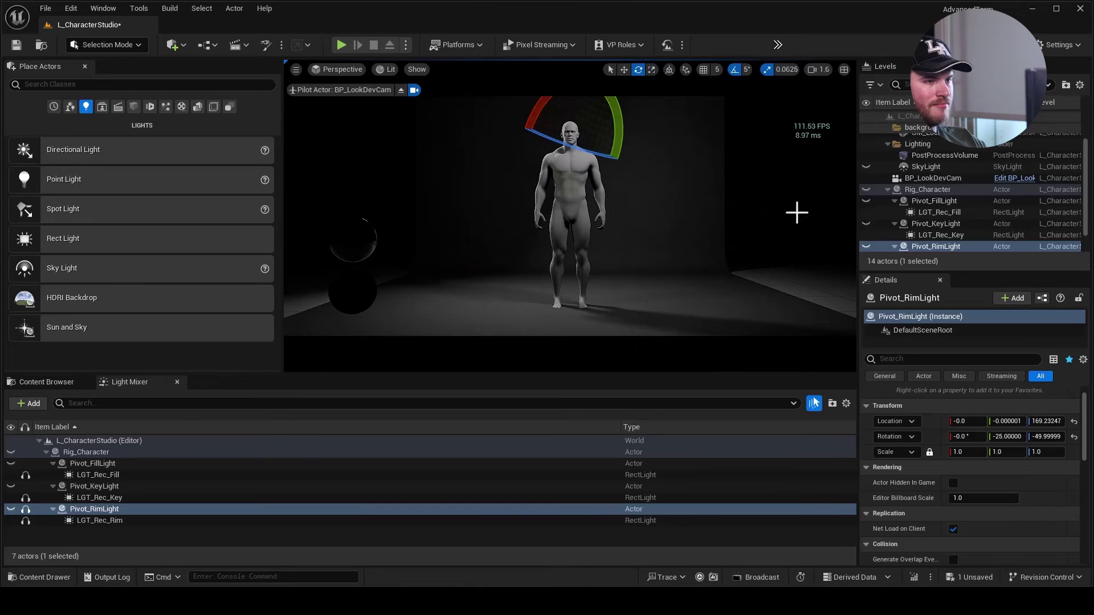
click(805, 200)
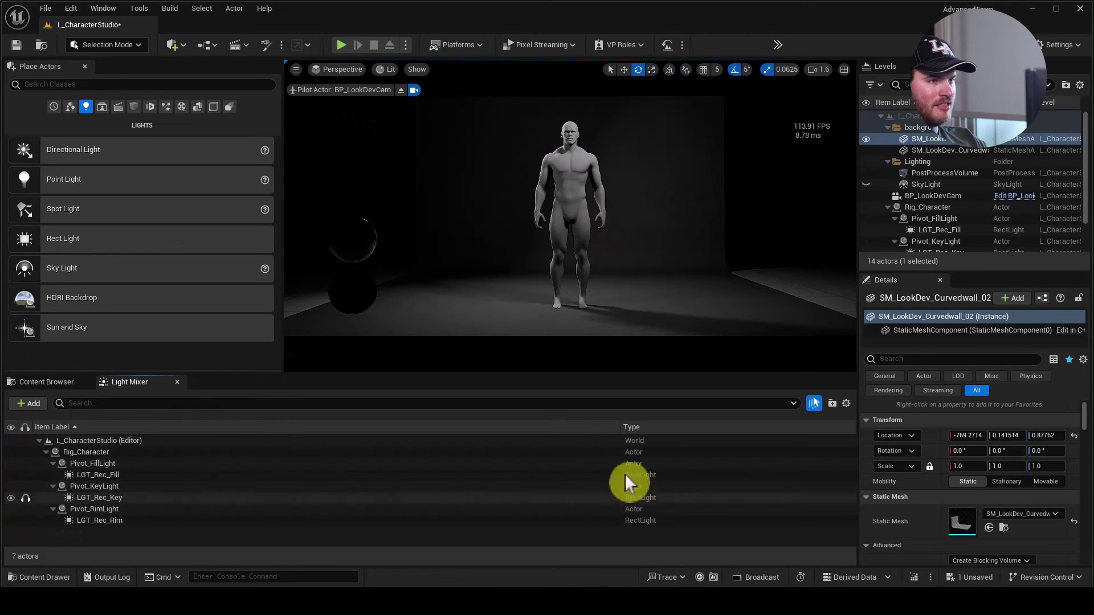
Hide the SkyLight and open the LS_CharacterRigTest level sequence.
click(912, 186)
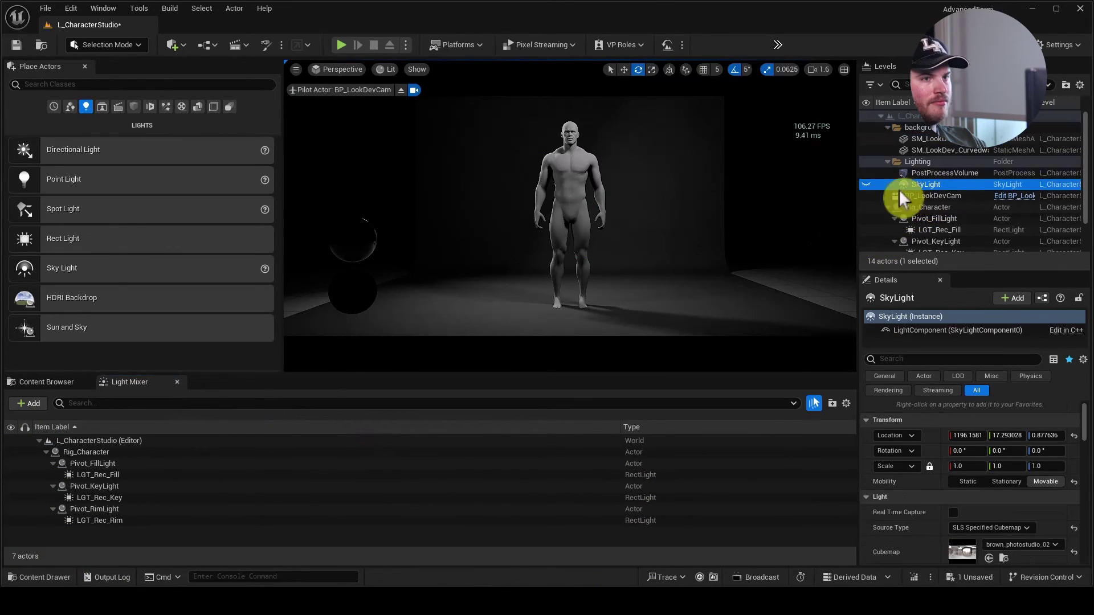
click(865, 186)
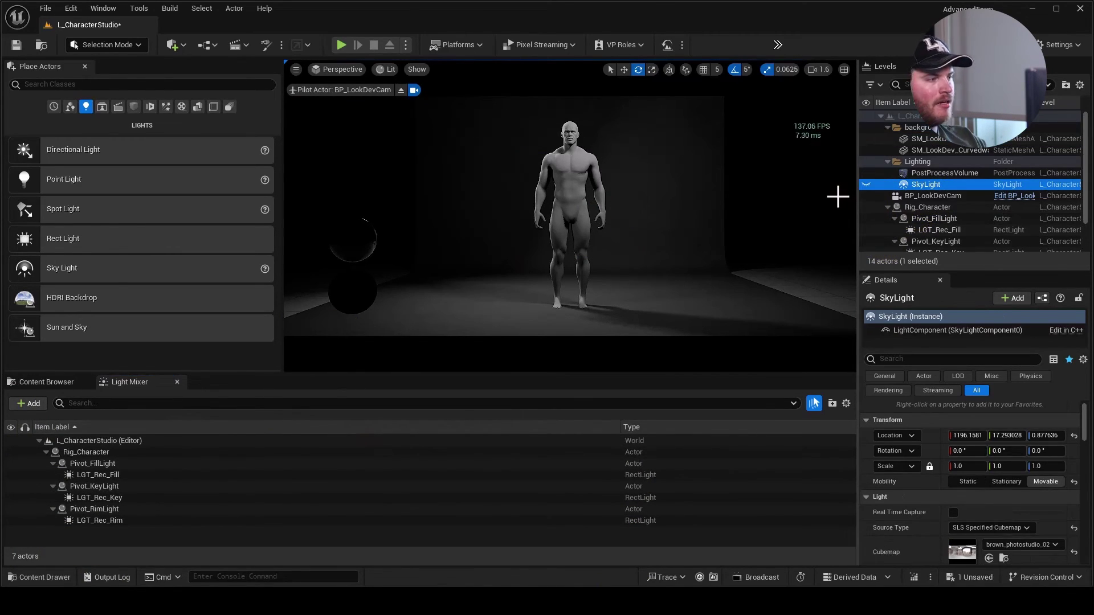
click(47, 380)
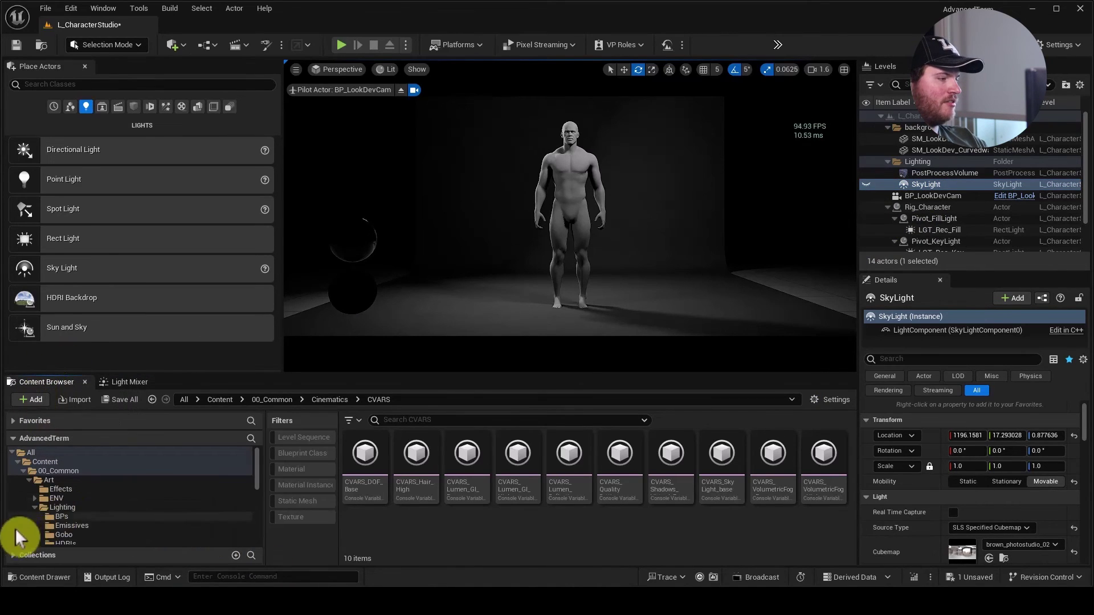
click(57, 511)
double_click(570, 456)
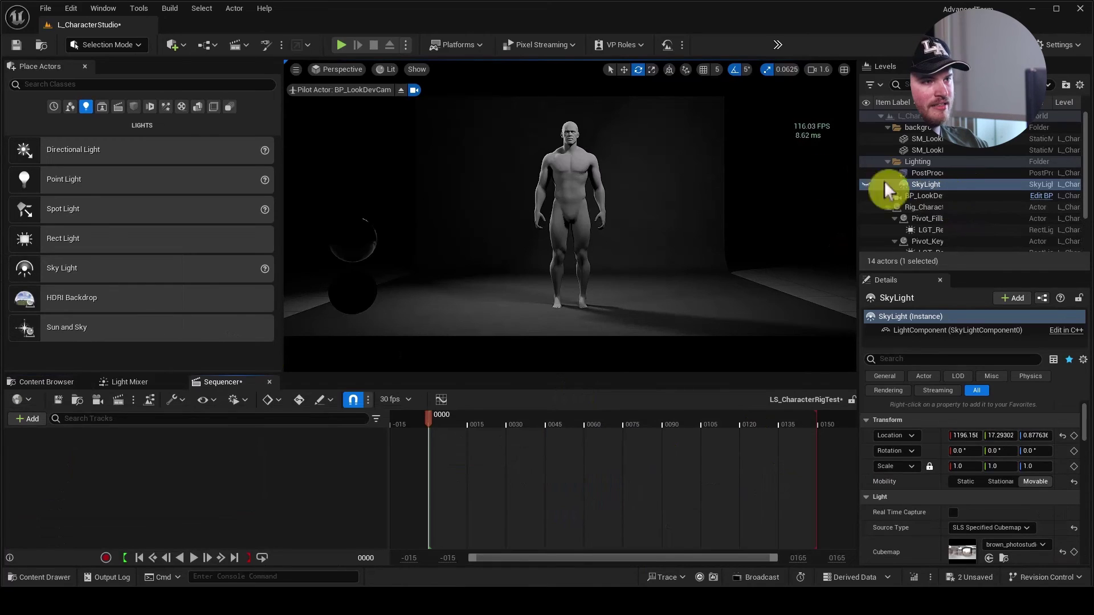
Add the character mesh and the seven selected rig pivots and lights as Sequencer tracks.
click(562, 173)
right_click(257, 482)
click(285, 272)
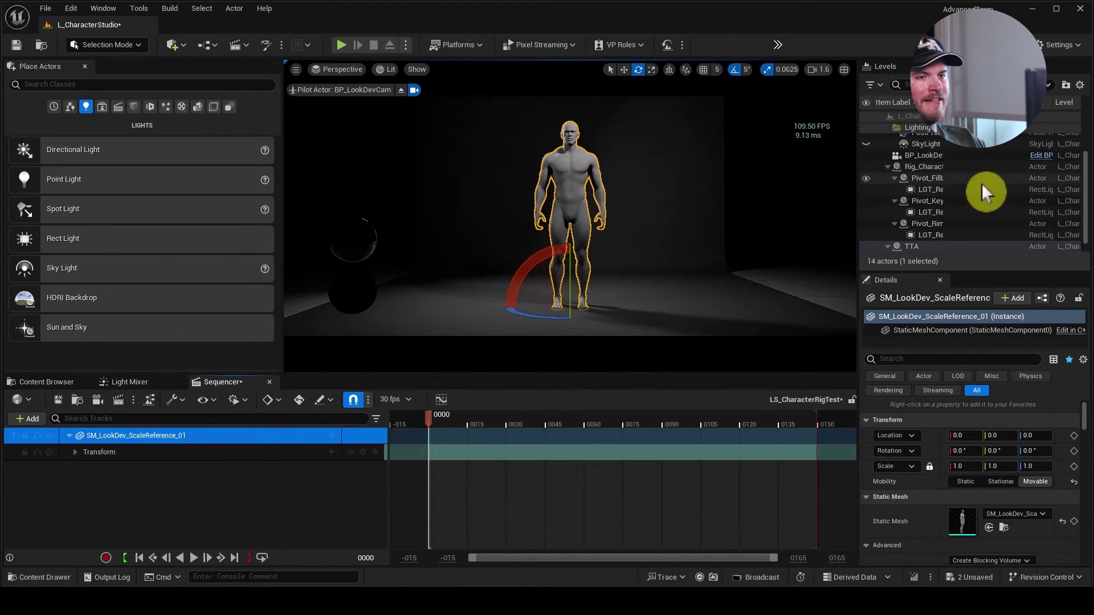
click(928, 169)
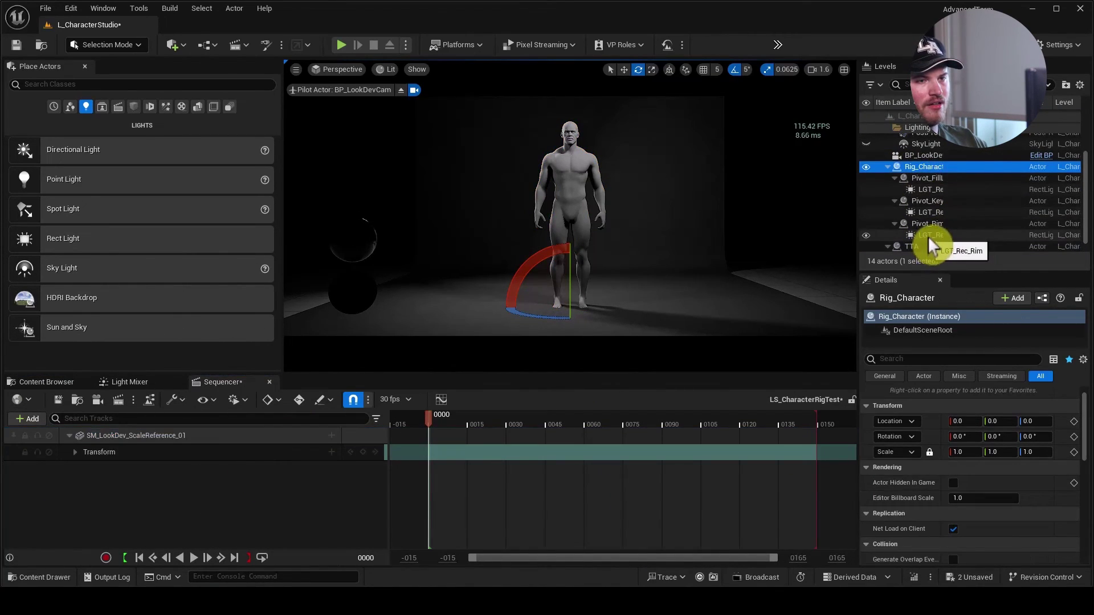
shift+click(928, 234)
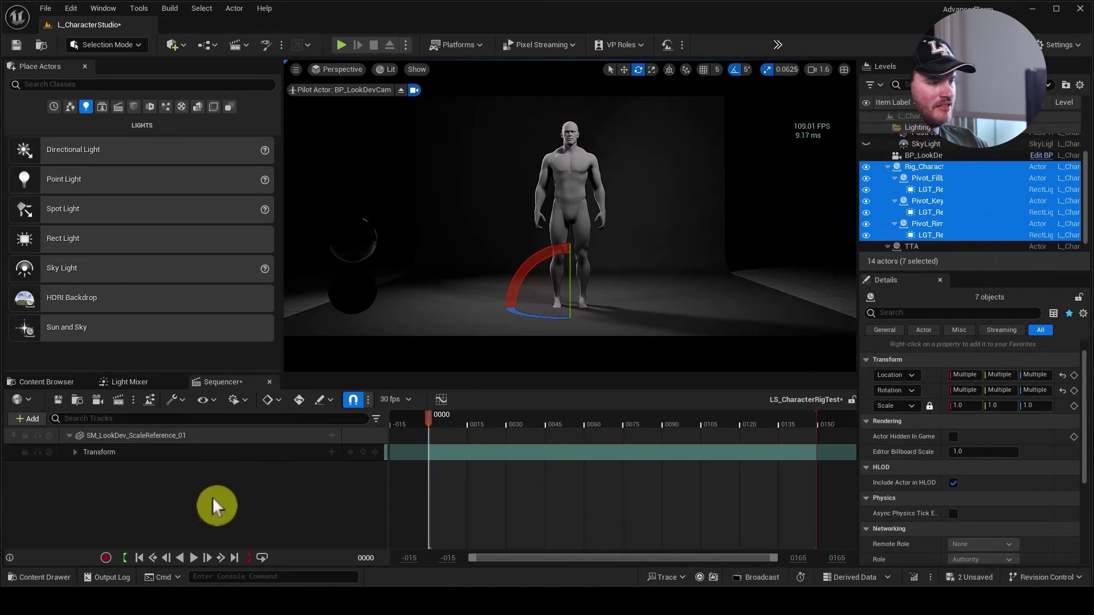
right_click(317, 489)
mouse_move(458, 280)
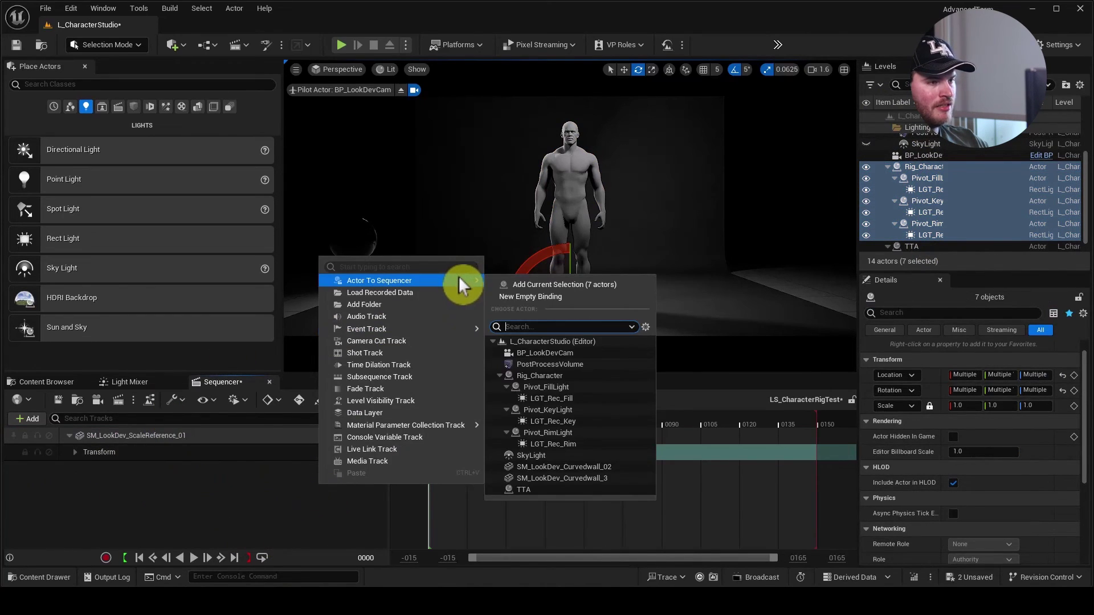
click(570, 283)
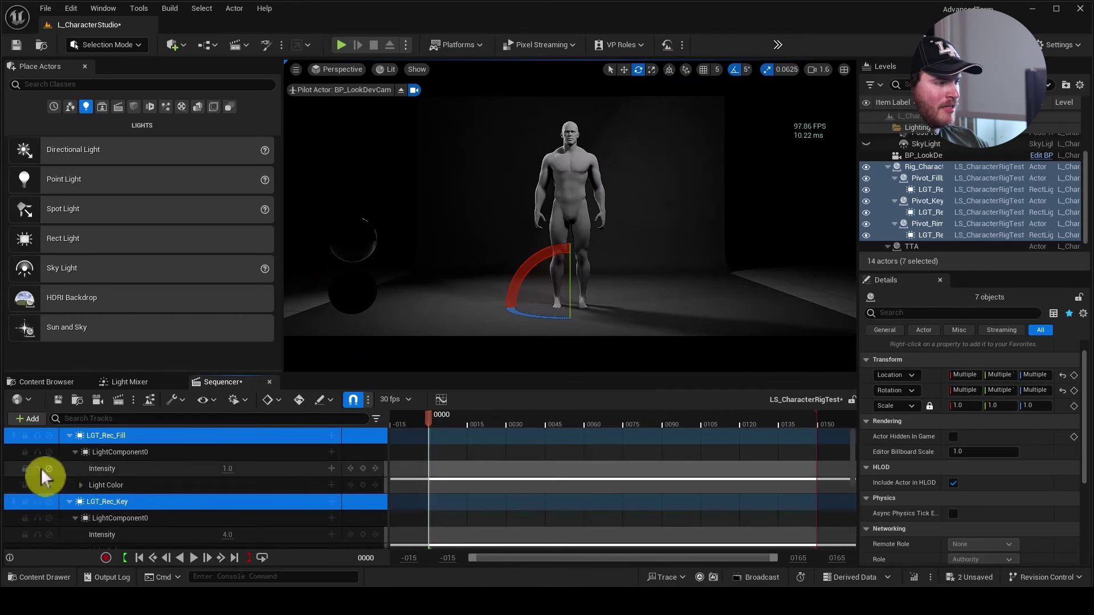
Collapse the three LGT_Rec light tracks, expand the Pivots folder and select Rig_Character.
scroll(40, 467, up, 1)
scroll(75, 476, up, 1)
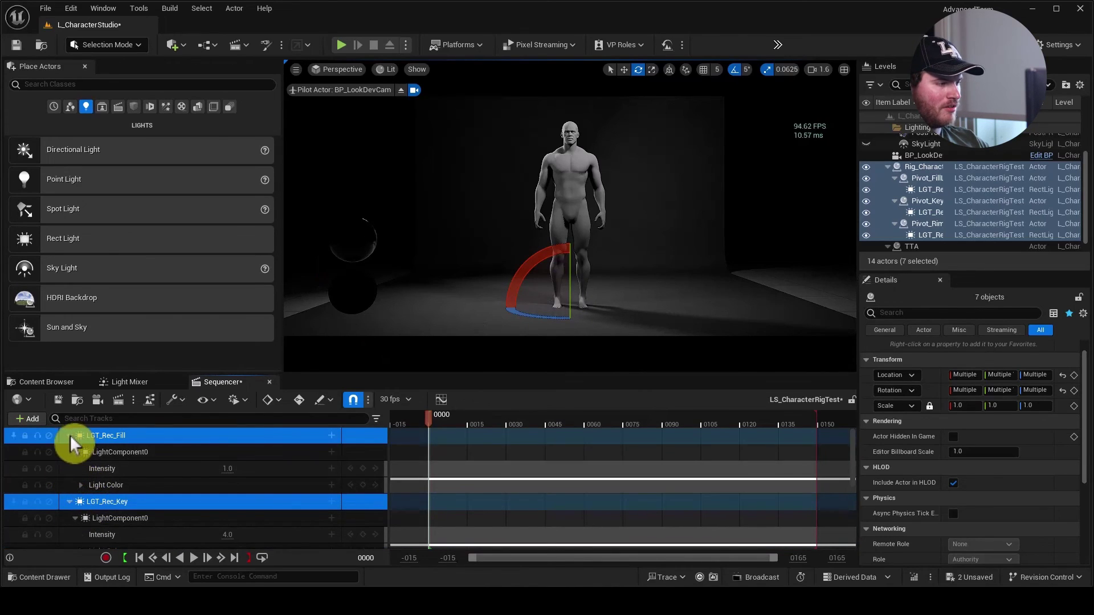
click(69, 435)
click(70, 453)
click(69, 469)
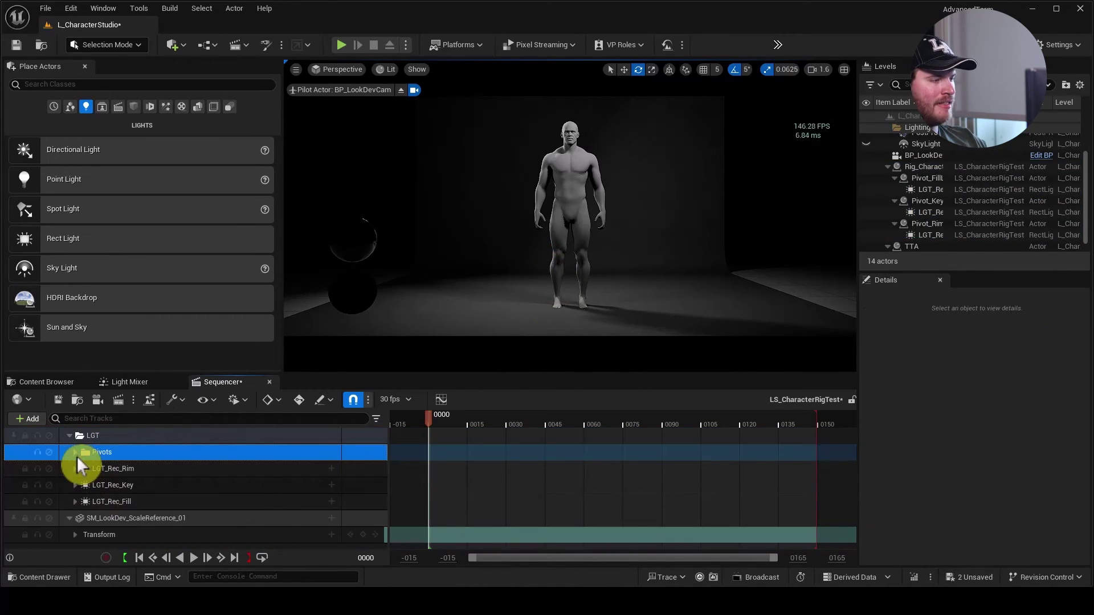
click(75, 452)
click(75, 453)
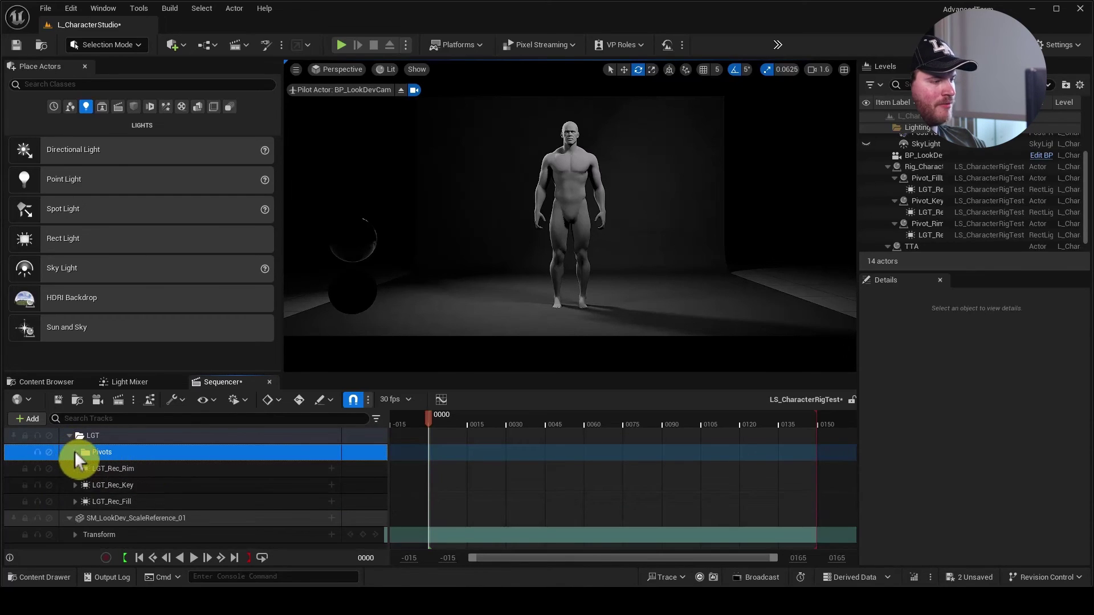
click(122, 518)
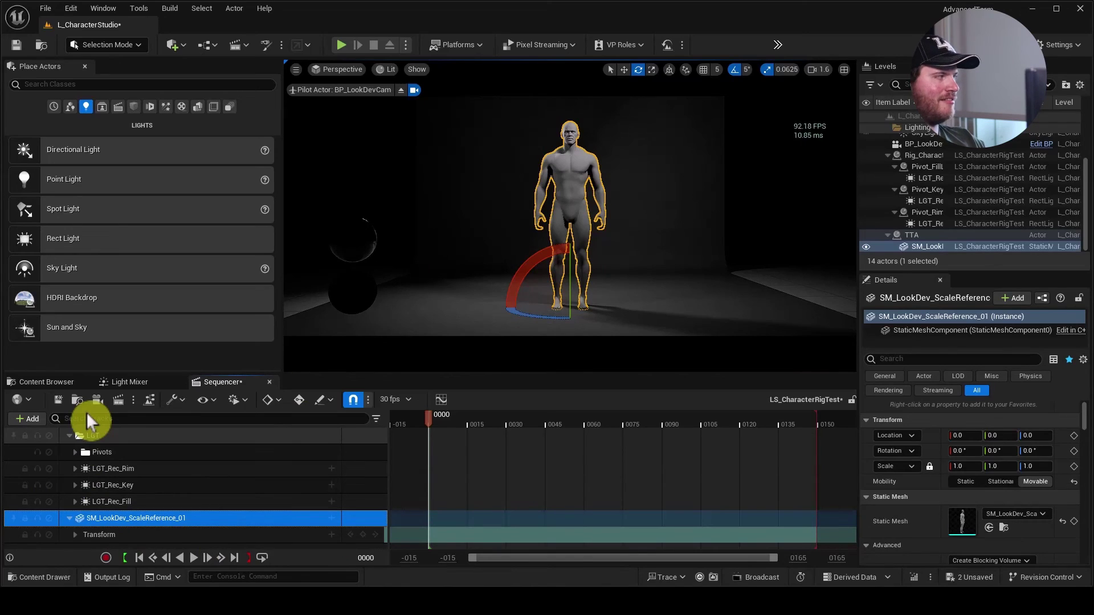
click(75, 453)
click(106, 455)
click(147, 468)
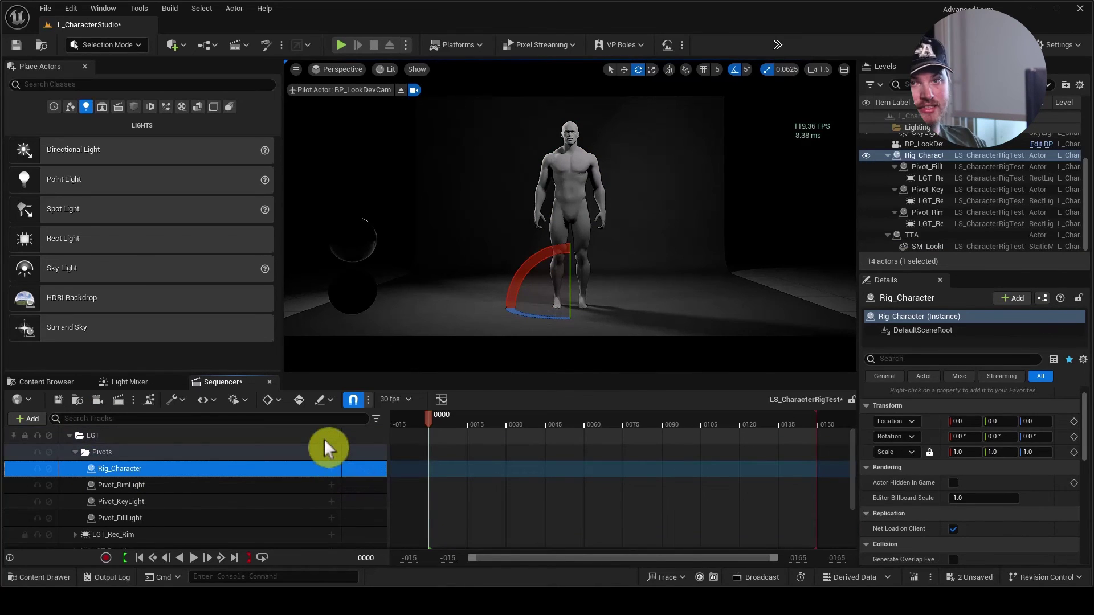
Attach Rig_Character to the character mesh and scrub to frame 64 to verify it.
right_click(331, 470)
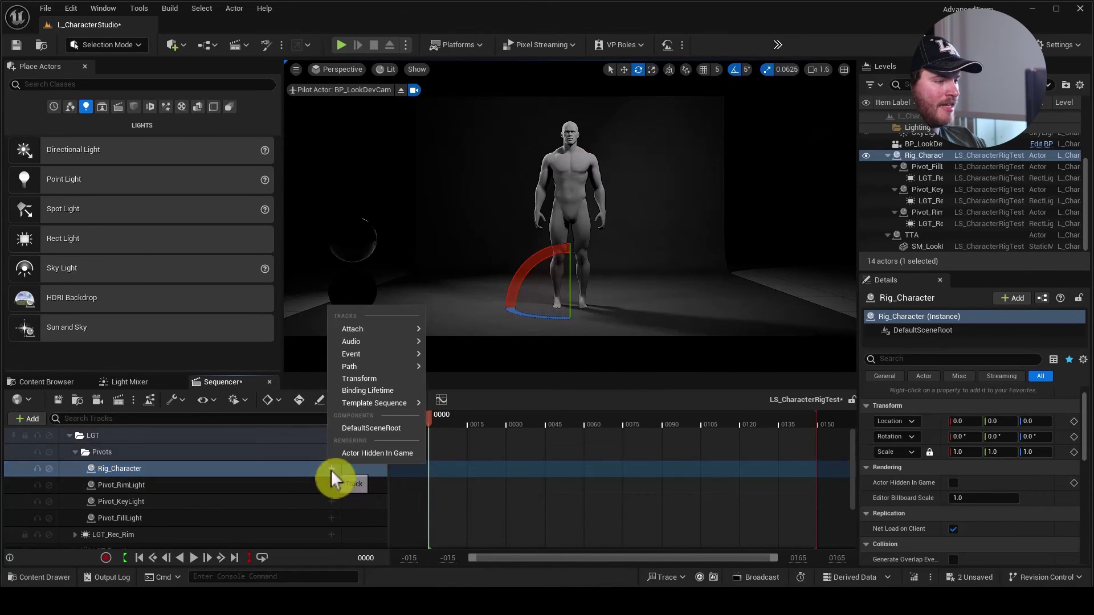
mouse_move(335, 366)
mouse_move(381, 330)
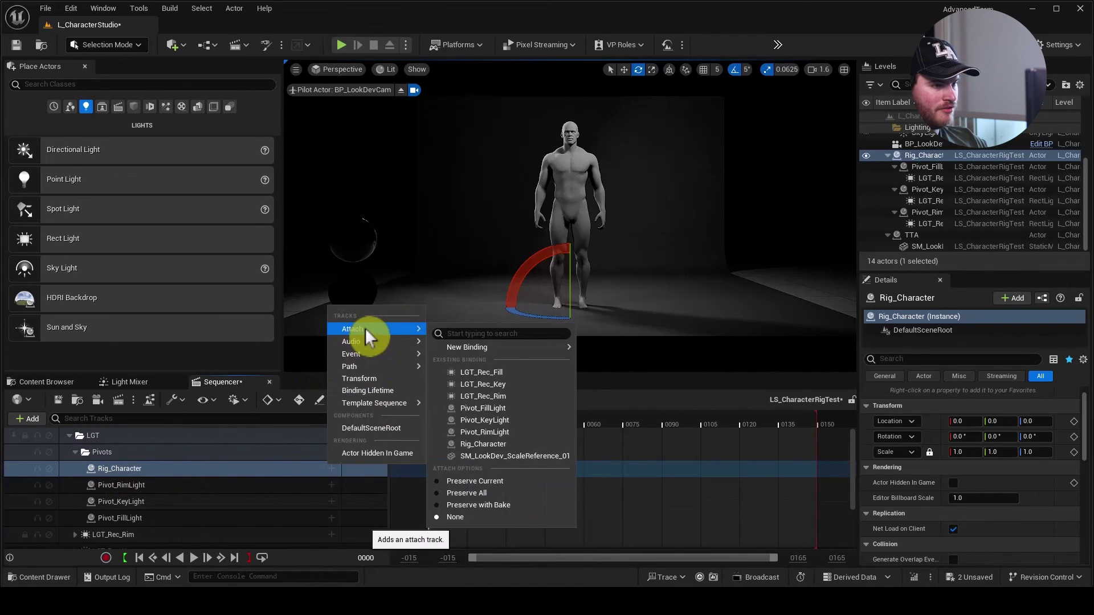
click(557, 457)
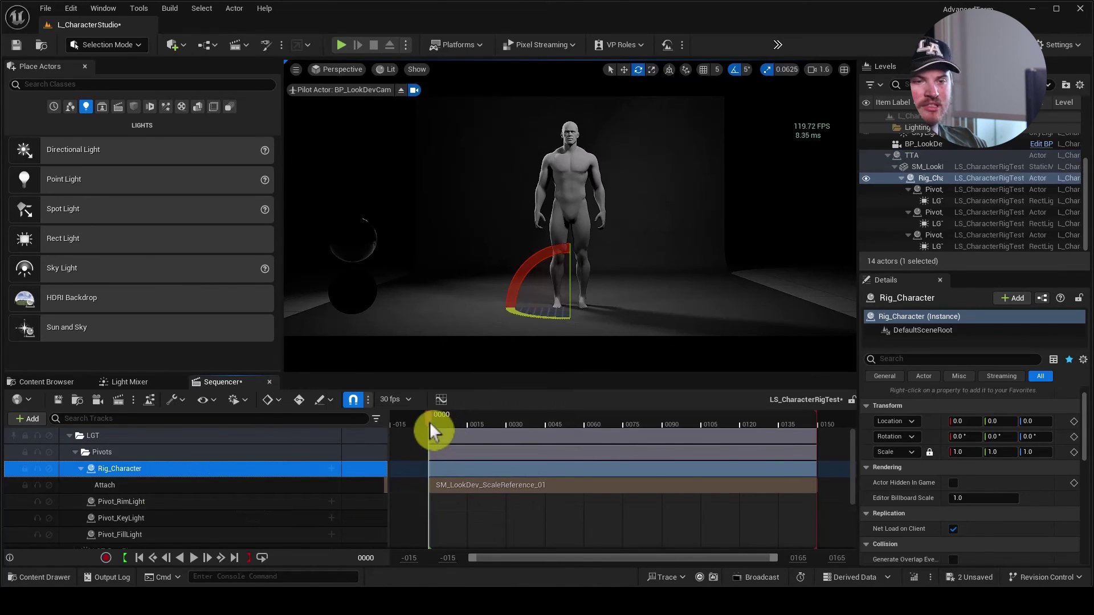
drag(429, 431, 595, 445)
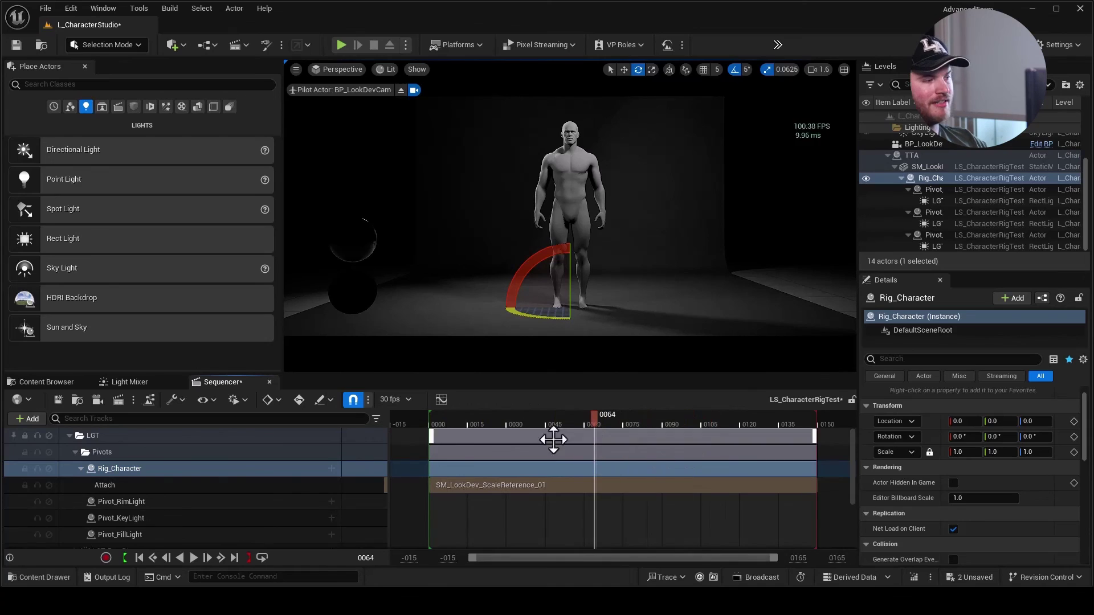
key(ctrl+z)
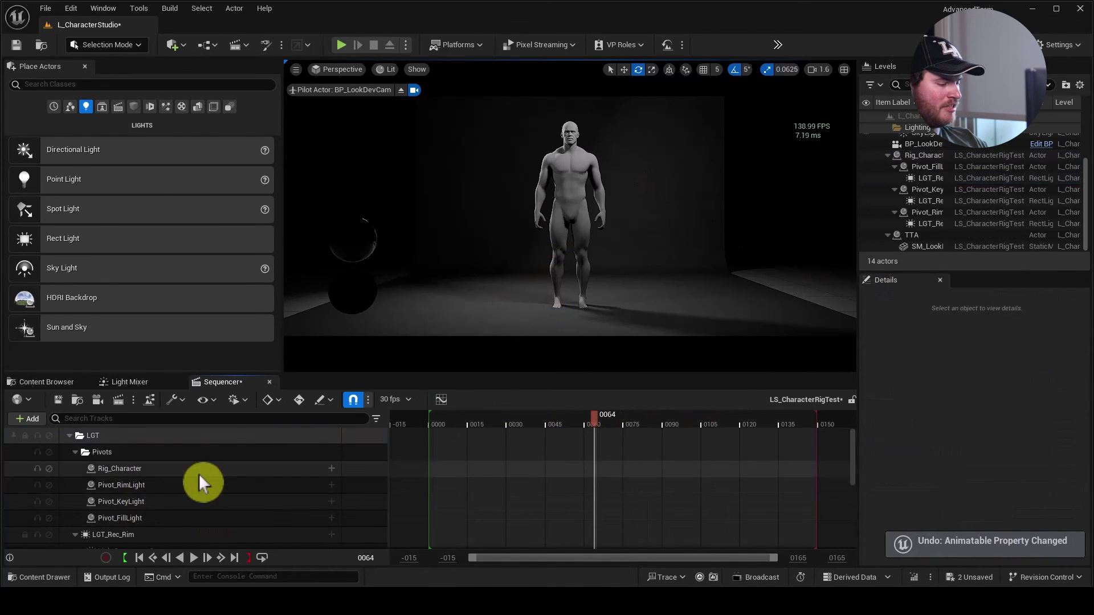
key(ctrl+y)
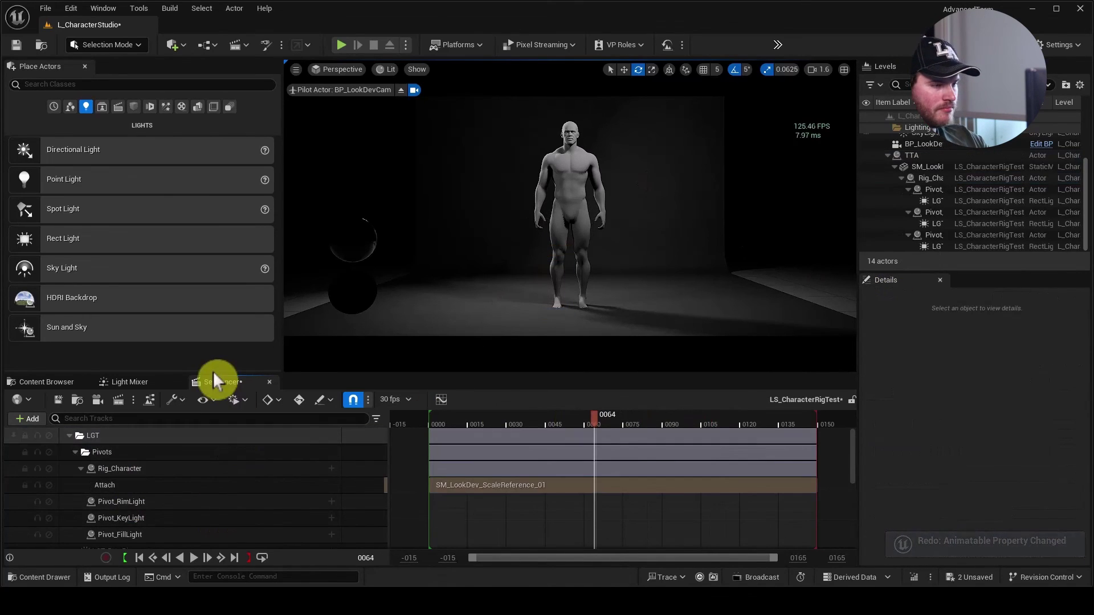
Switch the character mesh to the move gizmo and pull the view back over the stage.
click(574, 197)
key(w)
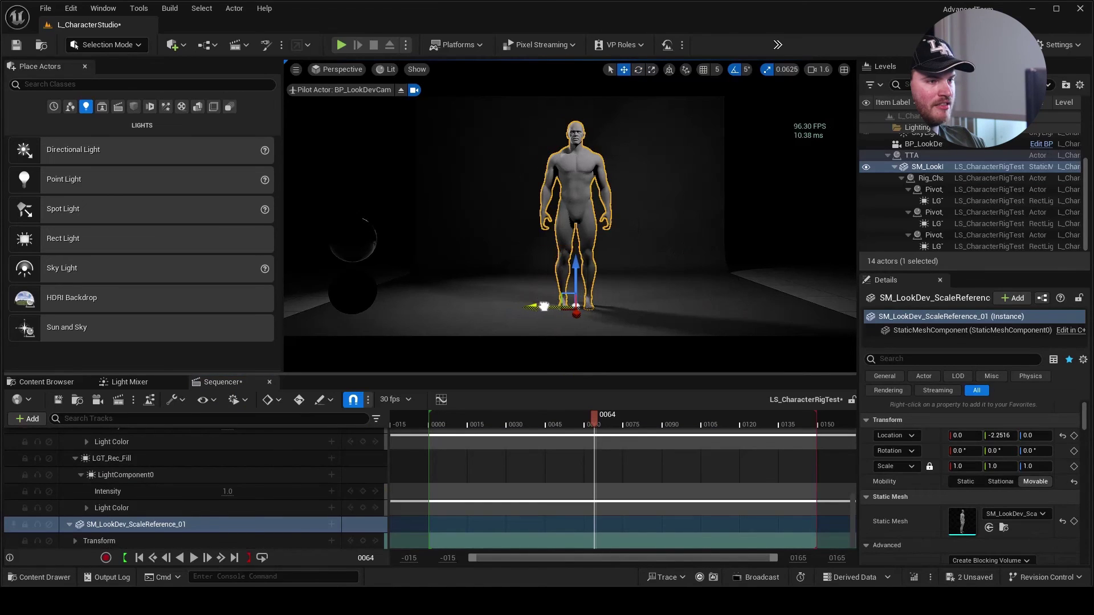
drag(568, 302, 482, 302)
key(ctrl+z)
scroll(122, 490, up, 4)
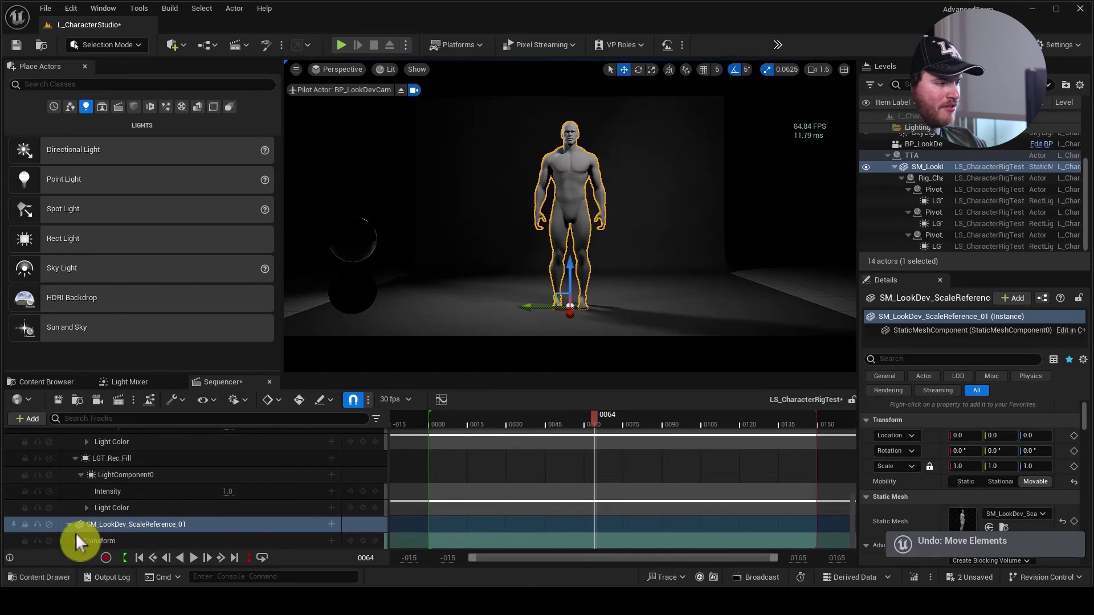
scroll(338, 543, down, 2)
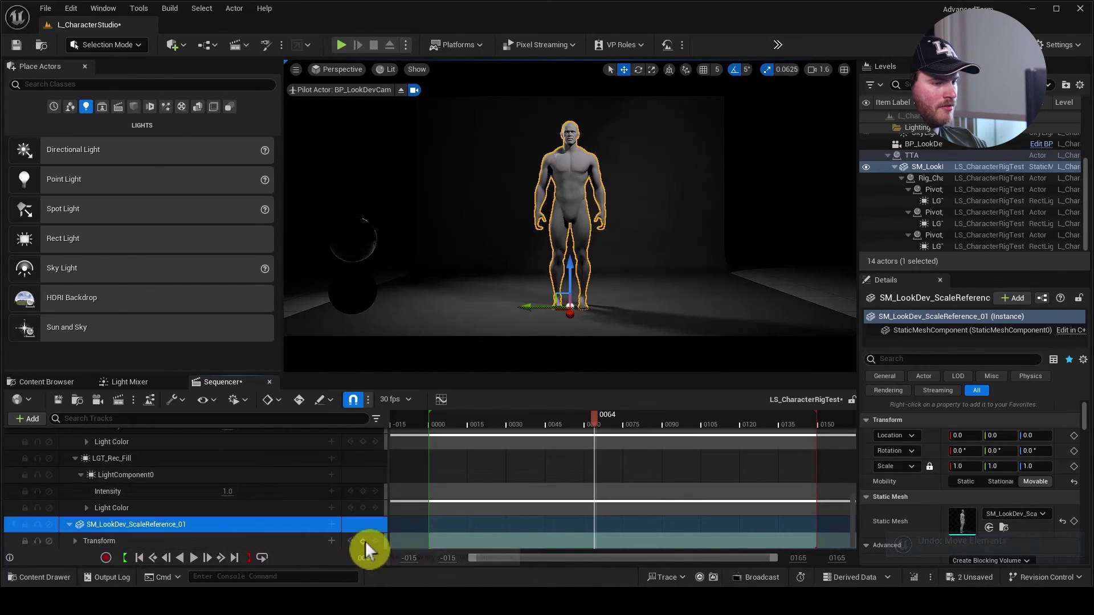
drag(595, 541, 504, 547)
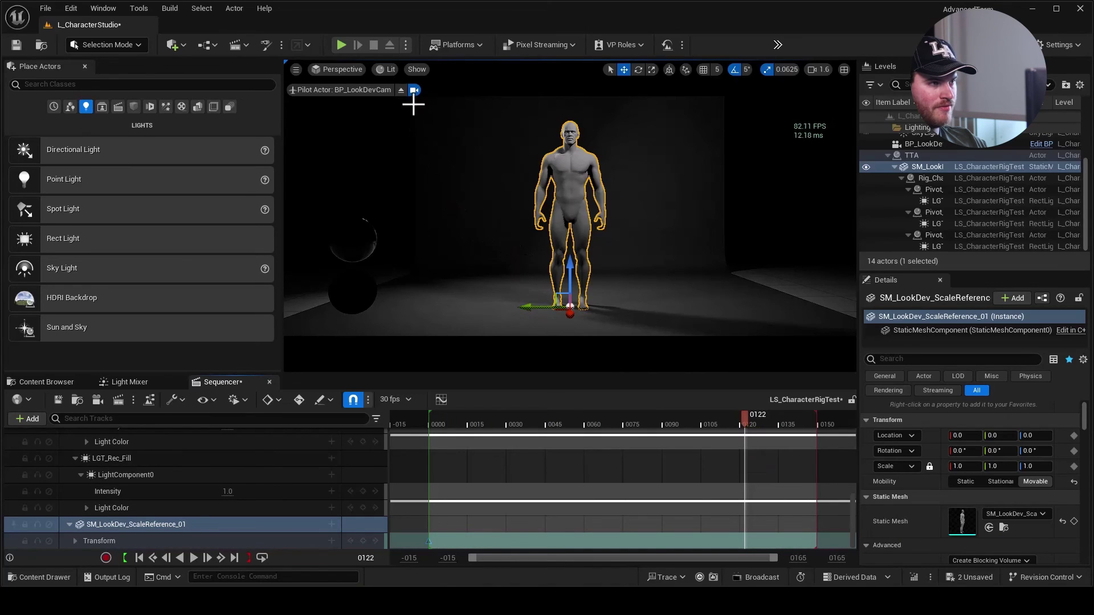
right_drag(414, 104, 465, 190)
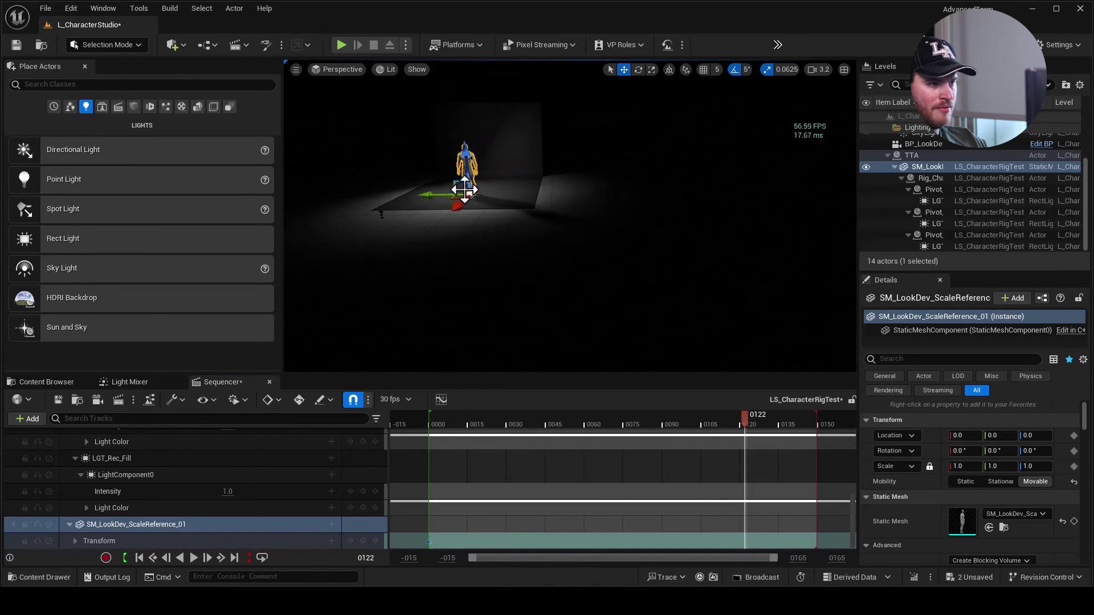
Slide the character mesh to Y -700, key it at frame 122, and play it back.
drag(465, 189, 617, 214)
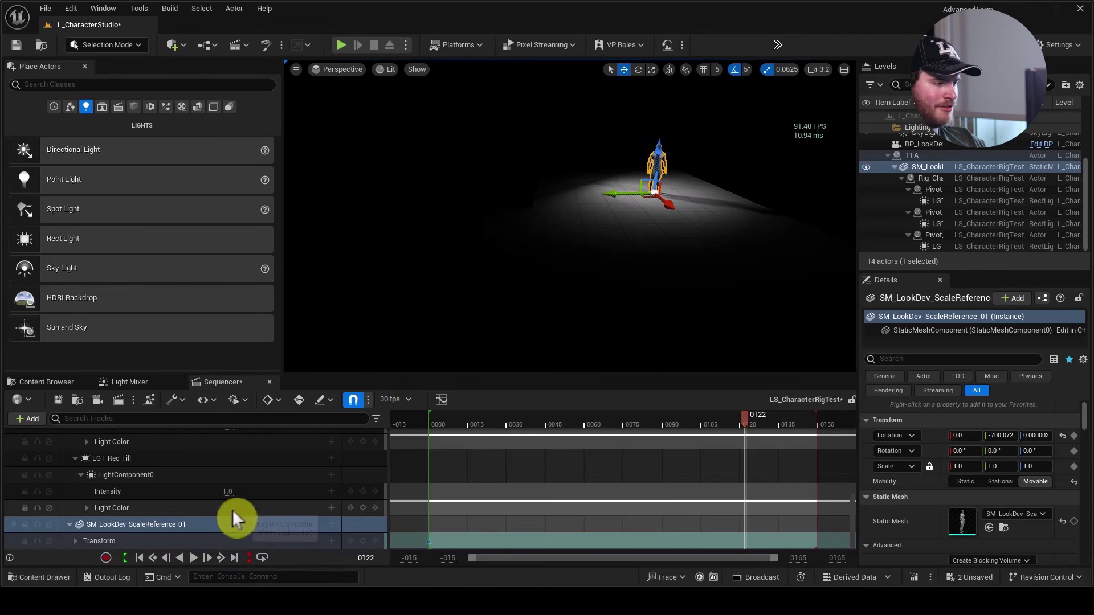
click(363, 542)
drag(748, 432, 490, 432)
key(space)
key(space)
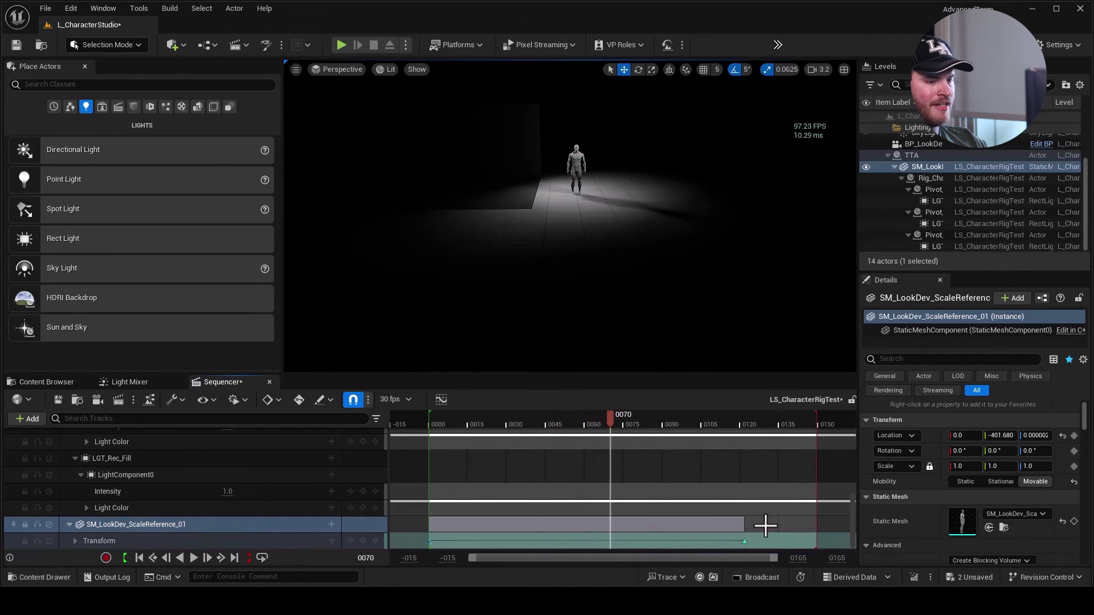
right_drag(500, 286, 500, 285)
scroll(109, 469, up, 5)
Add a Transform track to Rig_Character, undoing a stray one added to Pivot_RimLight.
click(131, 459)
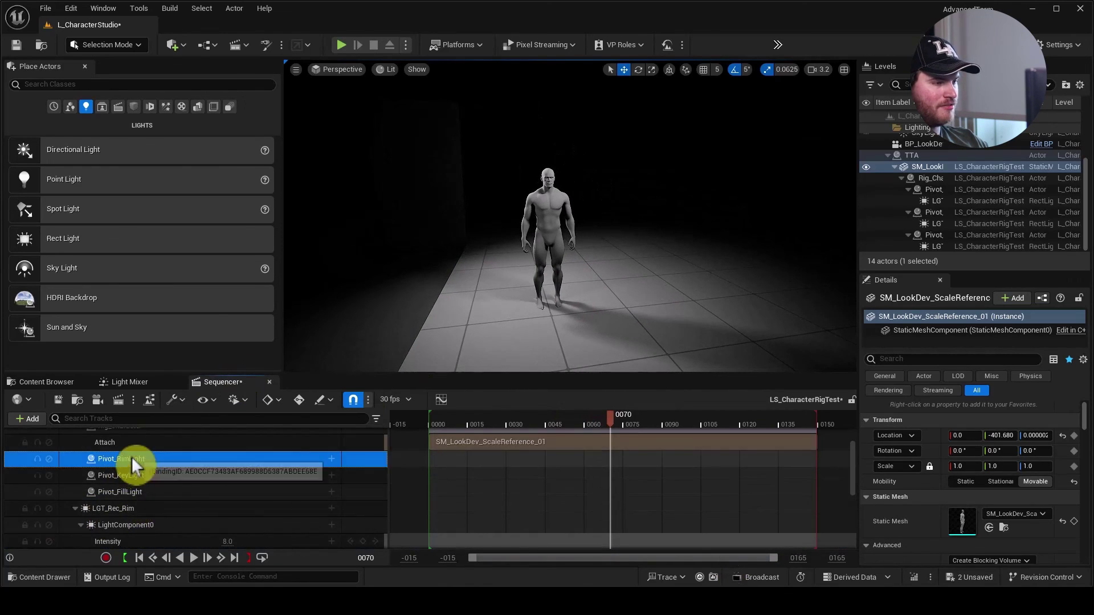
right_click(324, 462)
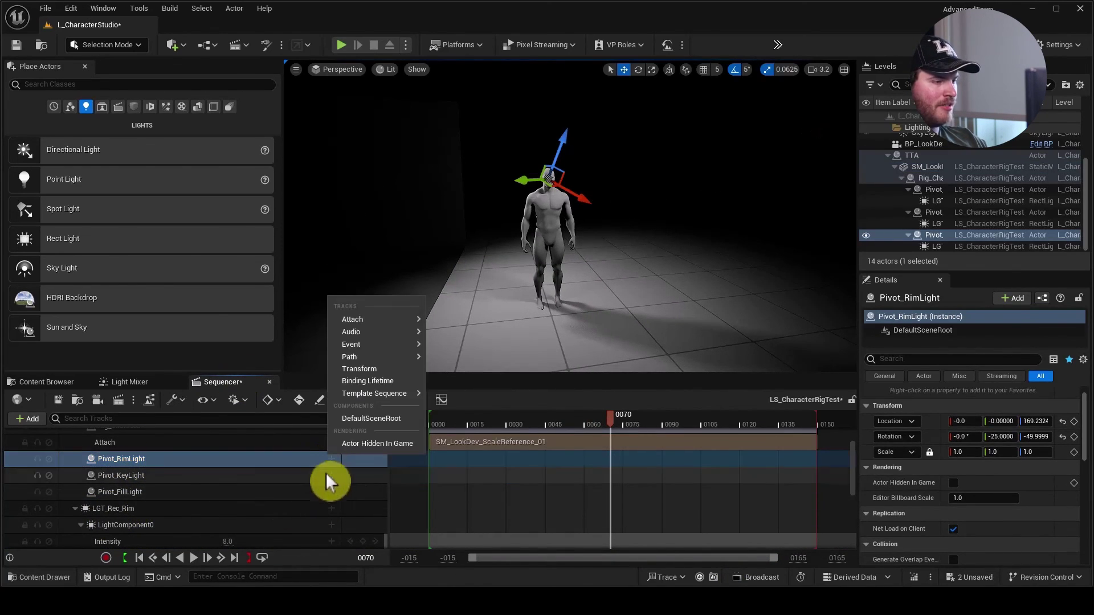
click(388, 369)
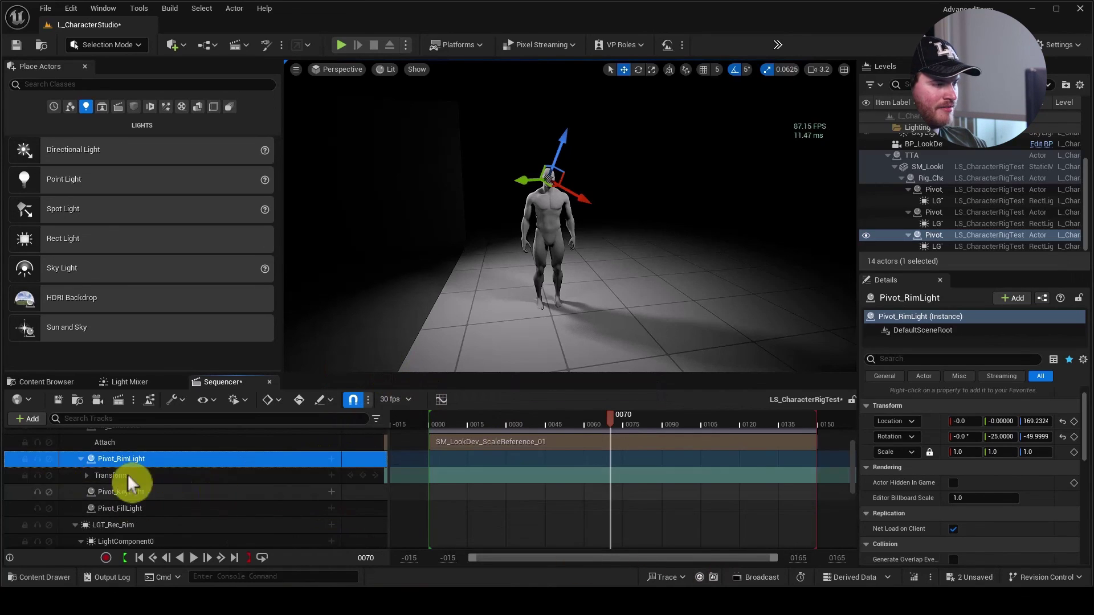
click(670, 70)
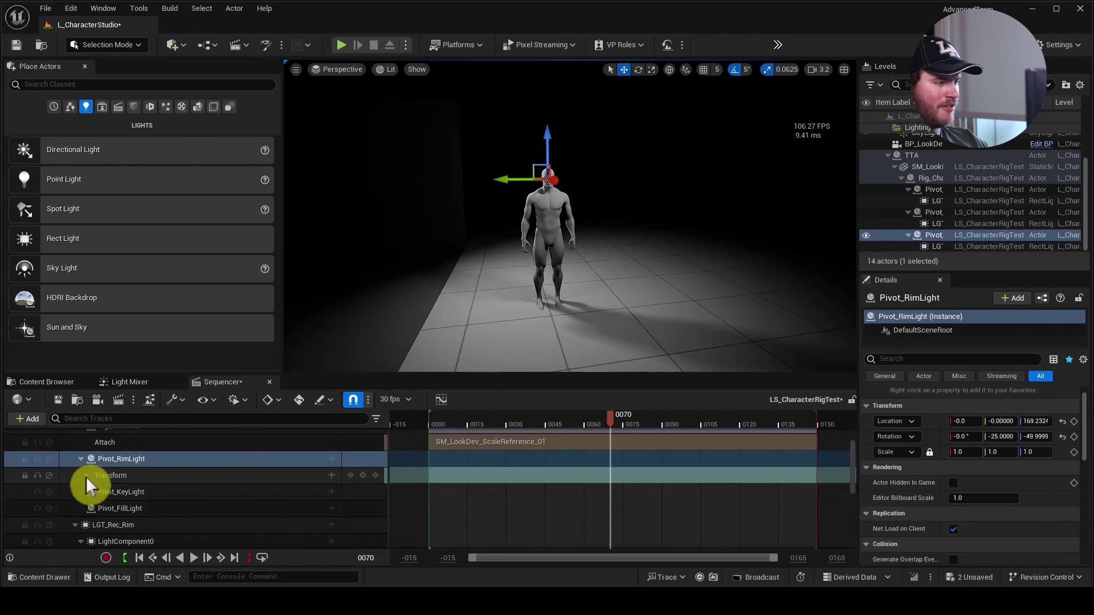
key(ctrl+z)
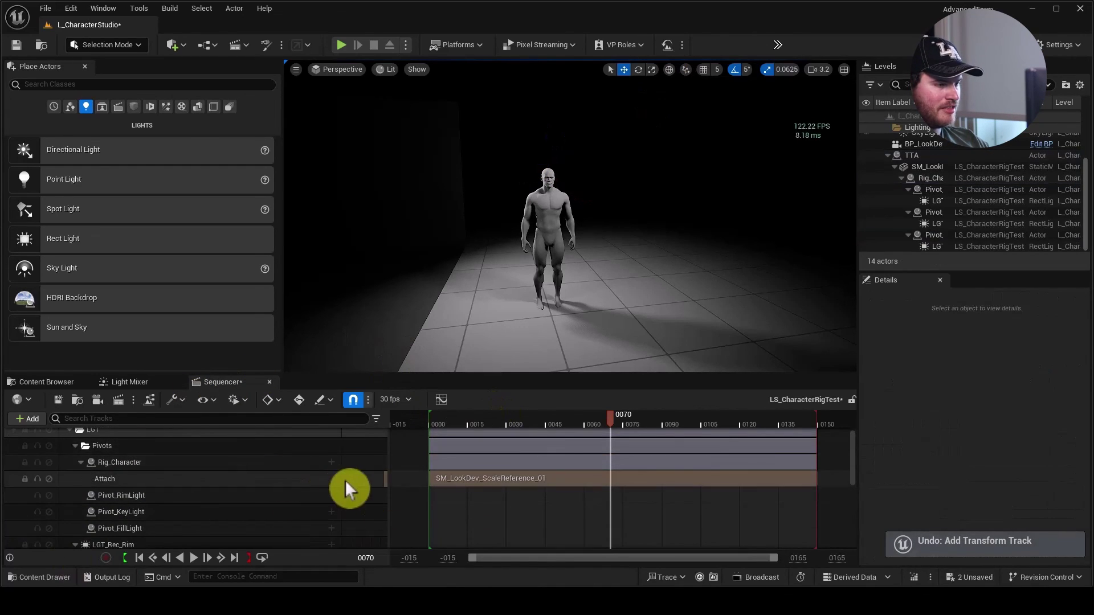
click(332, 463)
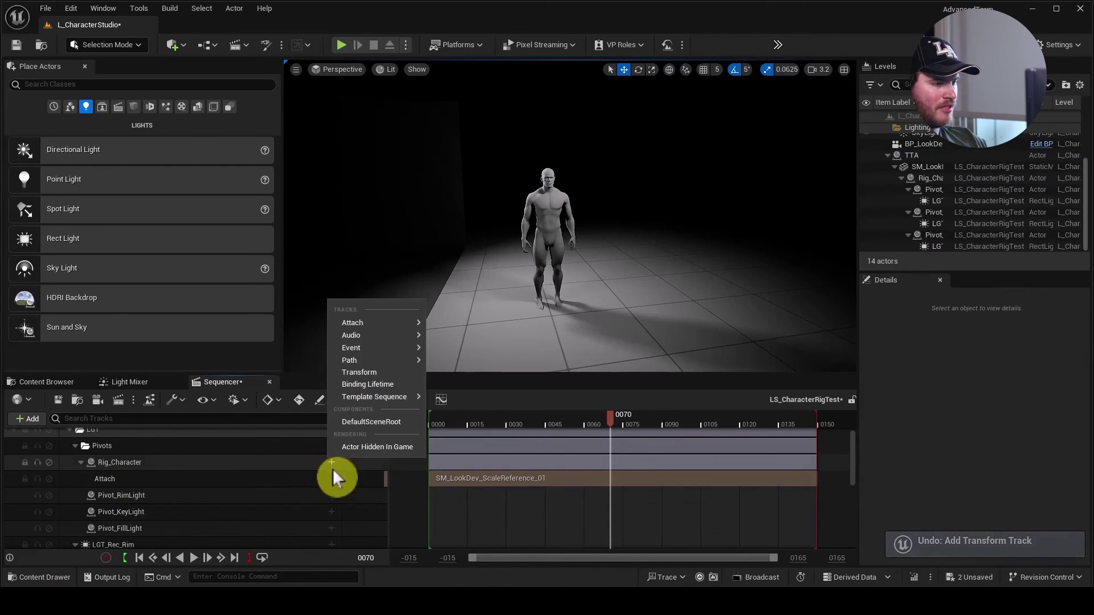
click(392, 372)
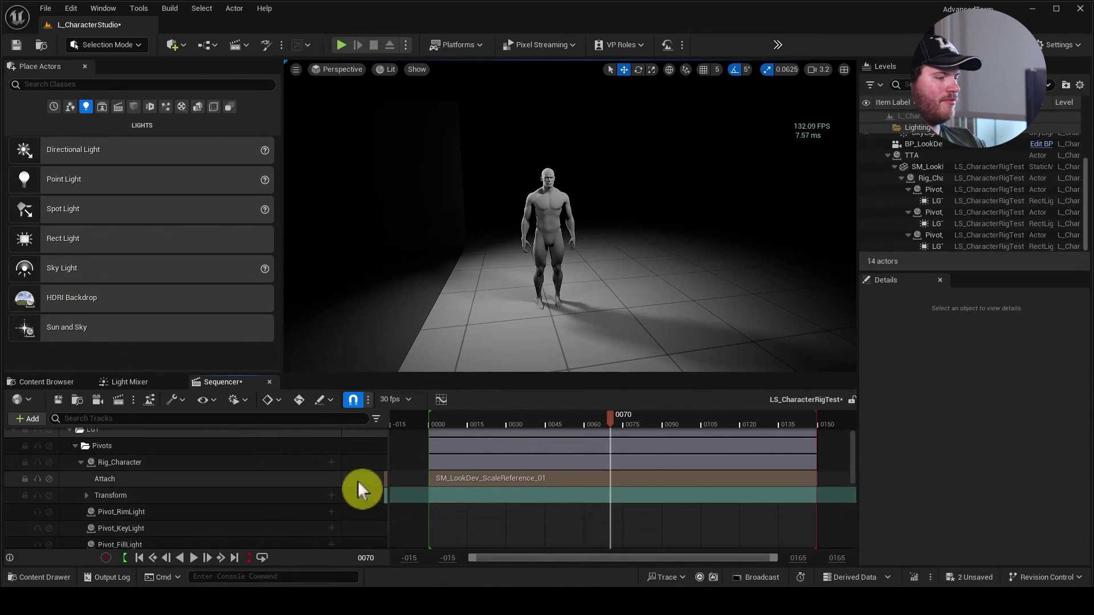
Key Rig_Character's Yaw to 180 at frame 111, then scrub back and play the rotation.
drag(628, 418, 432, 496)
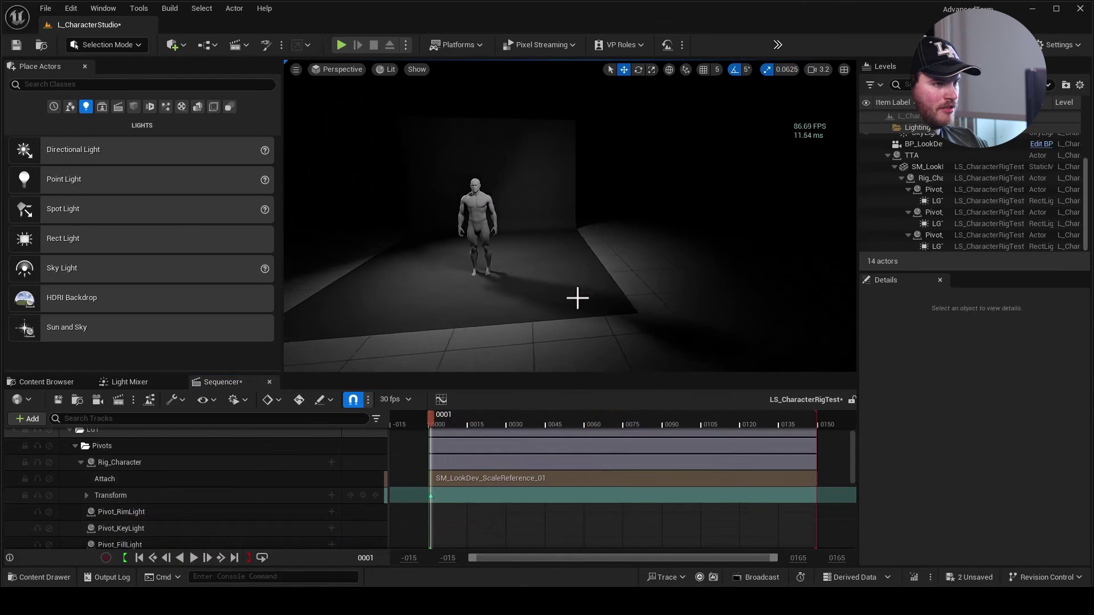
drag(470, 425, 718, 427)
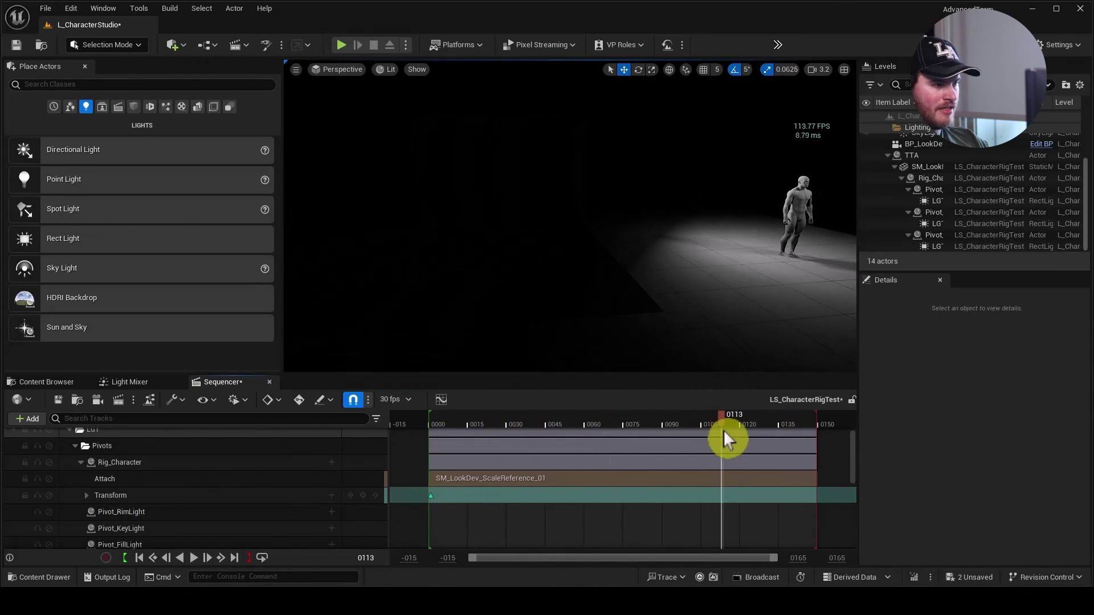
click(86, 496)
scroll(86, 487, down, 2)
click(92, 474)
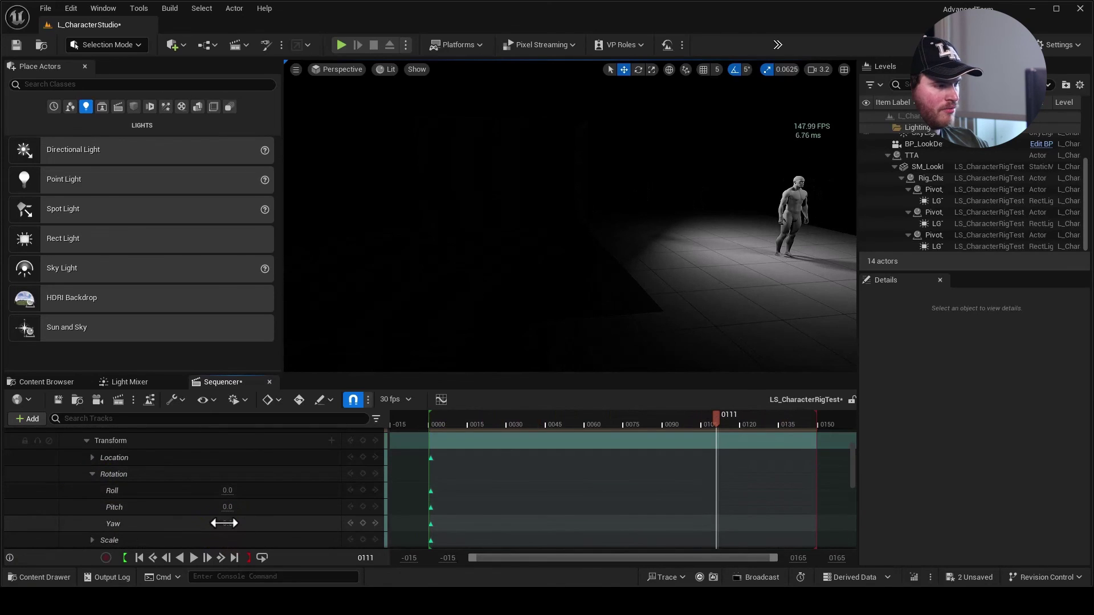
text(180)
key(Return)
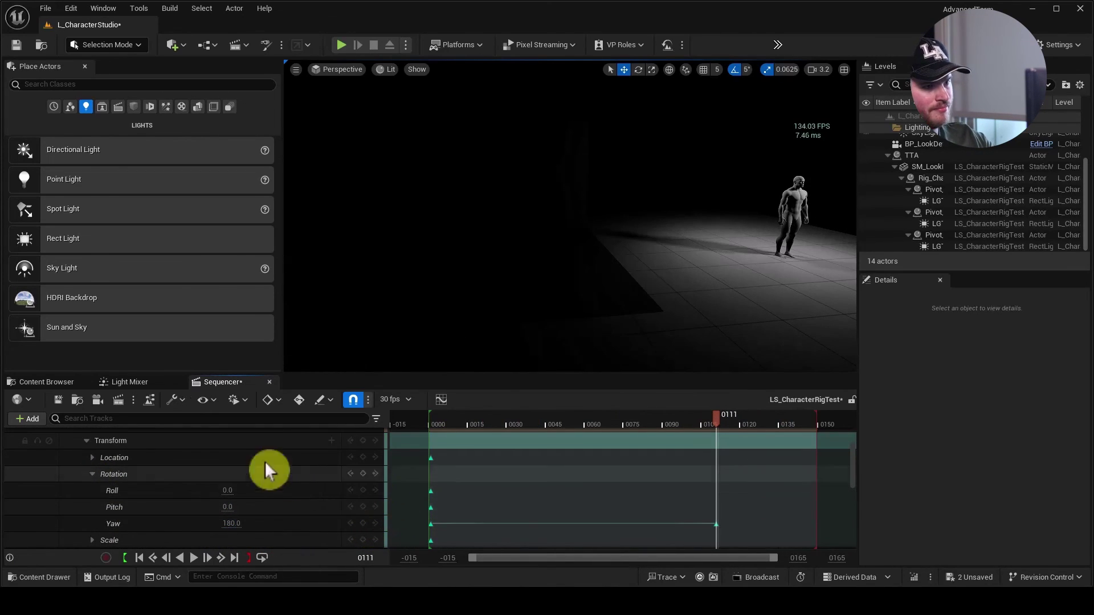
drag(714, 425, 461, 442)
key(space)
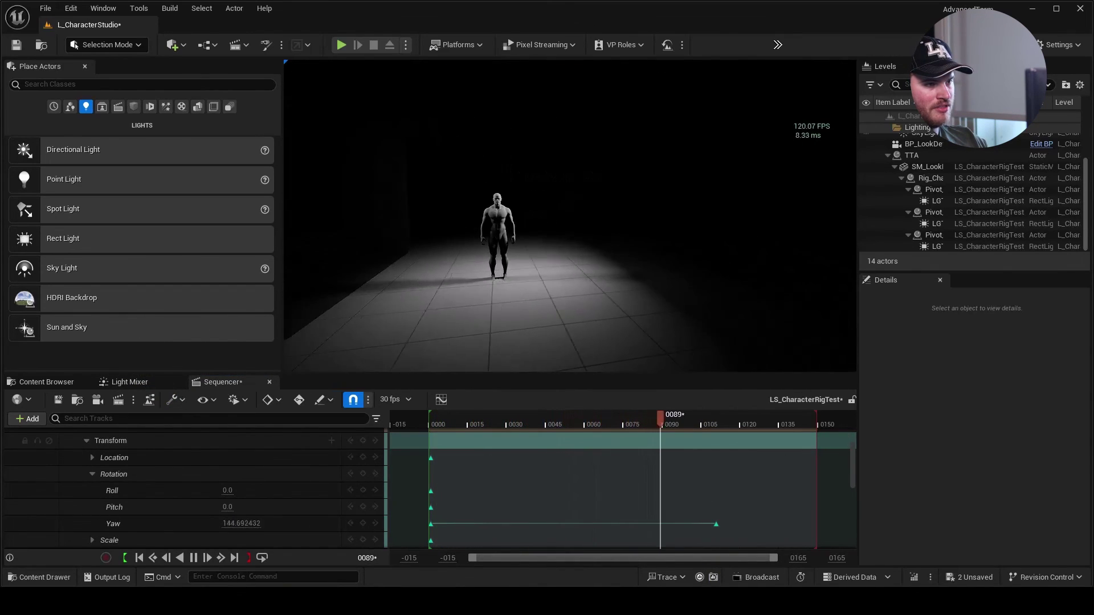
click(194, 559)
click(71, 439)
click(76, 467)
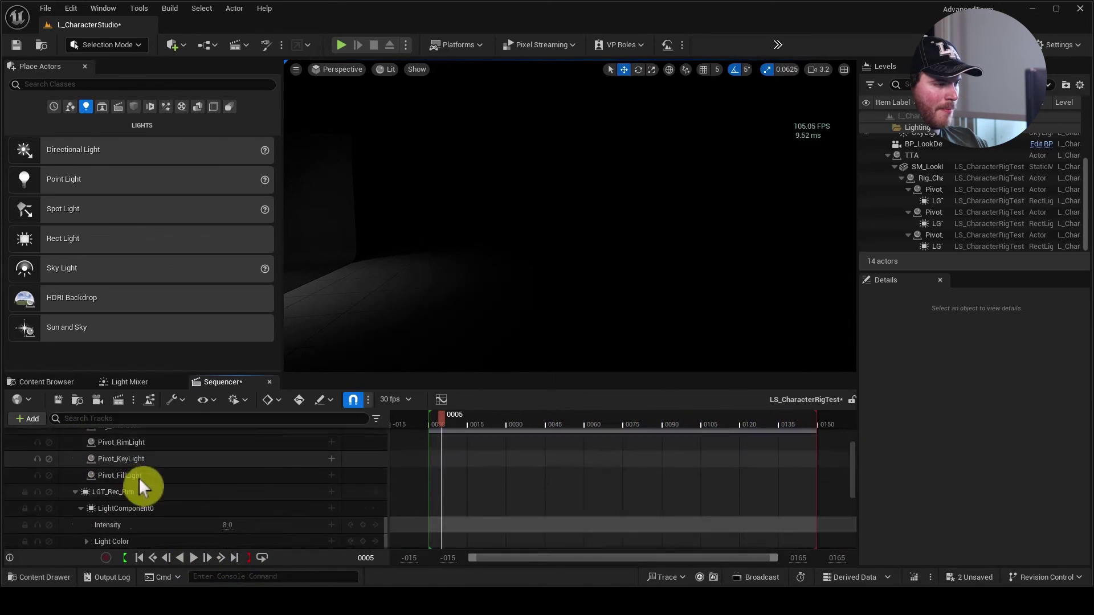
scroll(145, 525, down, 5)
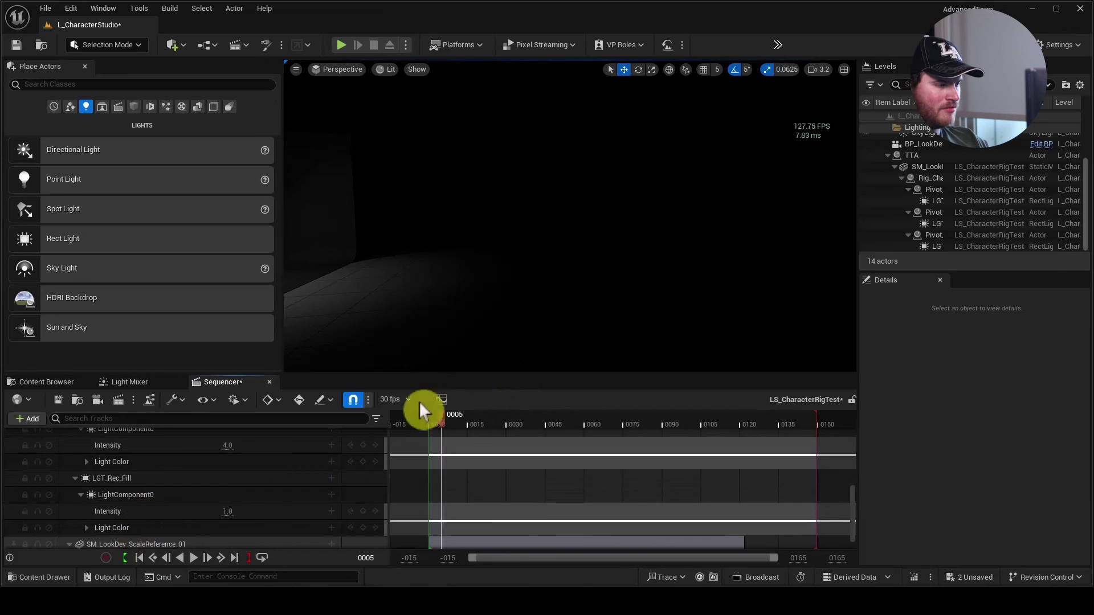
click(144, 544)
key(e)
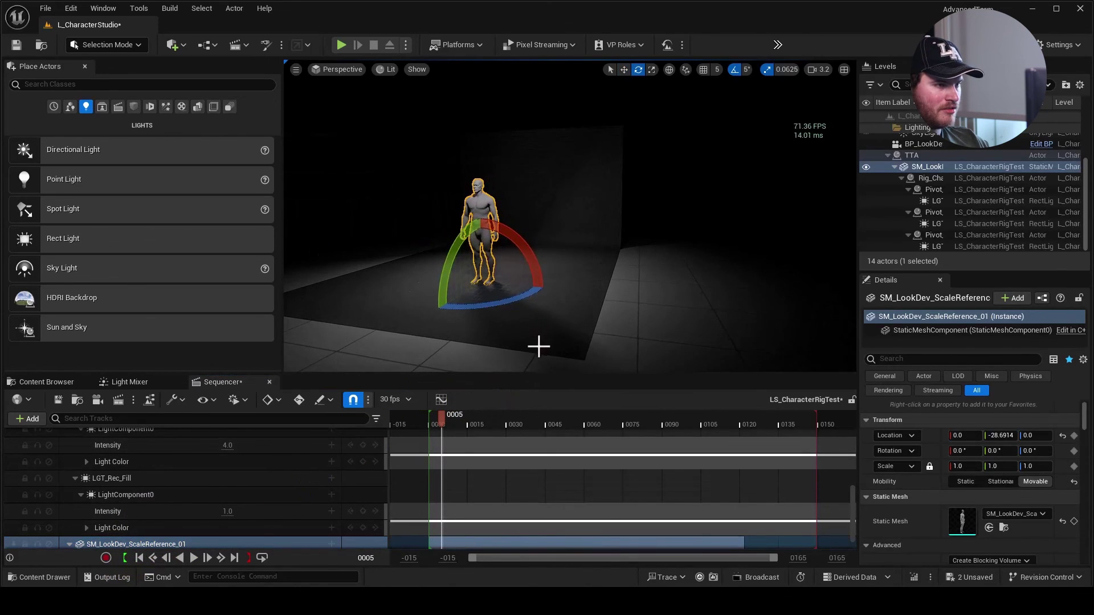
drag(530, 294, 399, 313)
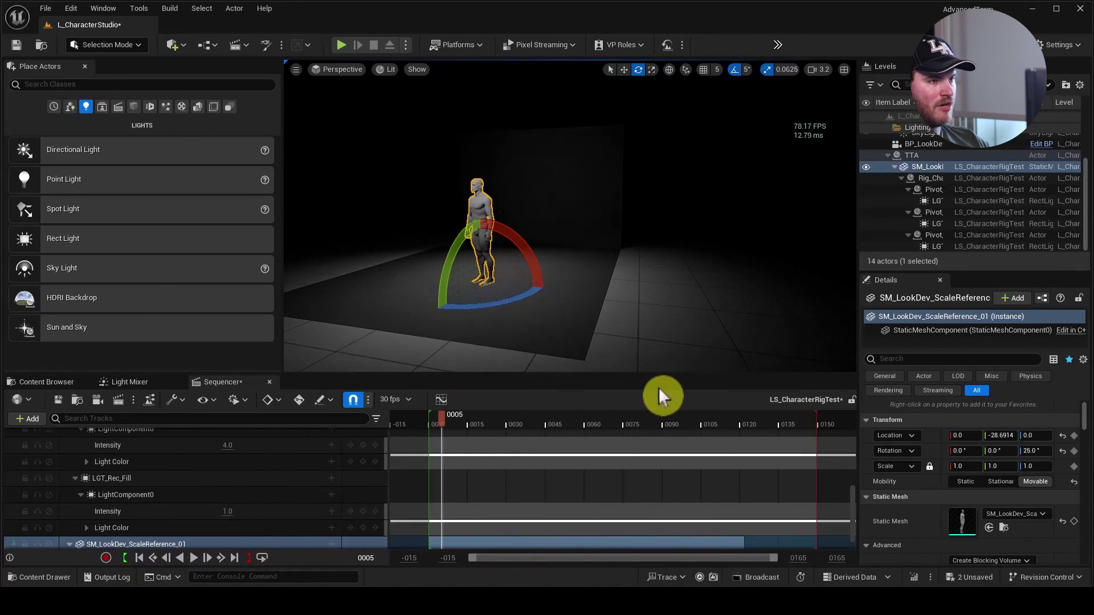
key(ctrl+z)
scroll(635, 361, up, 10)
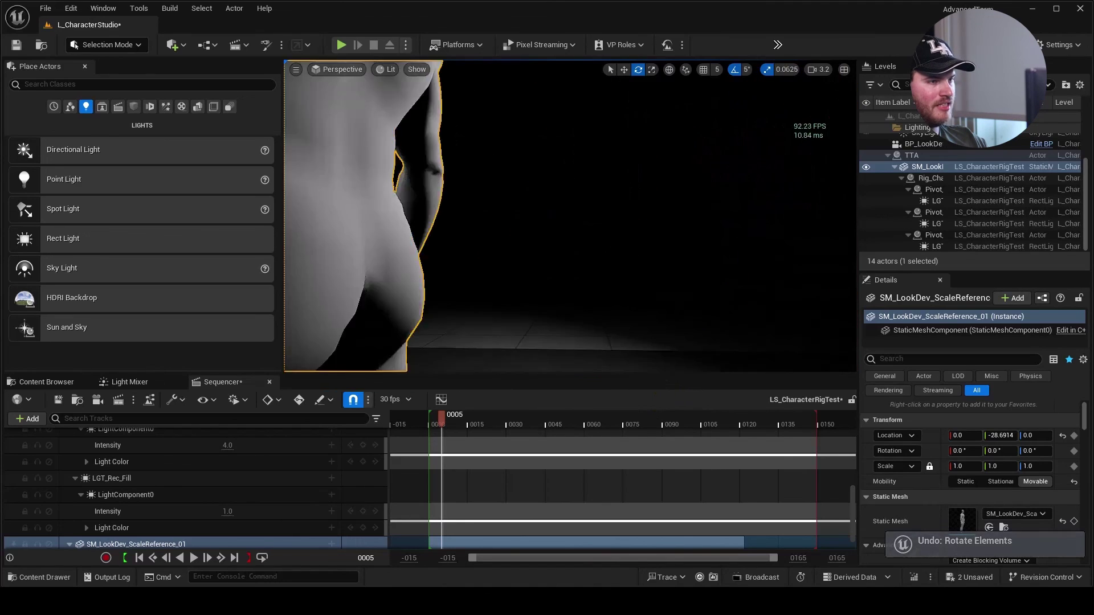
key(f)
drag(551, 333, 618, 342)
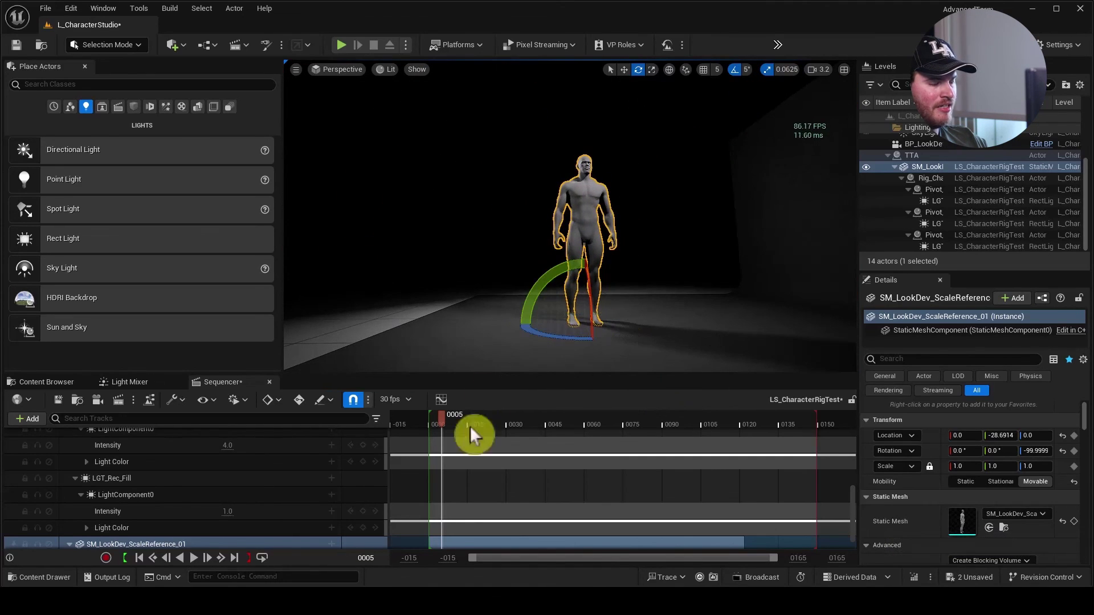
key(ctrl+z)
alt+drag(427, 306, 542, 273)
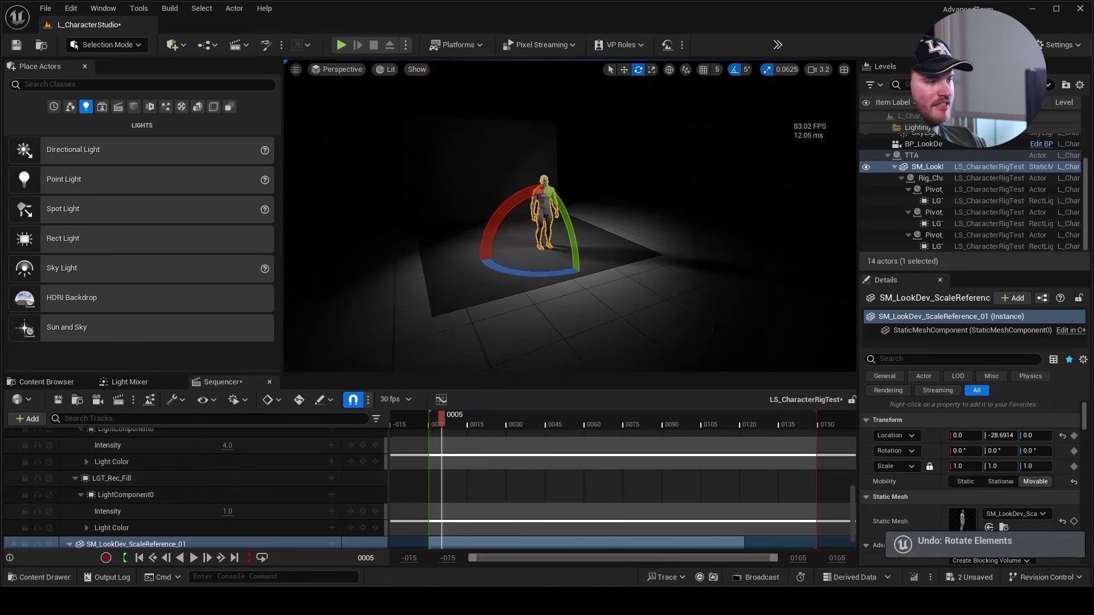
scroll(118, 512, up, 10)
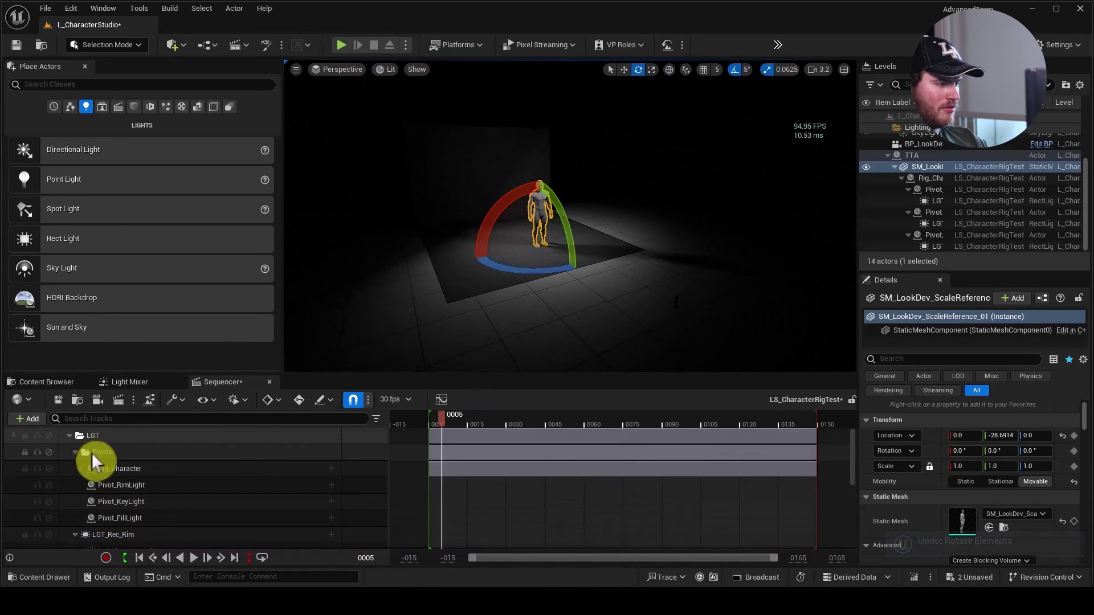
click(91, 453)
click(124, 467)
click(82, 469)
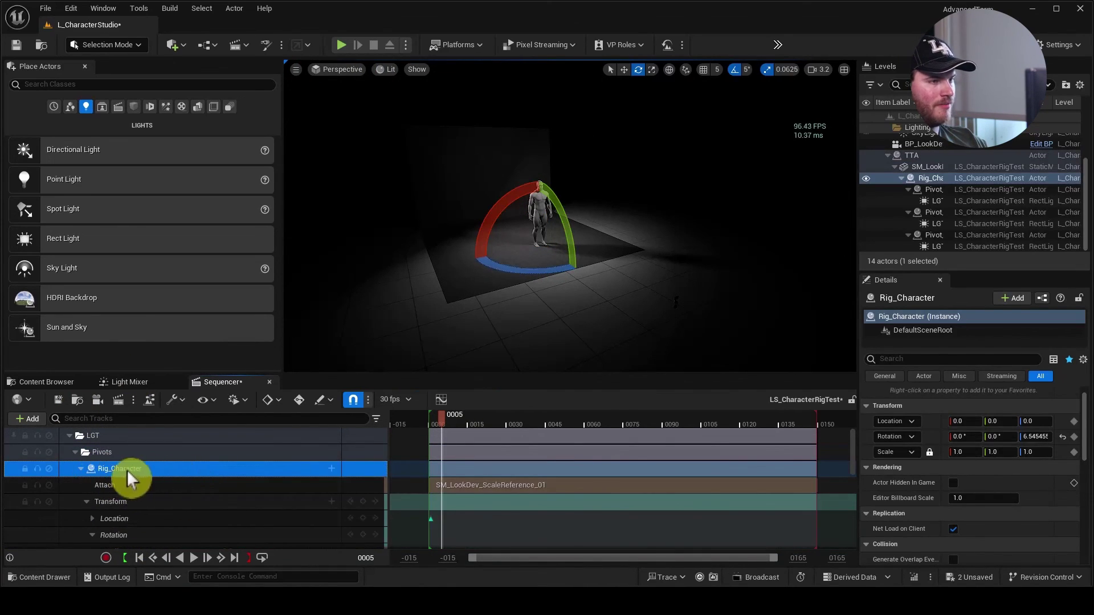
alt+drag(456, 256, 489, 310)
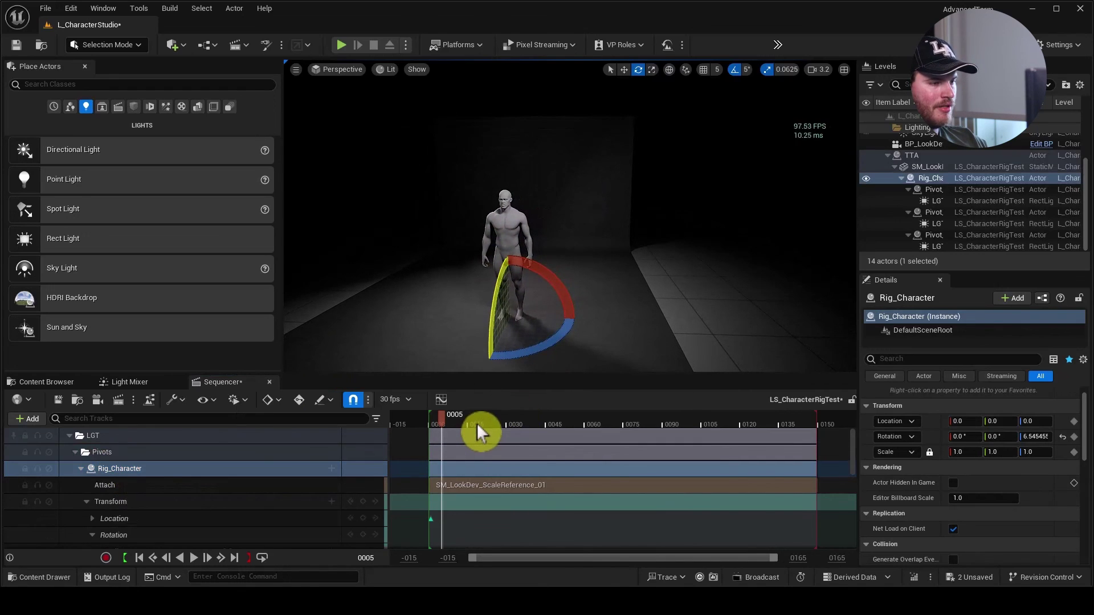
key(space)
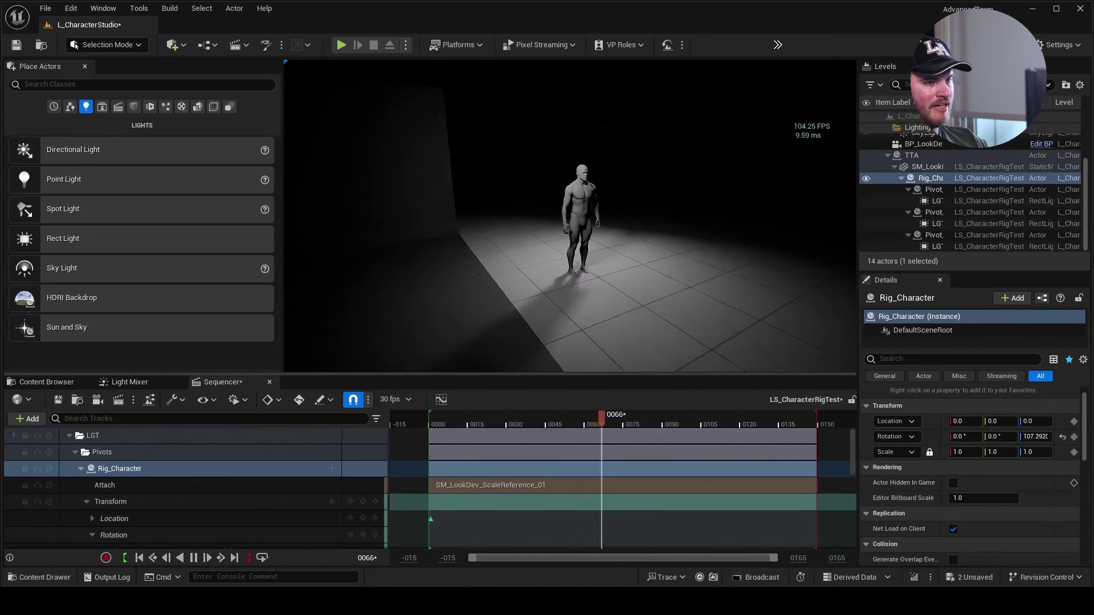